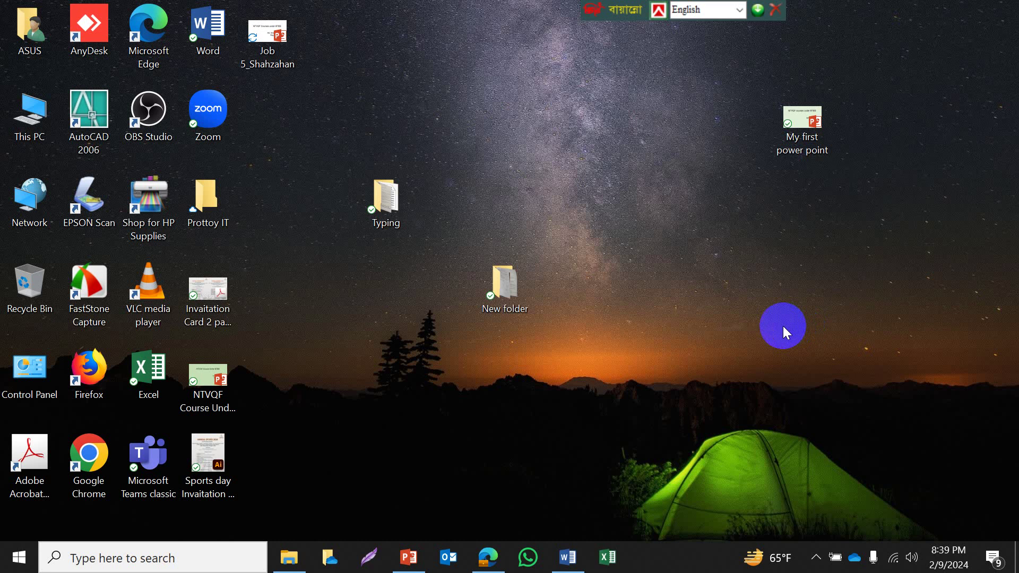
Step: Refresh the desktop icons twice from the desktop's shortcut menu
right_click(603, 156)
click(626, 199)
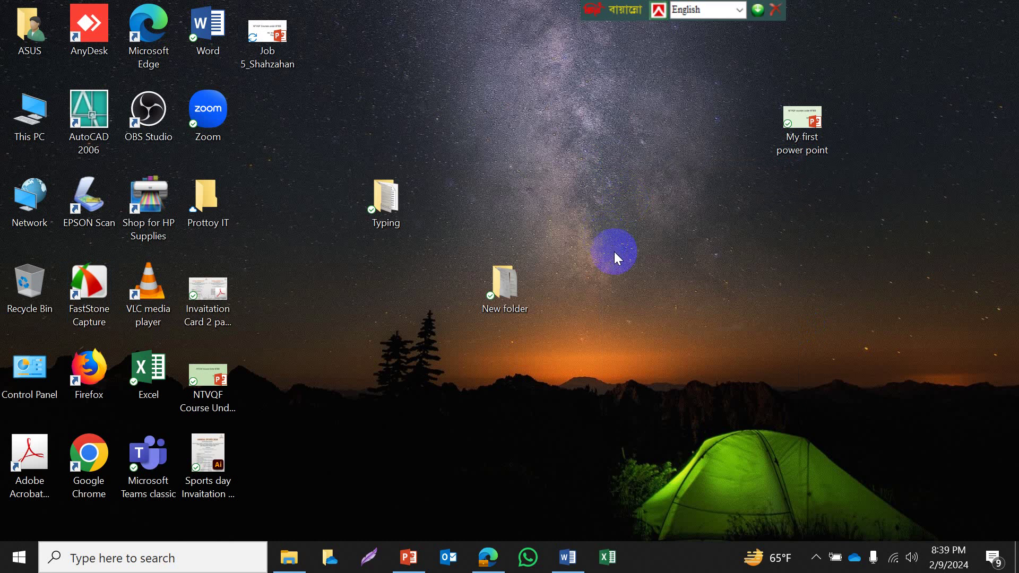
right_click(620, 219)
click(655, 267)
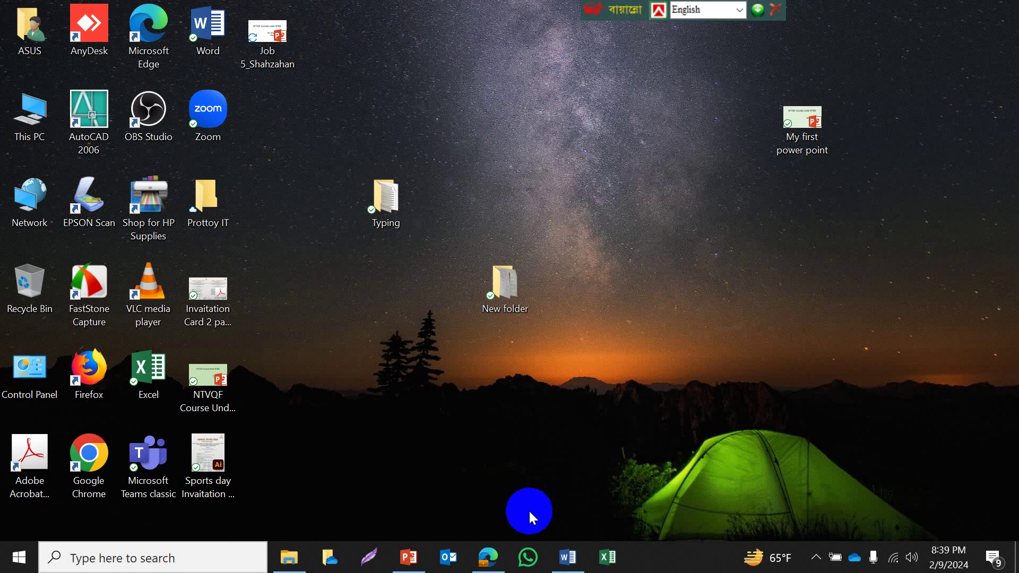
Step: Minimize the Job 5_Shahzahan deck and open Job 4 PP 1 from the desktop's New folder
mouse_move(417, 568)
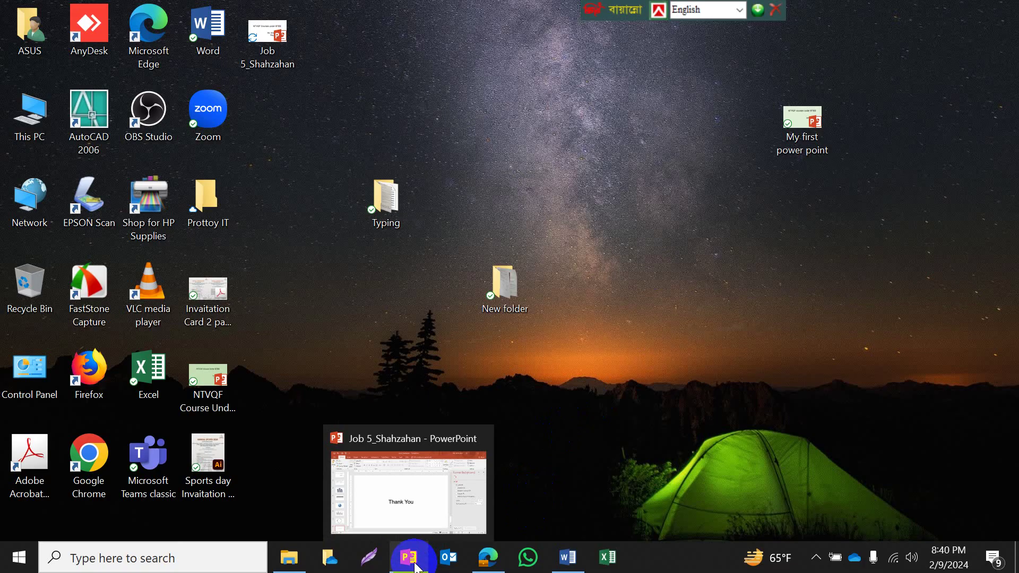
click(417, 568)
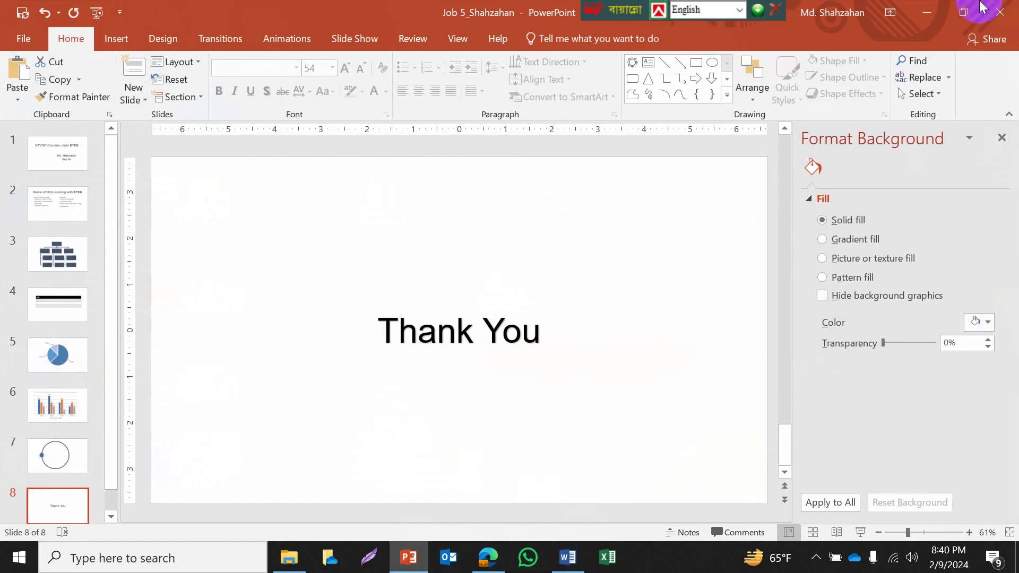
click(927, 12)
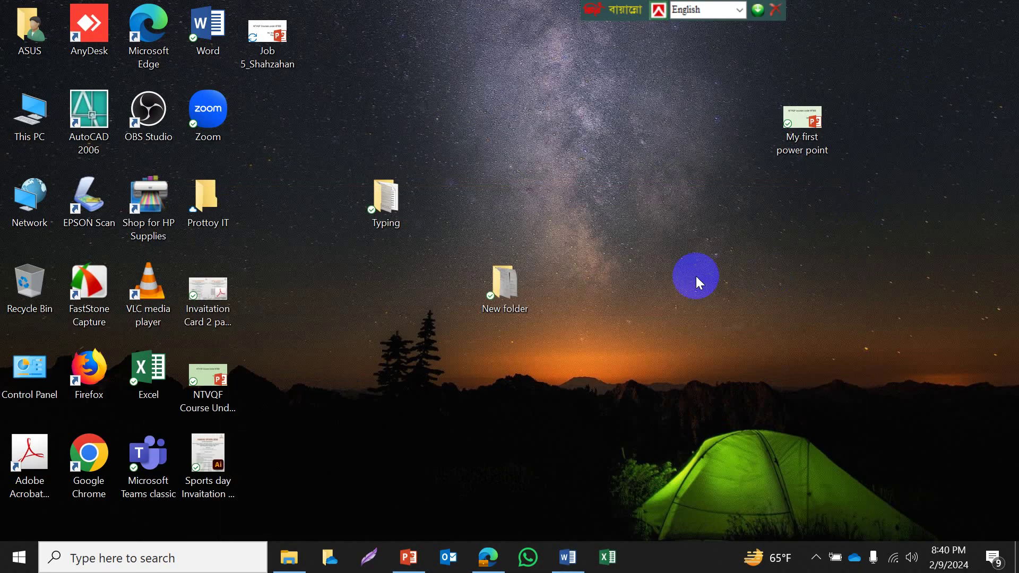
double_click(485, 283)
click(492, 139)
double_click(492, 139)
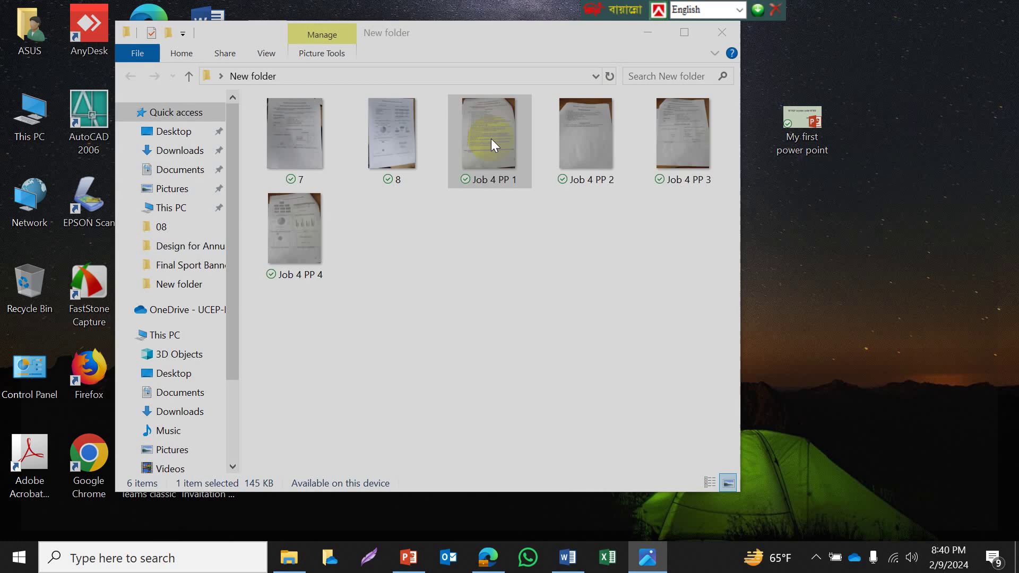
Step: Zoom into the next instruction photo, then close Format Background and select PowerPoint's title slide
click(1002, 264)
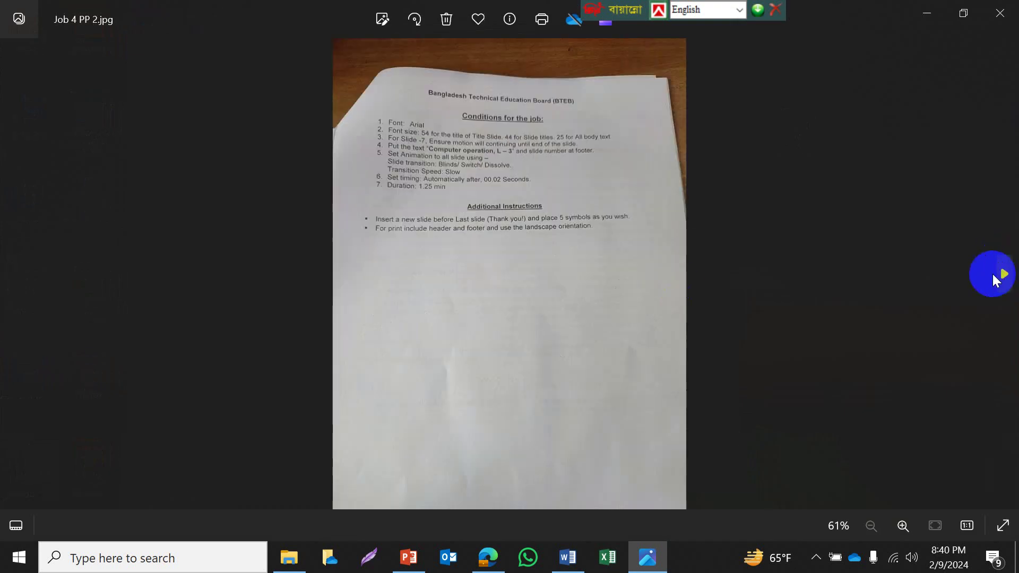
scroll(507, 185, up, 5)
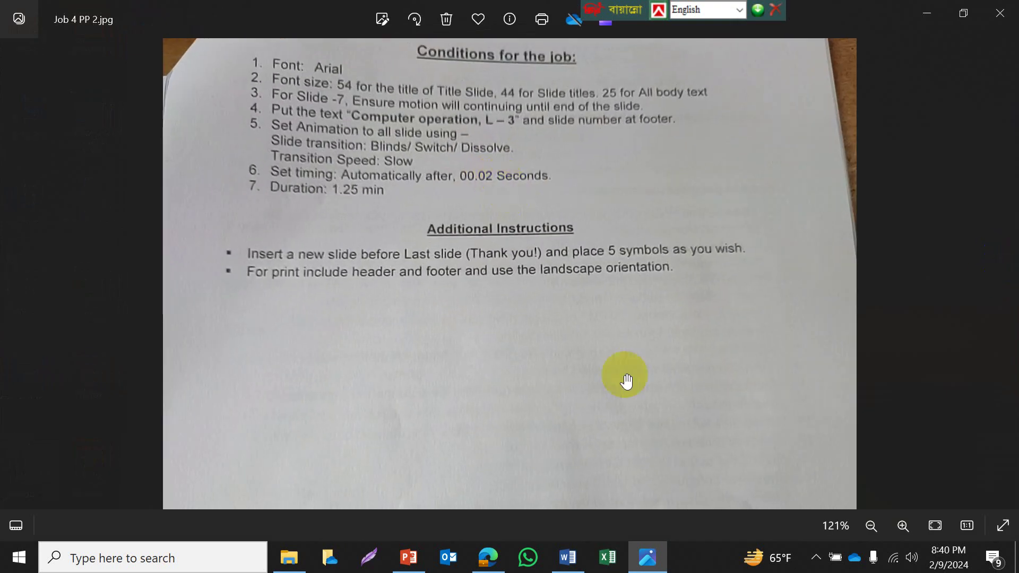
click(408, 558)
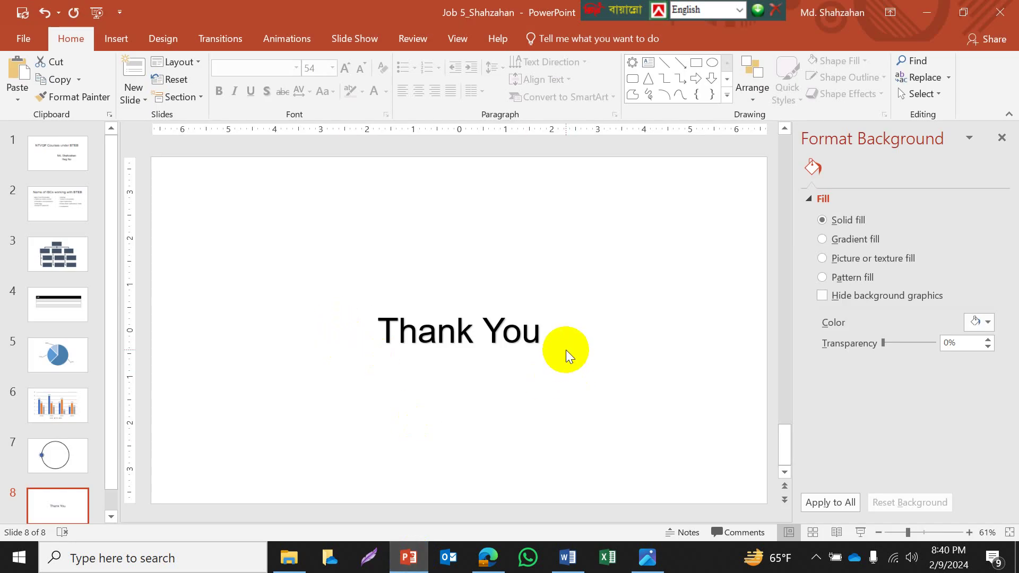
click(1003, 139)
click(69, 162)
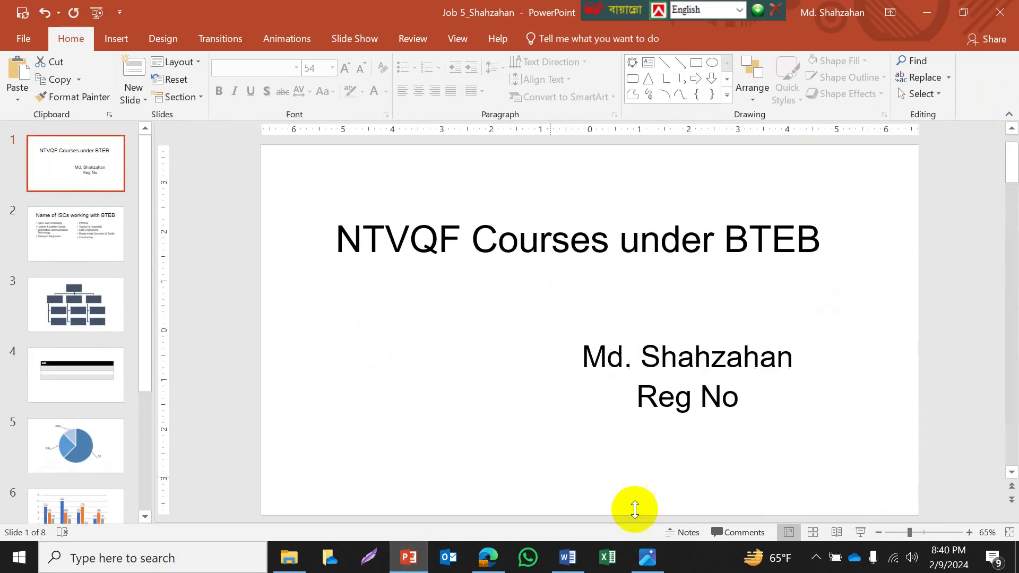
Step: Reread the instruction photo, then select the star on slide 7's circle
click(647, 557)
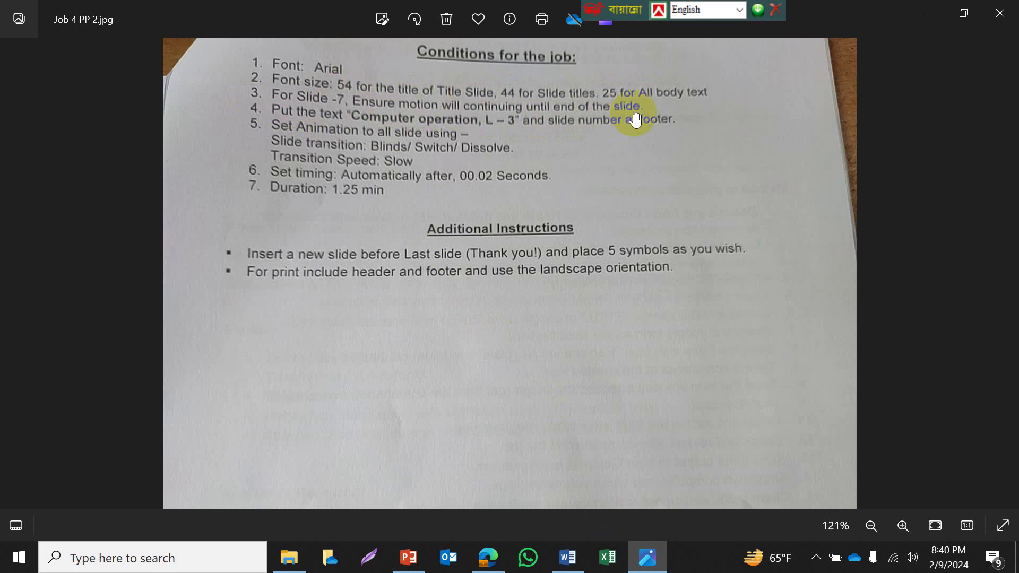
click(597, 522)
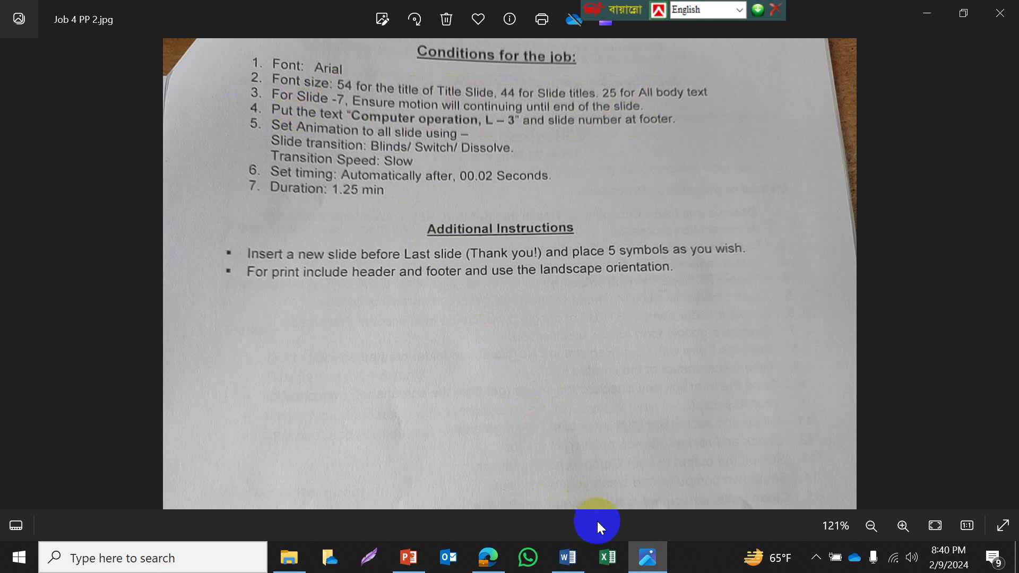
click(409, 557)
scroll(106, 398, down, 2)
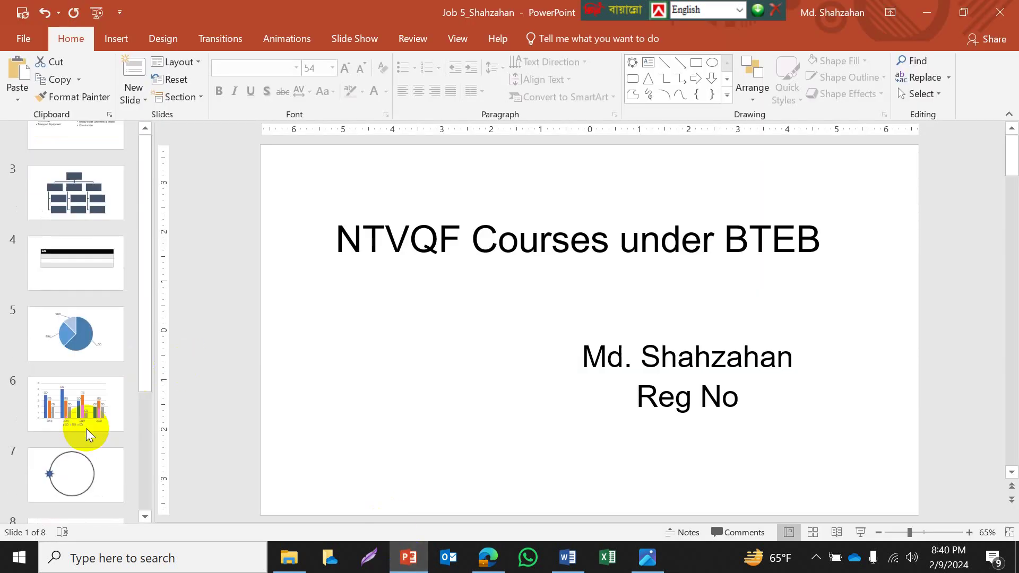
scroll(80, 420, down, 1)
click(69, 412)
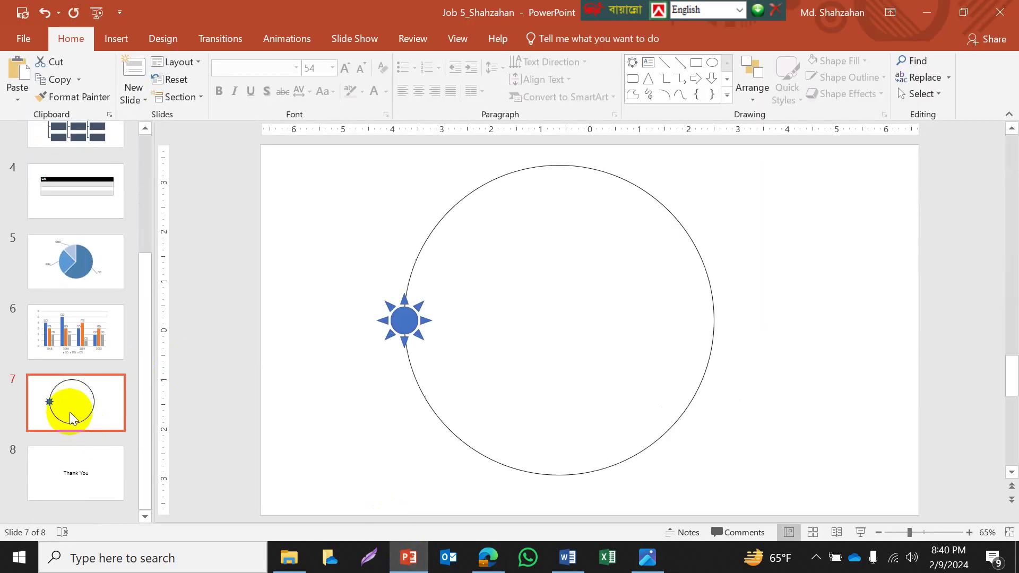
click(401, 321)
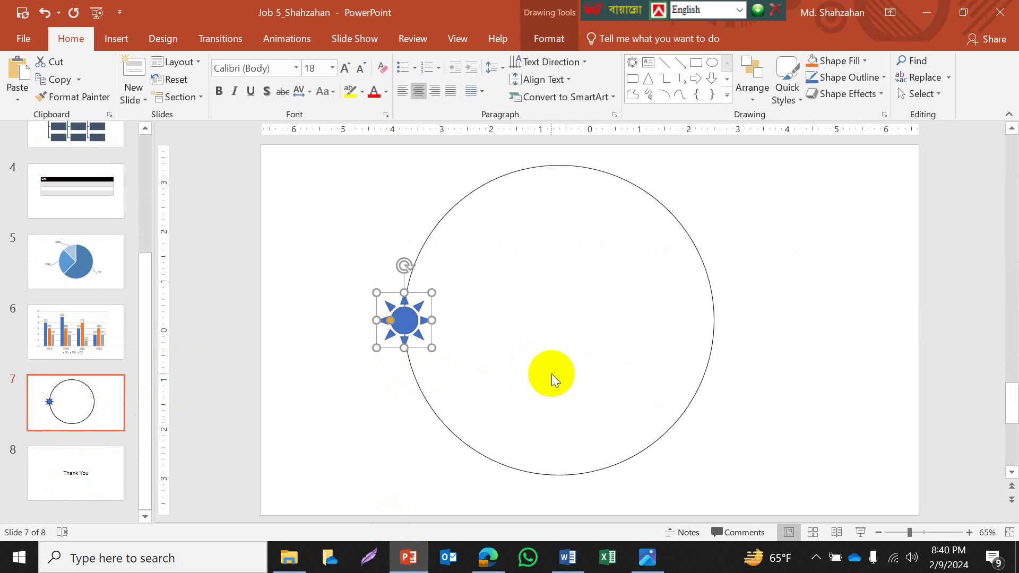
Step: Go back to and zoom into the Job 4 PP 1 photo, then return to PowerPoint
click(648, 556)
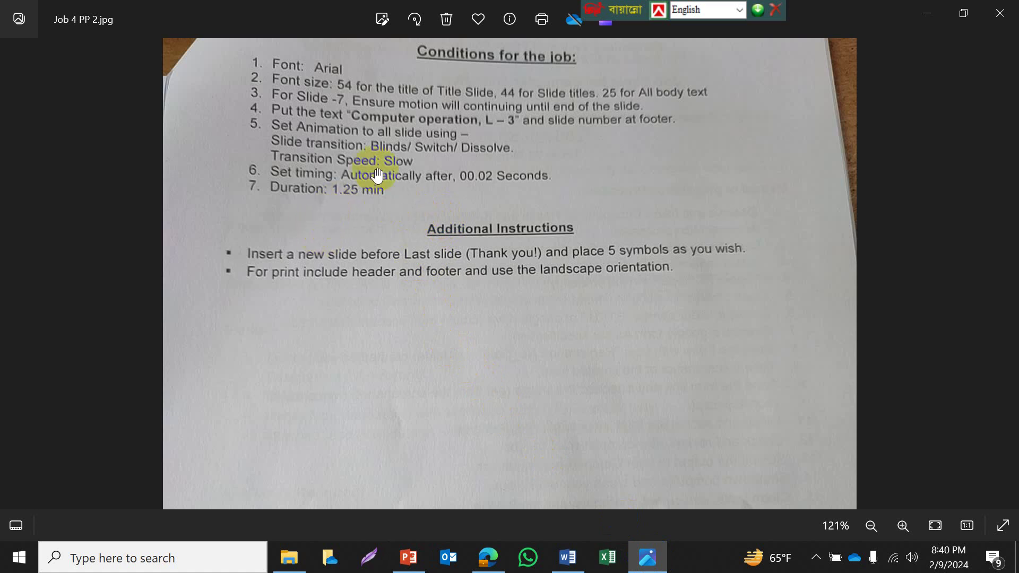
click(62, 258)
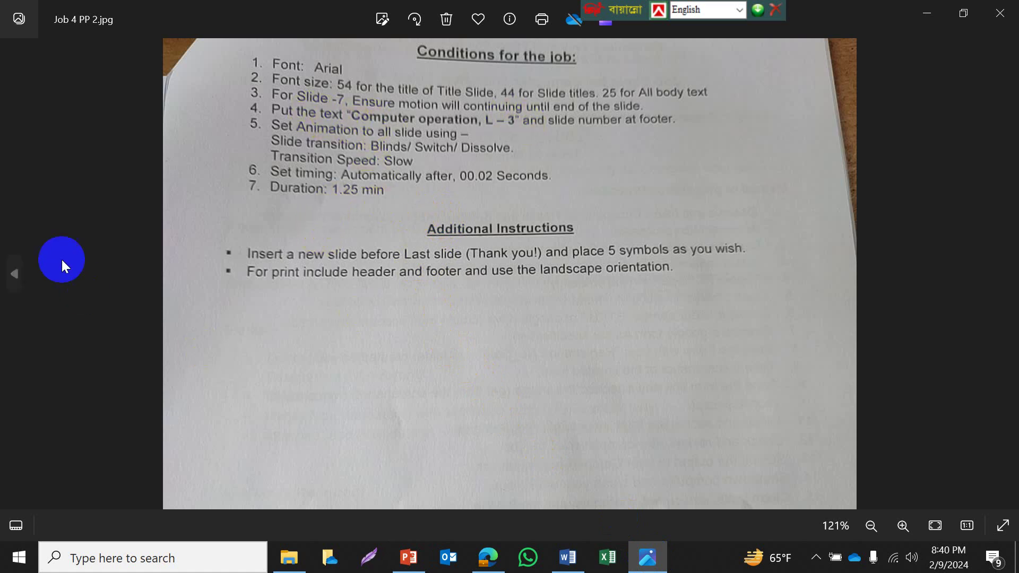
click(14, 275)
scroll(485, 294, up, 5)
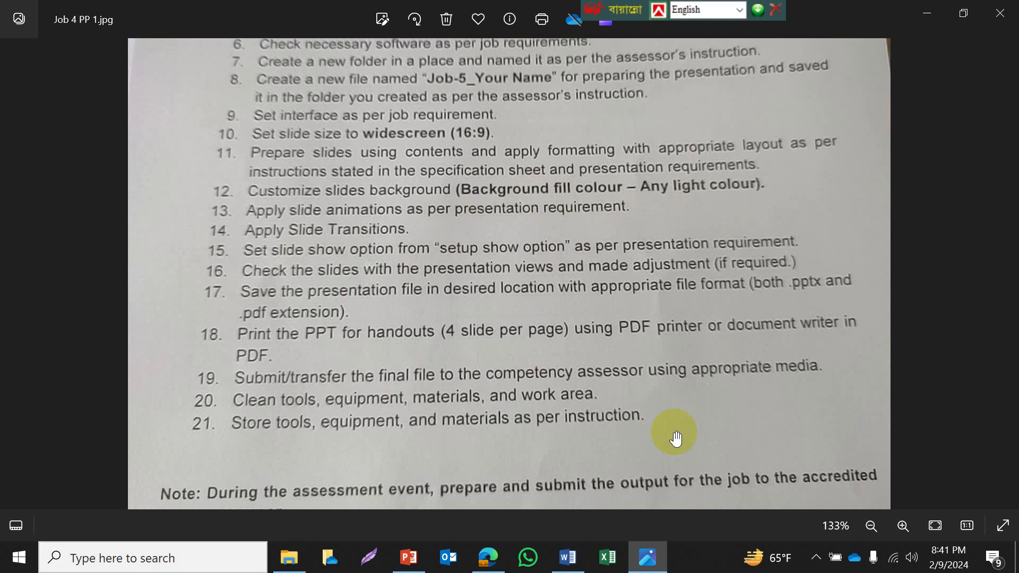
click(436, 533)
click(409, 558)
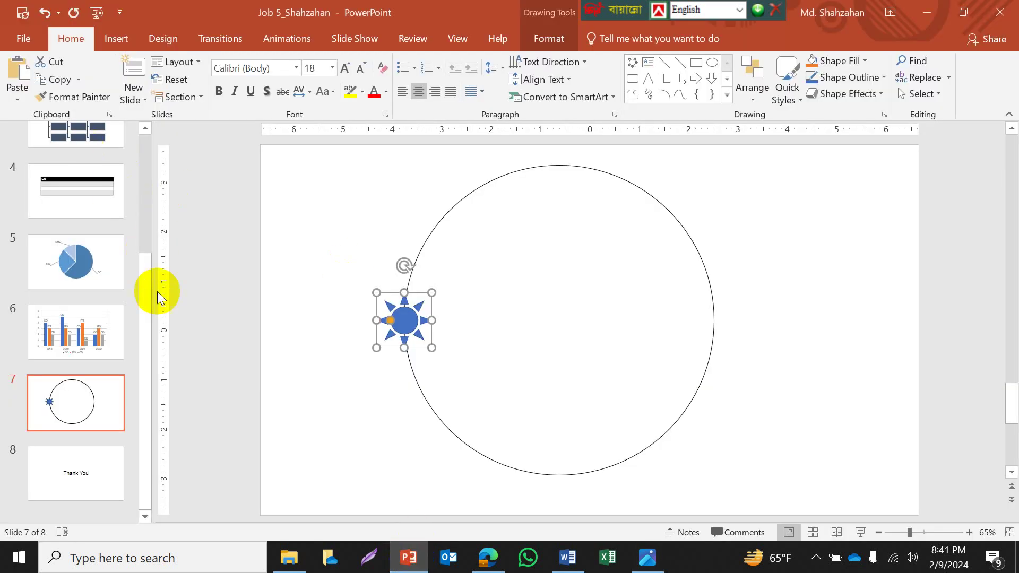
scroll(137, 209, up, 5)
Step: Apply a light grey solid background to all slides, then bring the instruction photo back
click(103, 164)
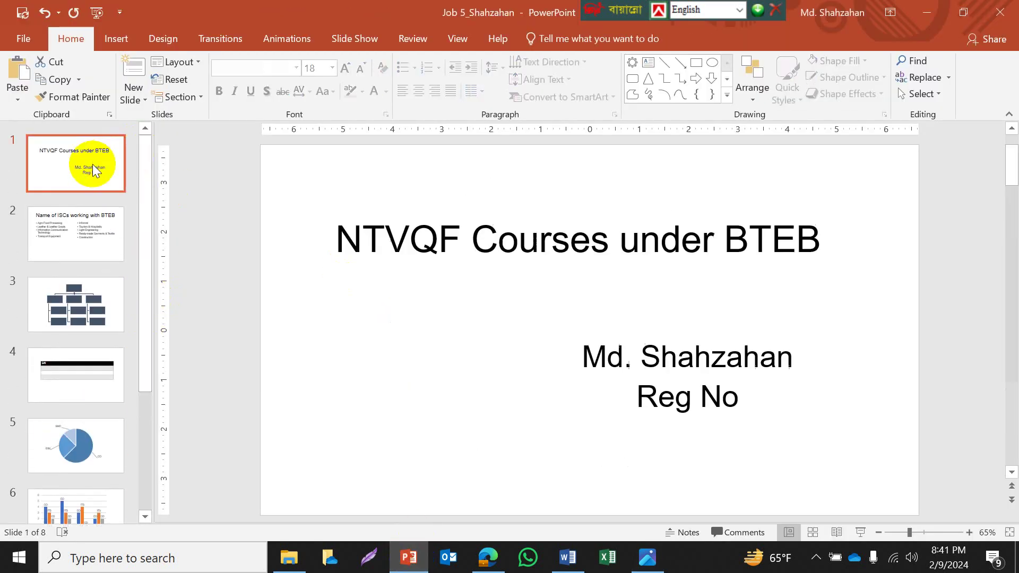
click(163, 38)
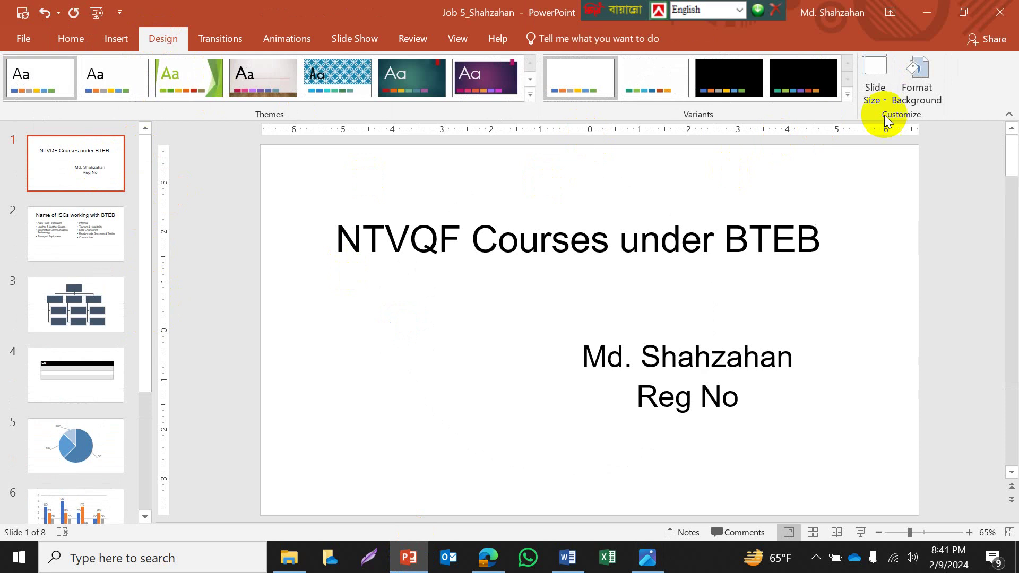
click(918, 93)
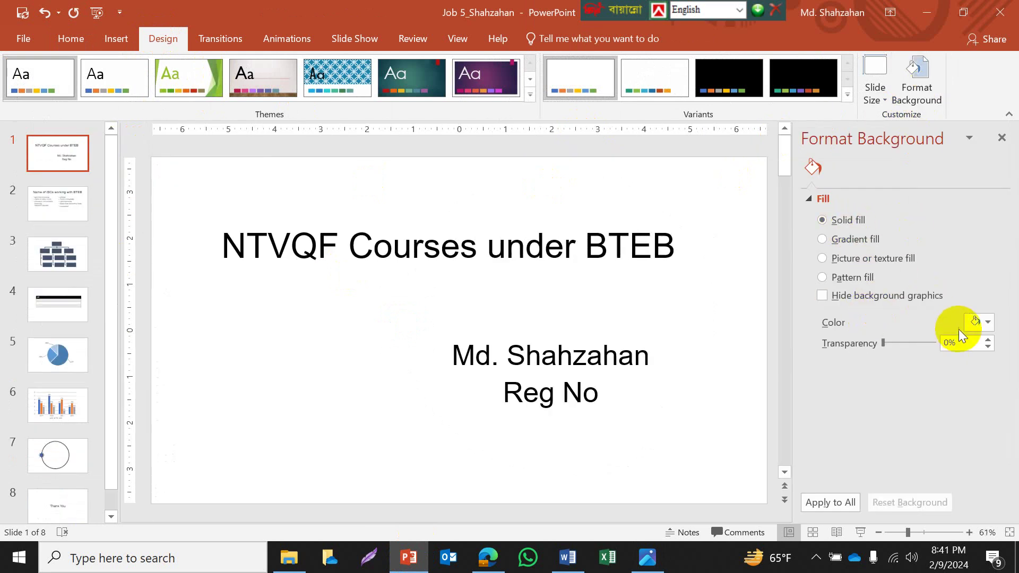
click(986, 323)
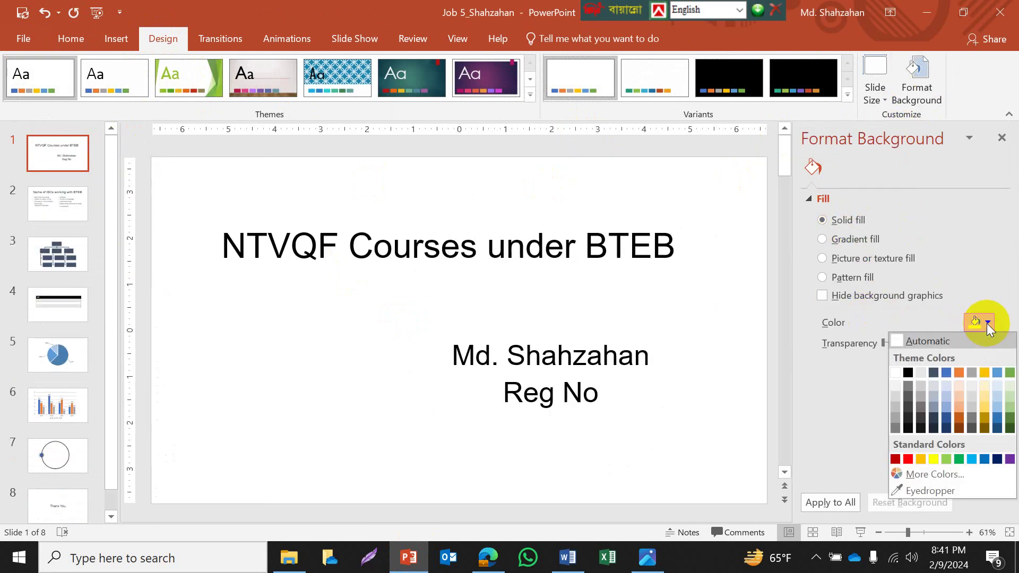
click(897, 408)
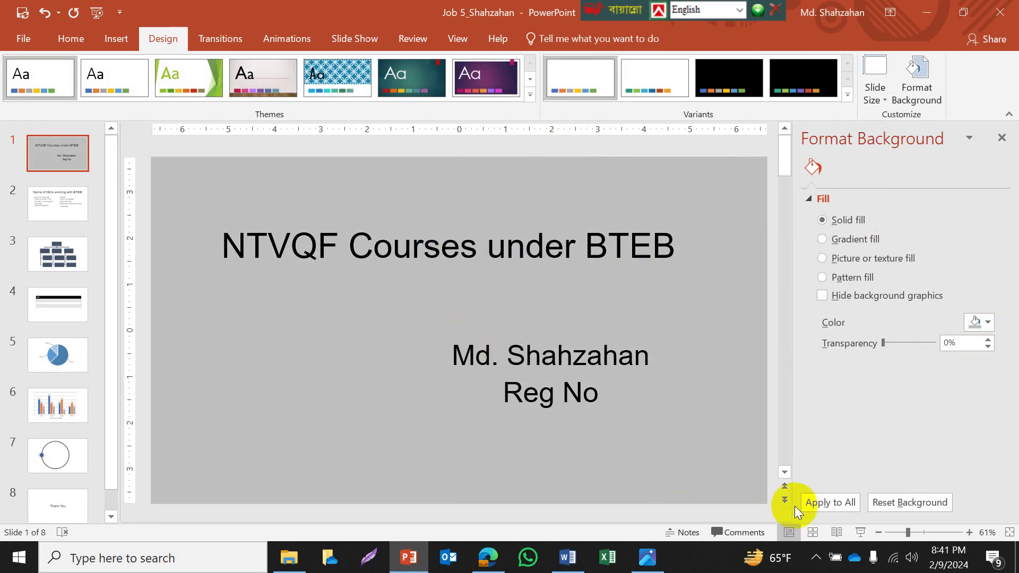
click(832, 502)
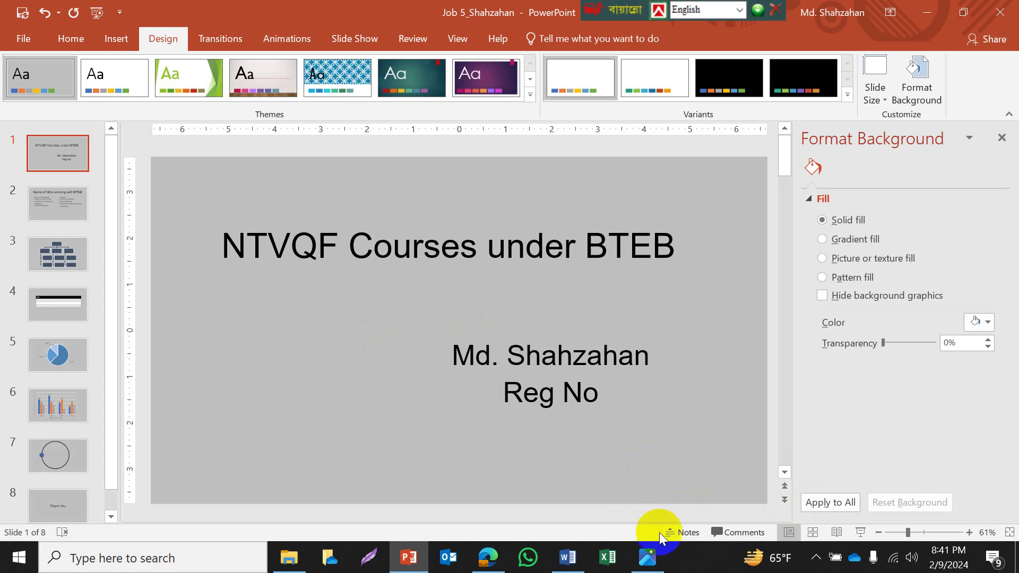
click(648, 557)
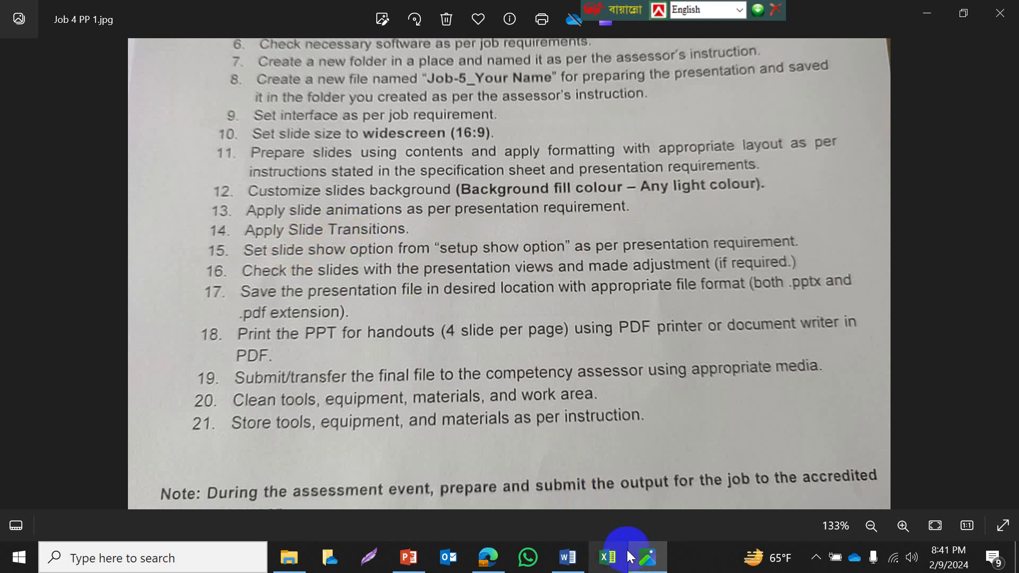
Step: Zoom into the Job 4 PP 2 transition conditions, then return to the PowerPoint deck
click(647, 557)
click(647, 557)
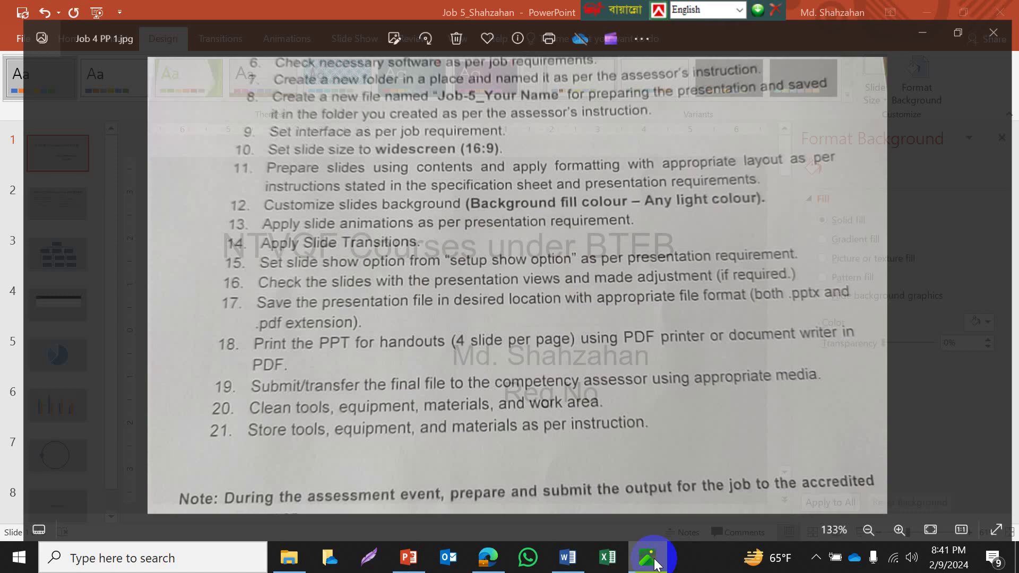
click(1010, 268)
scroll(494, 162, up, 4)
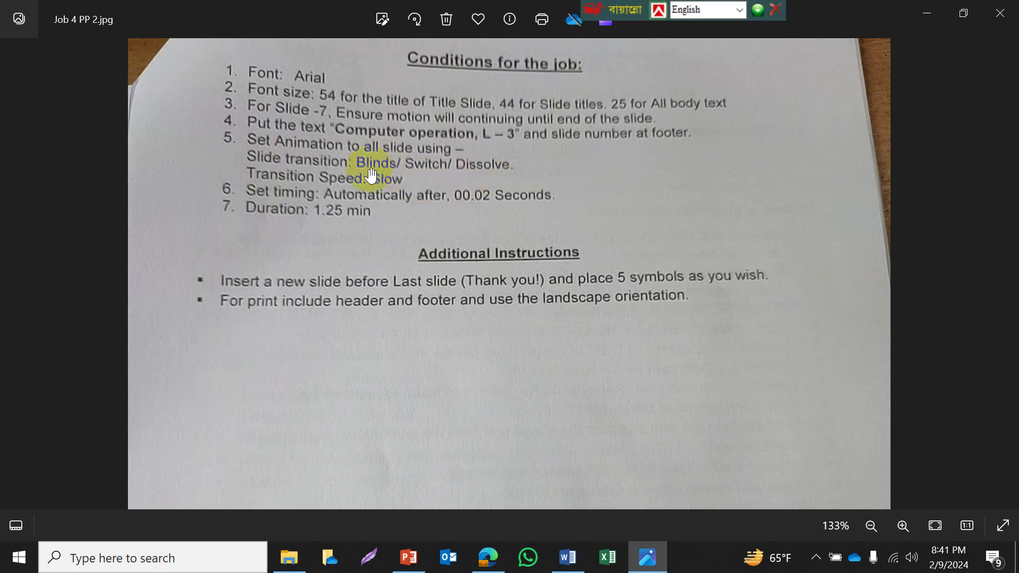
click(409, 556)
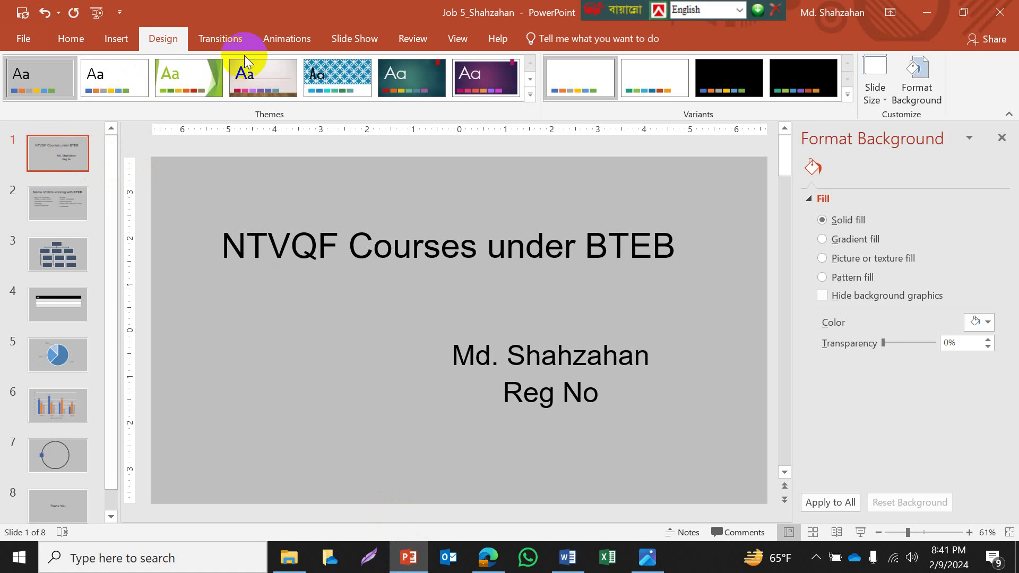
Step: Give the slides a Dissolve transition lasting 01.20, then bring the conditions photo back
click(222, 42)
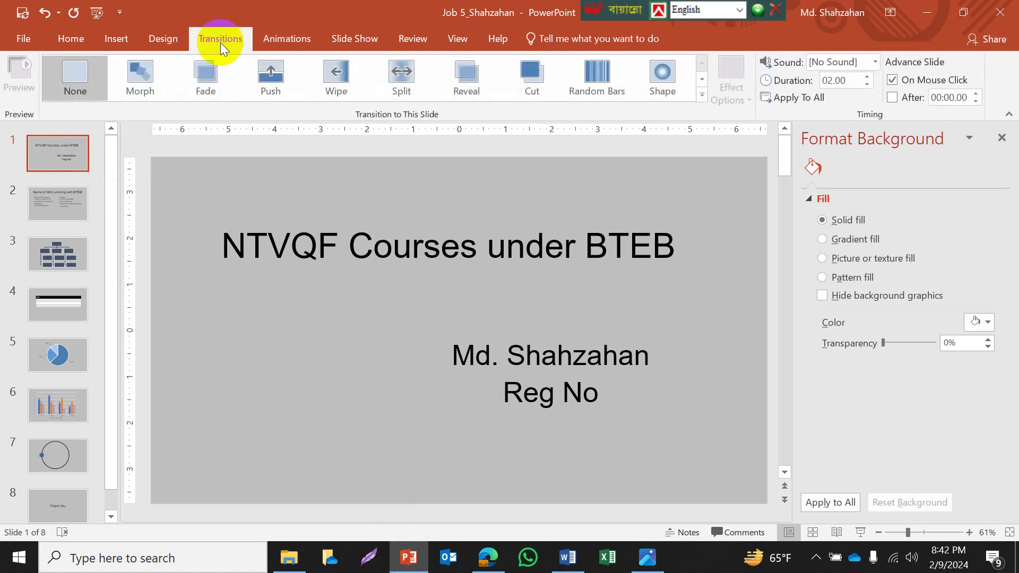
click(701, 96)
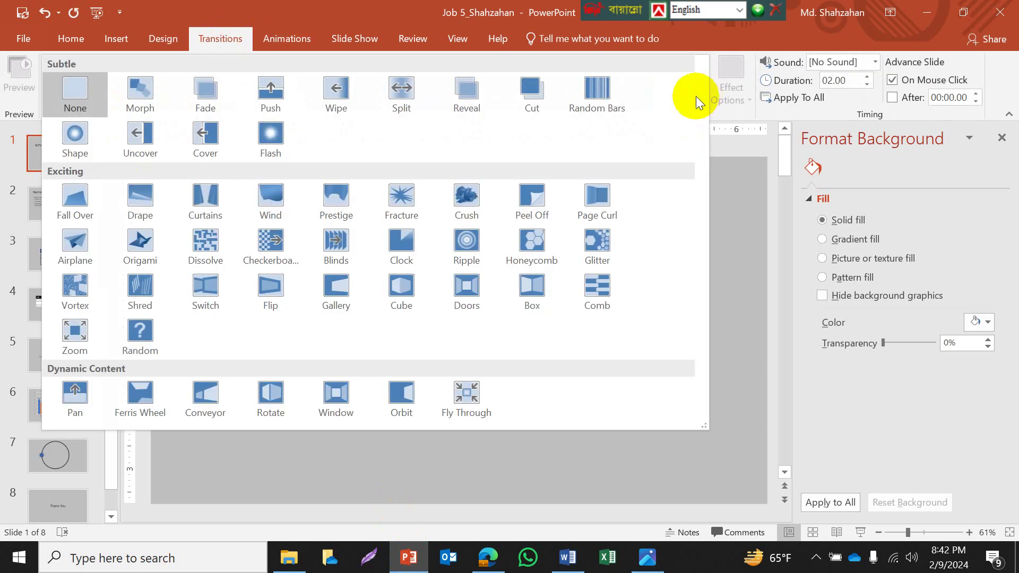
click(201, 247)
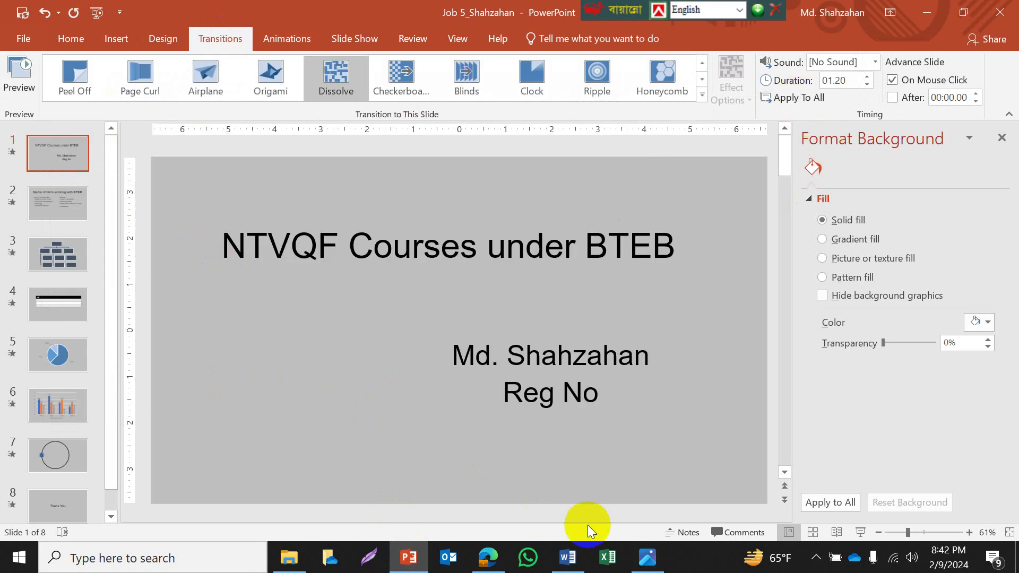
click(648, 556)
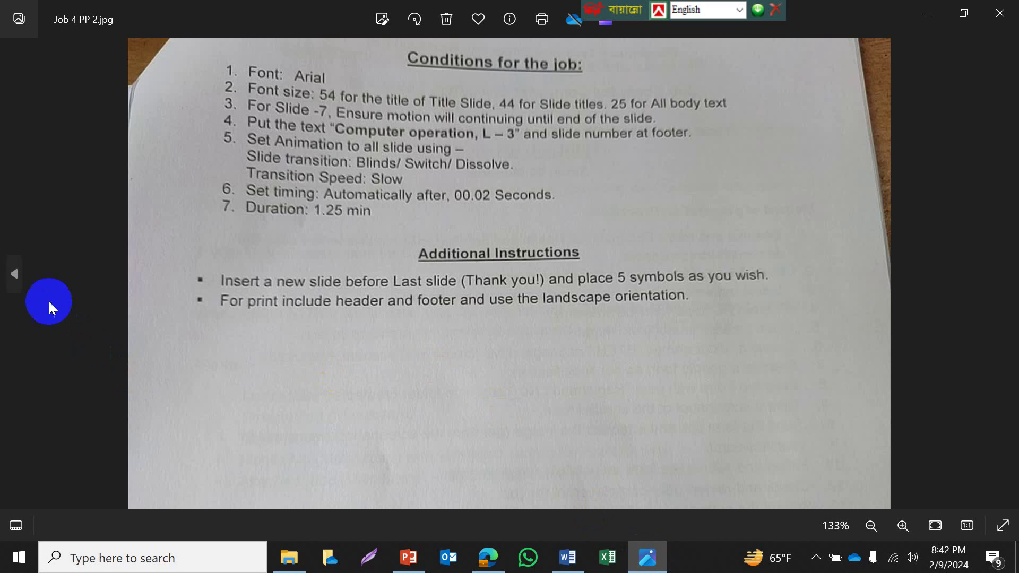
Step: Zoom into the previous and next photos to reread the footer and timing conditions, then return to PowerPoint
click(17, 285)
scroll(379, 256, up, 4)
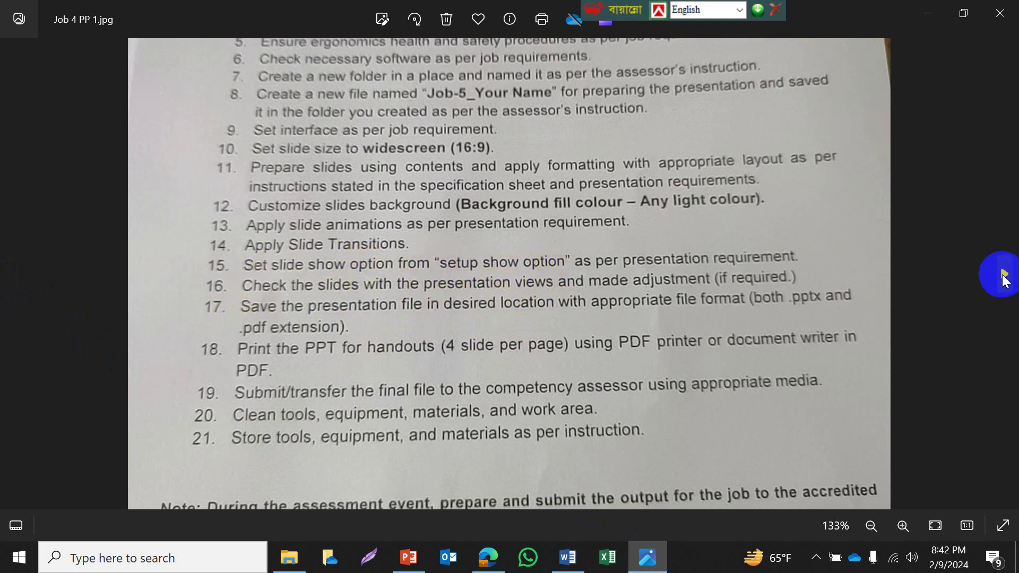
click(1001, 276)
scroll(421, 164, up, 3)
scroll(436, 180, up, 1)
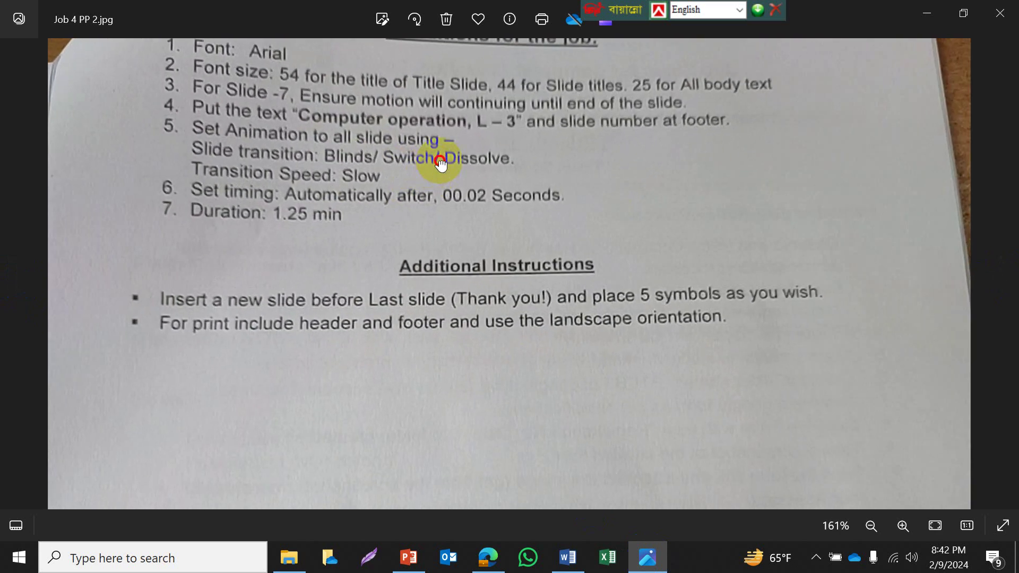
drag(432, 159, 410, 200)
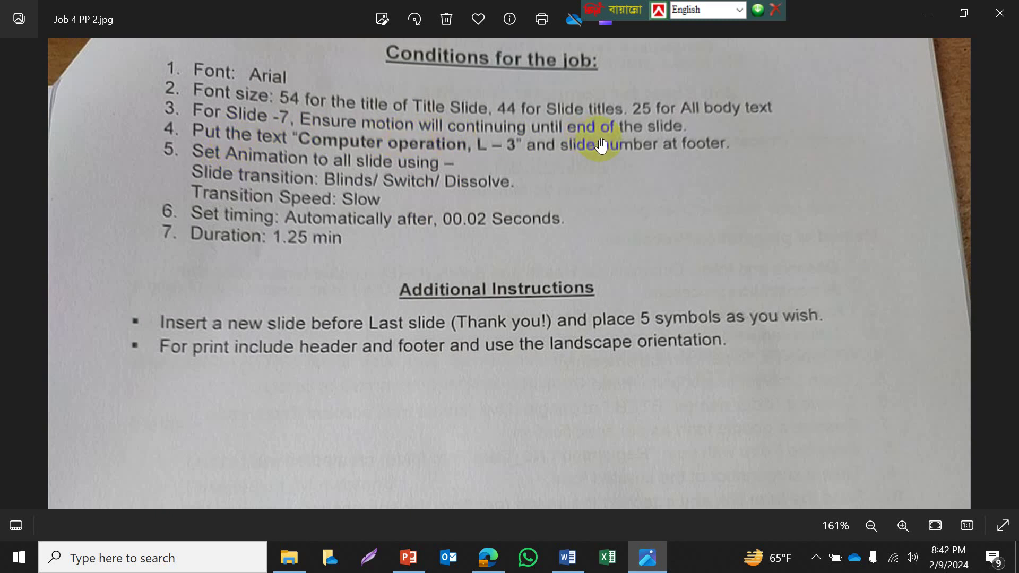
click(634, 560)
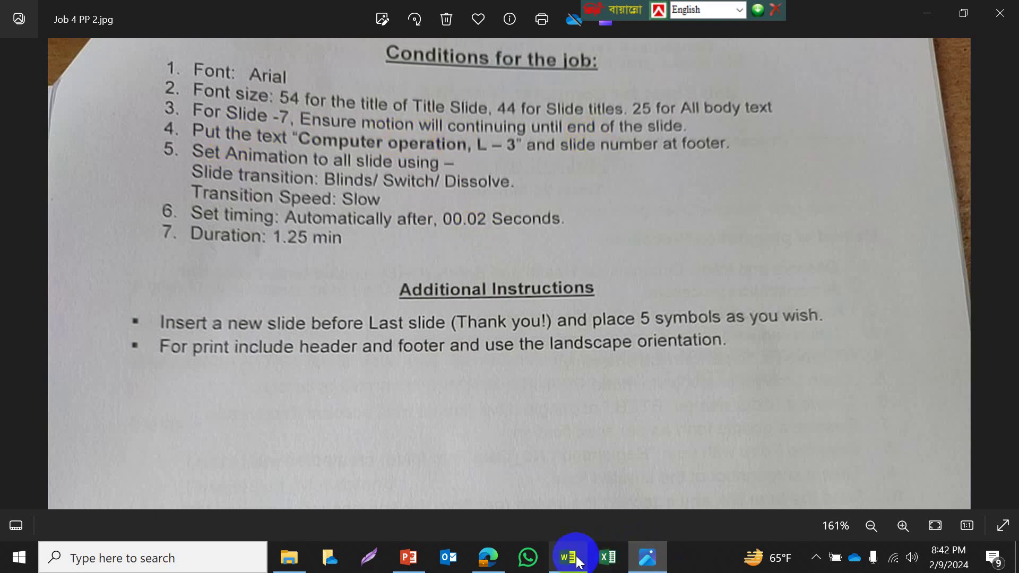
click(409, 557)
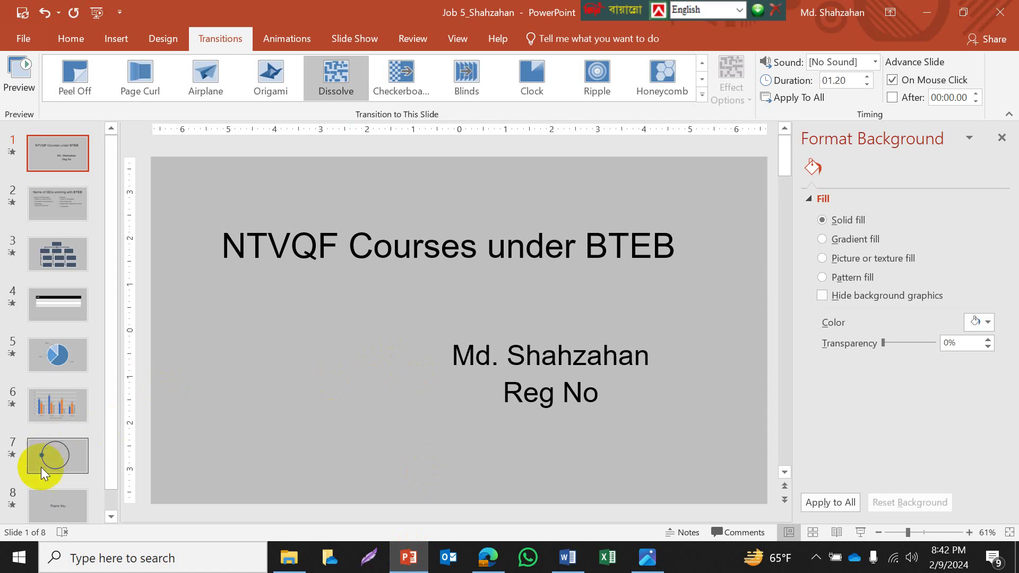
Step: Add a Circle motion path animation to the sun on slide 7
click(61, 456)
click(273, 321)
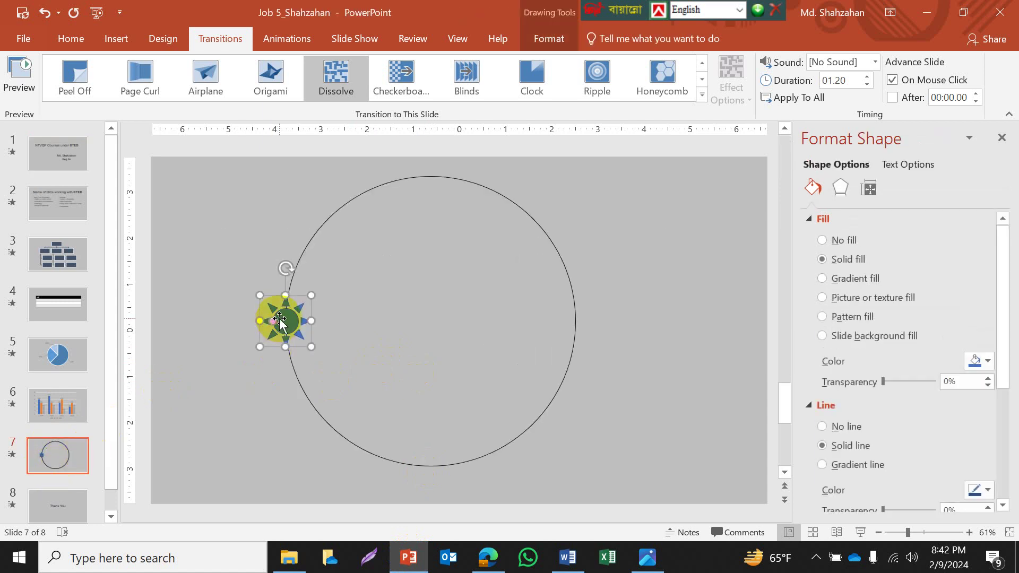
click(283, 42)
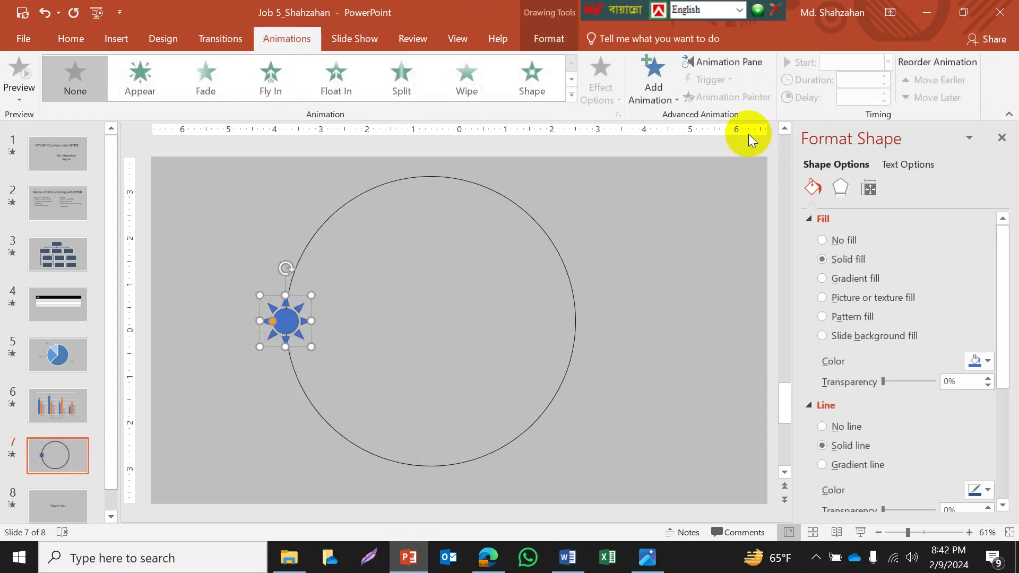
click(653, 88)
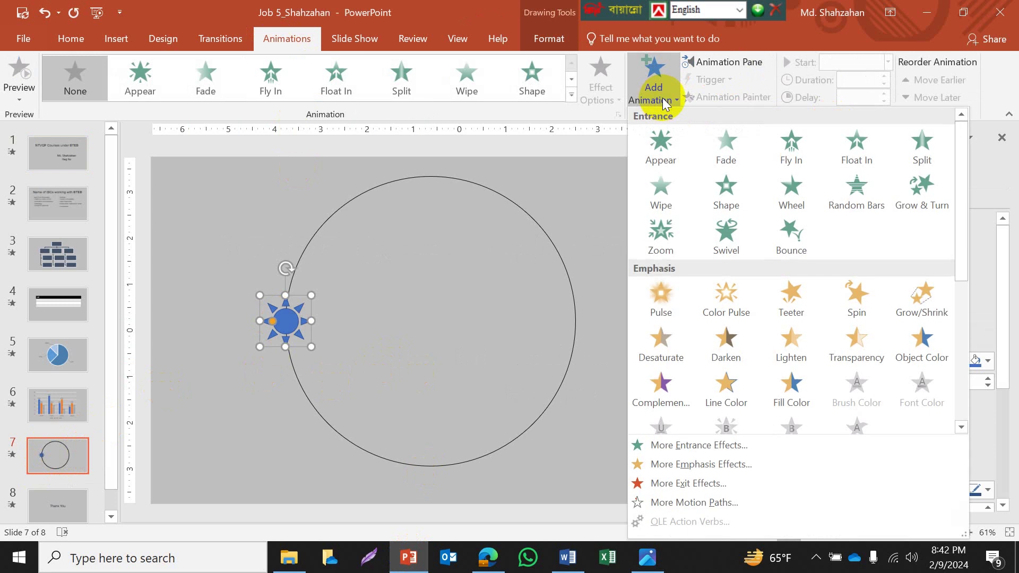
click(728, 501)
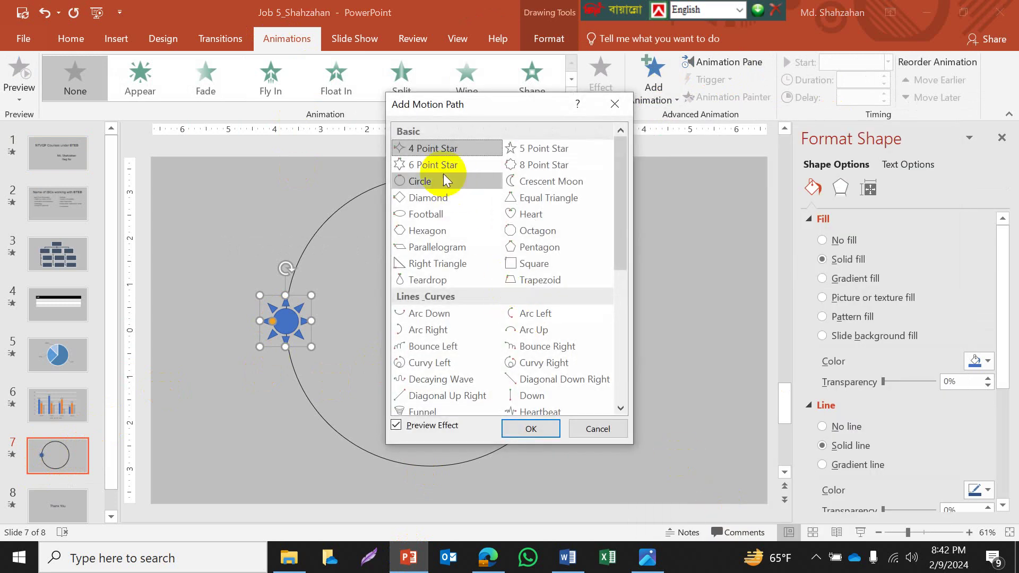
click(424, 183)
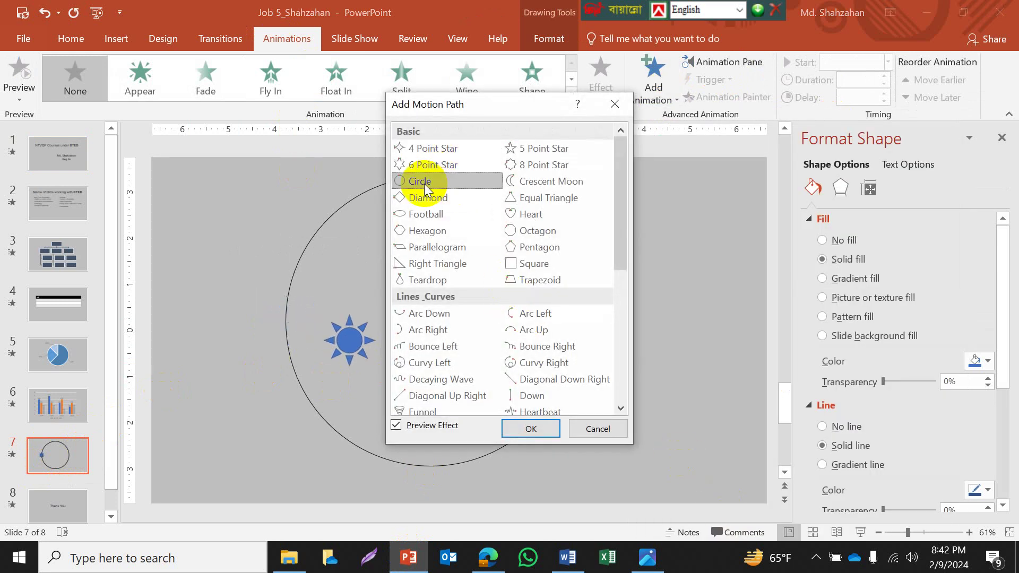
click(532, 429)
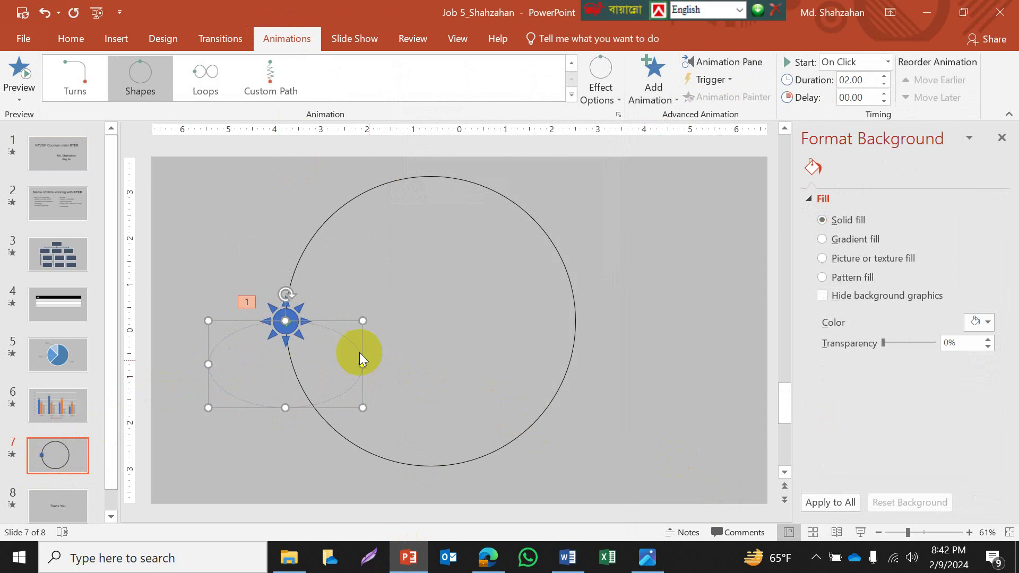
Step: Move and stretch the circular path so it traces the big circle
drag(292, 302, 423, 178)
click(429, 234)
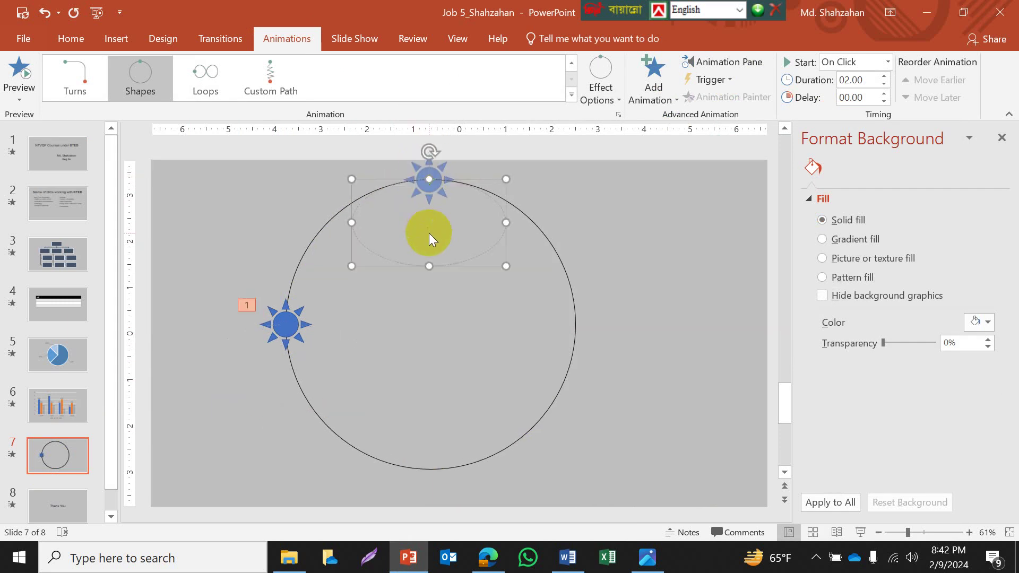
drag(429, 264, 429, 469)
drag(510, 322, 576, 320)
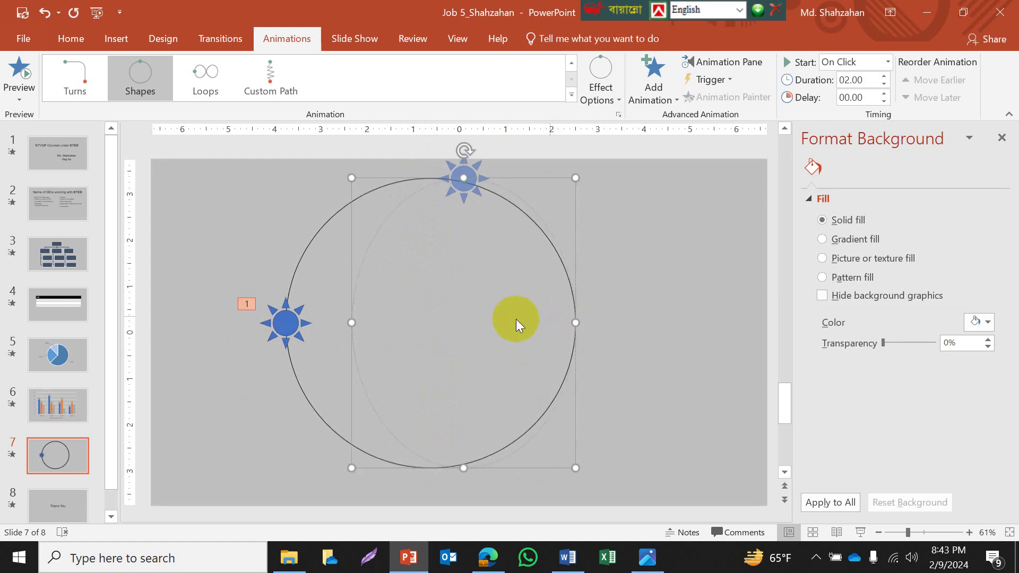
click(352, 326)
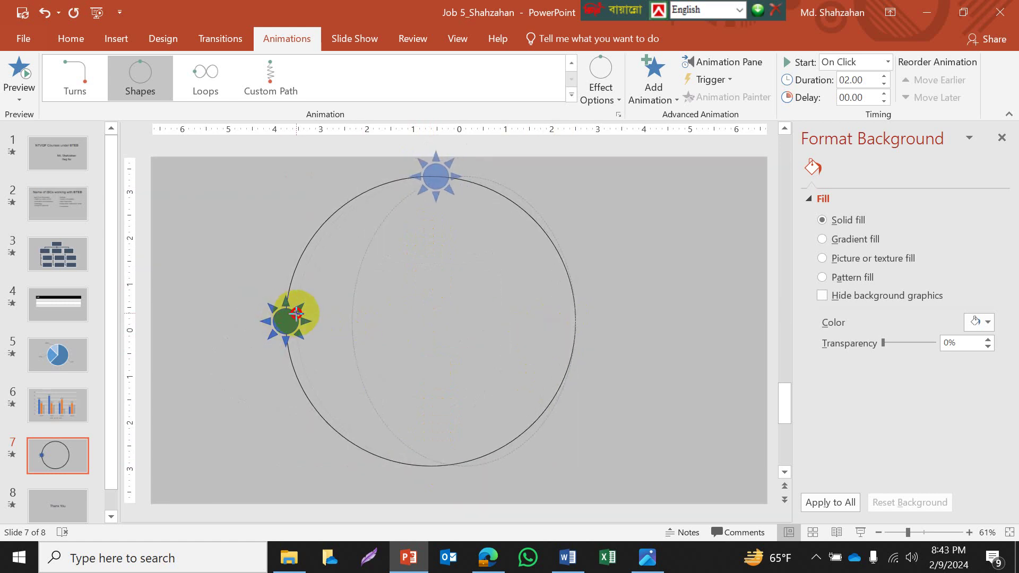
click(439, 322)
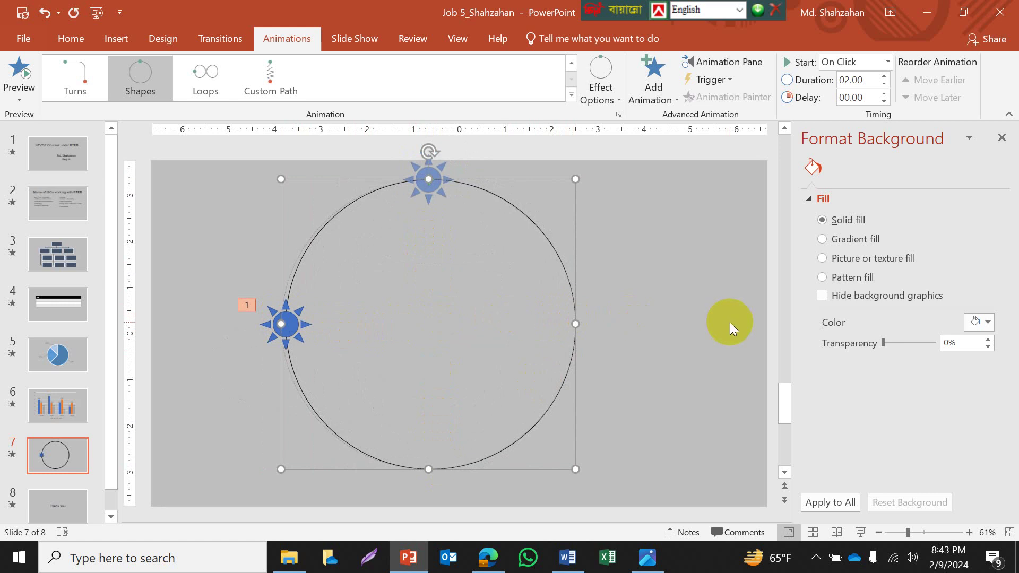
Step: Set the Sun 2 circle animation's Repeat to 3, then close Format Background and Animation Pane
click(725, 63)
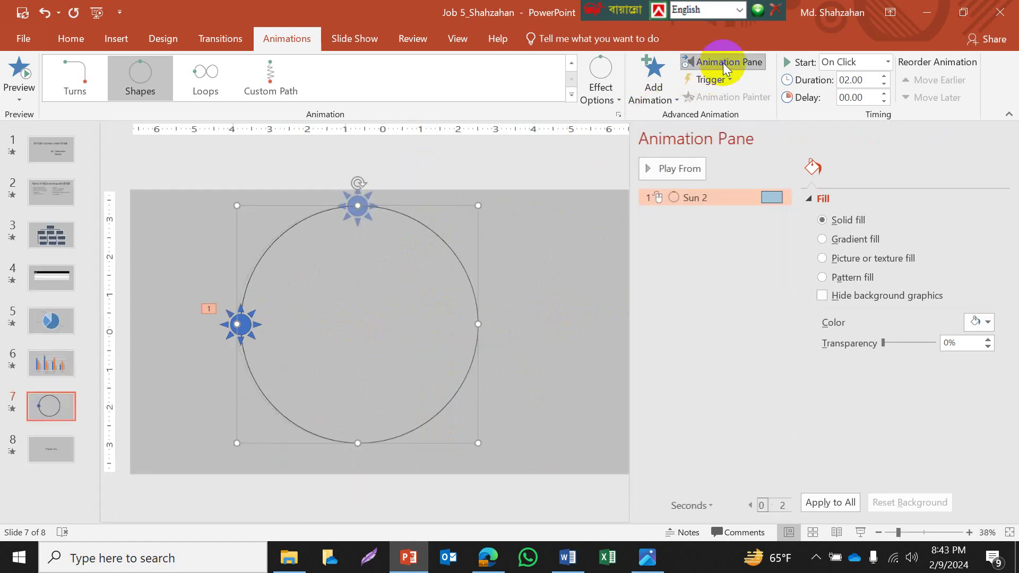
click(774, 198)
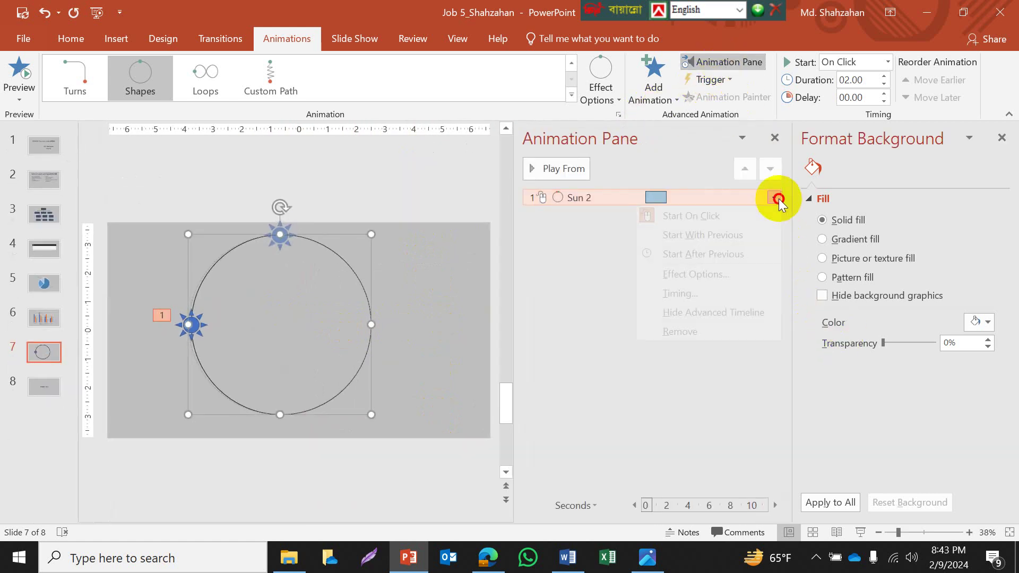
click(689, 292)
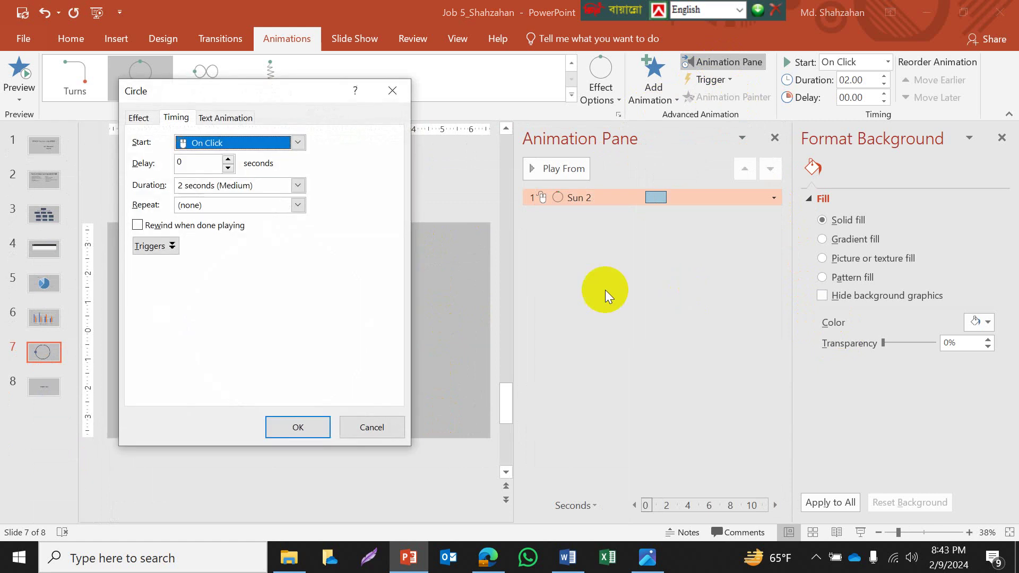
click(298, 205)
click(205, 243)
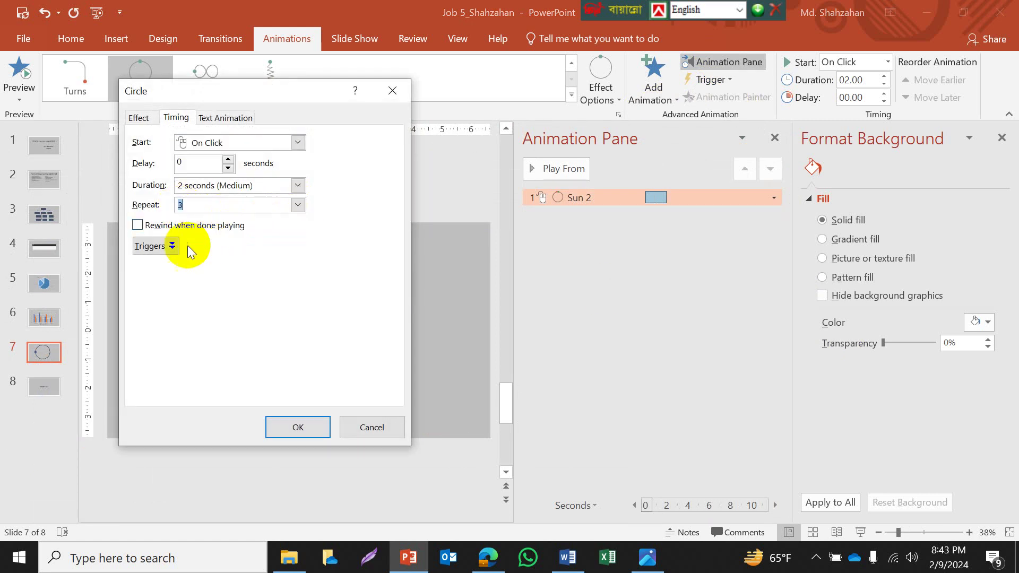
click(138, 117)
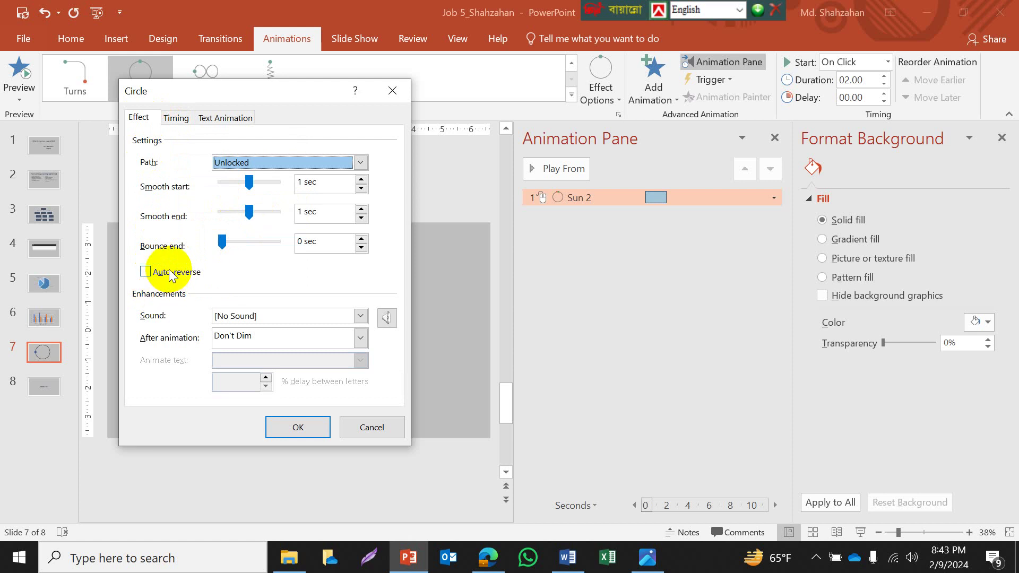
click(278, 429)
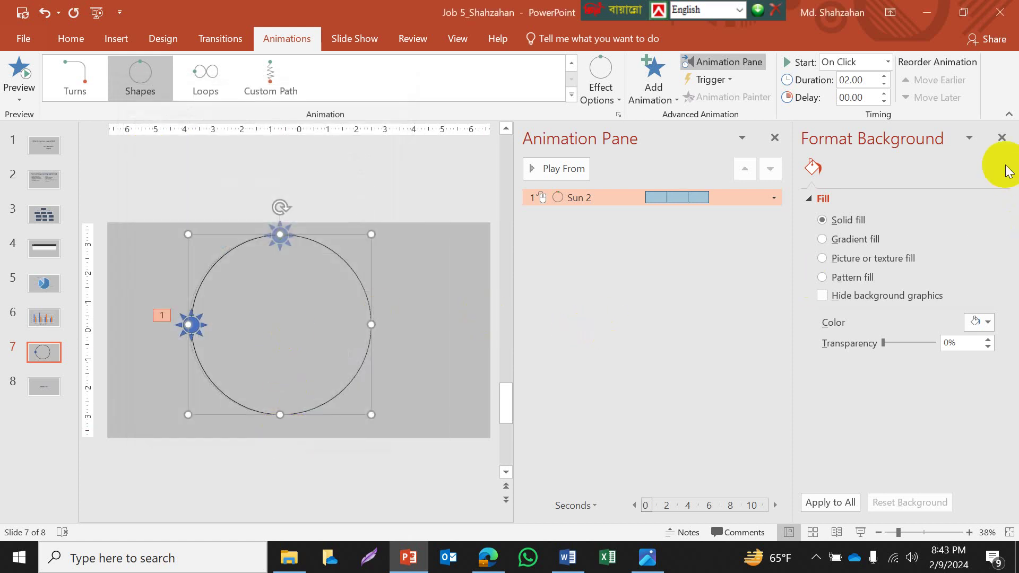
click(1002, 138)
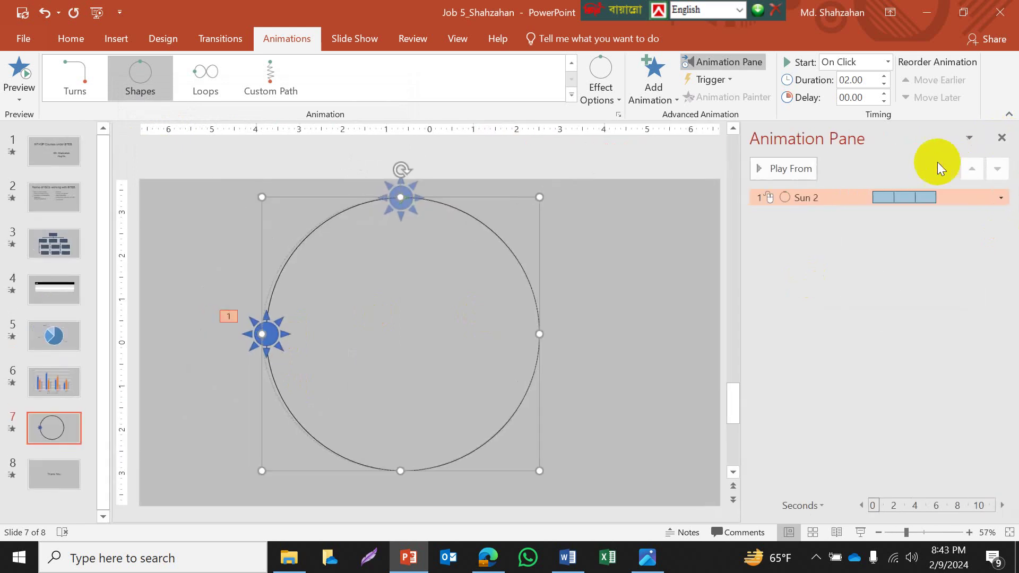
click(1003, 140)
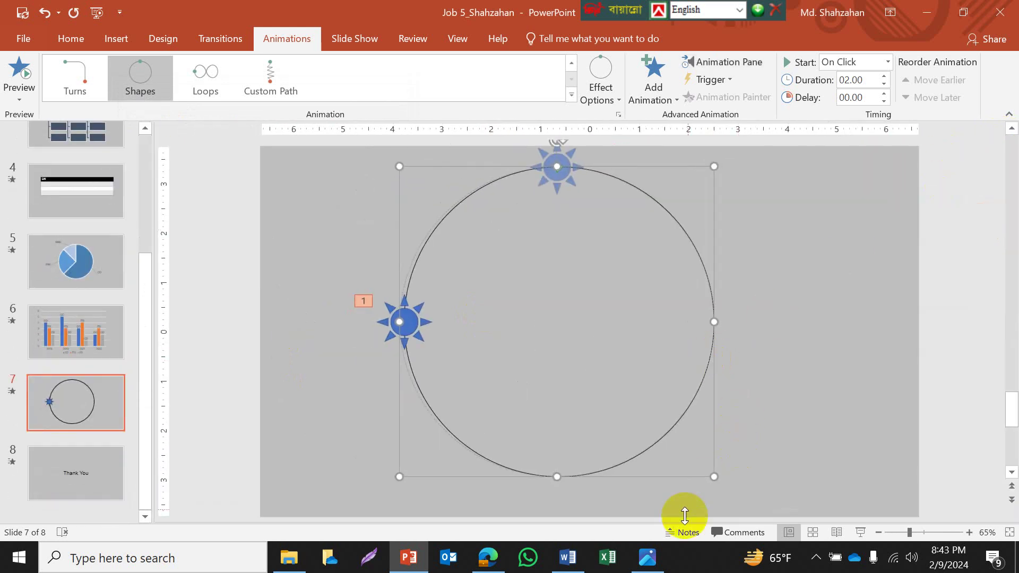
Step: Reread the footer condition in Photos, then return to the deck's title slide
click(648, 558)
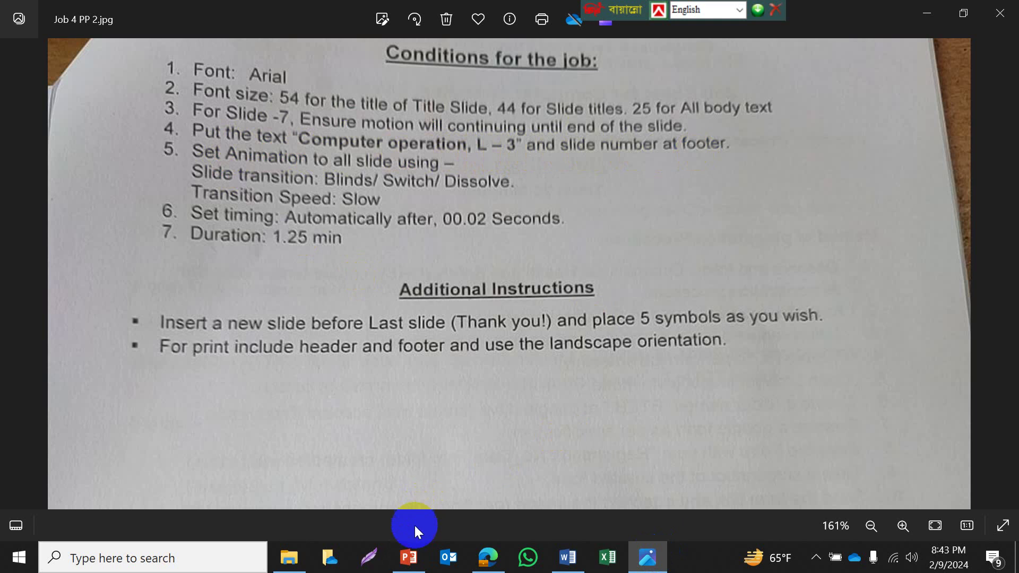
click(408, 557)
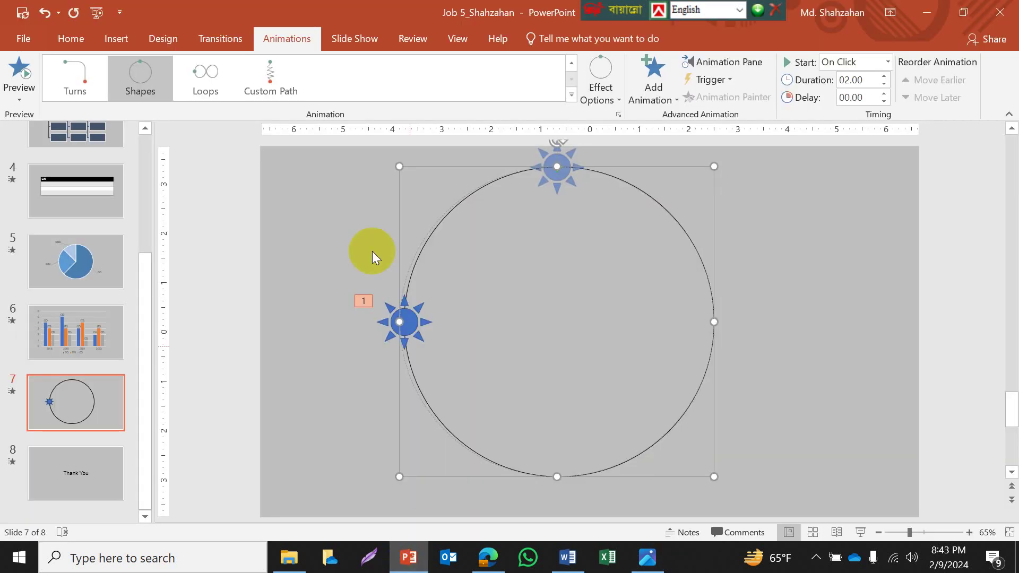
drag(141, 291, 145, 132)
click(82, 165)
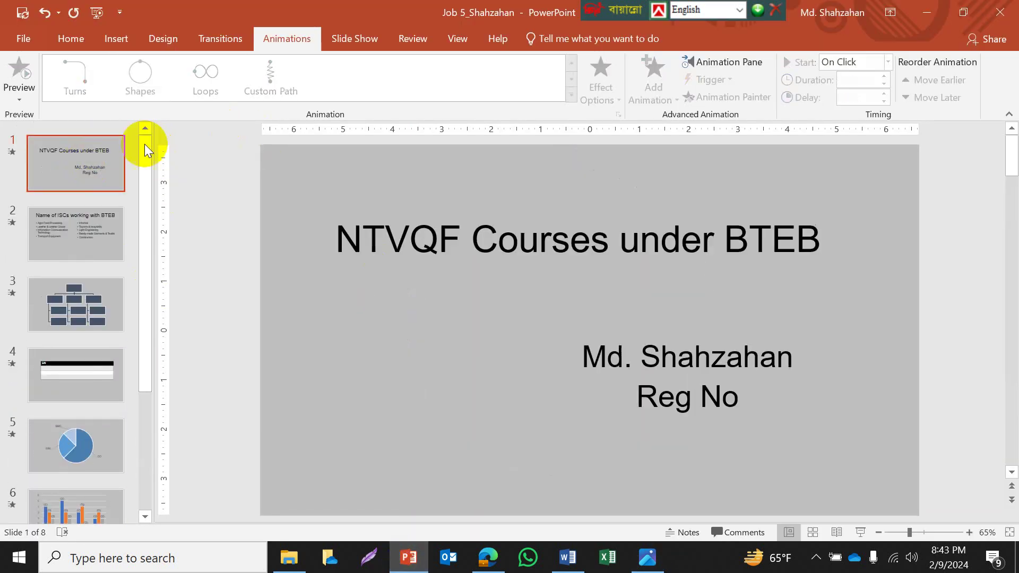
click(118, 40)
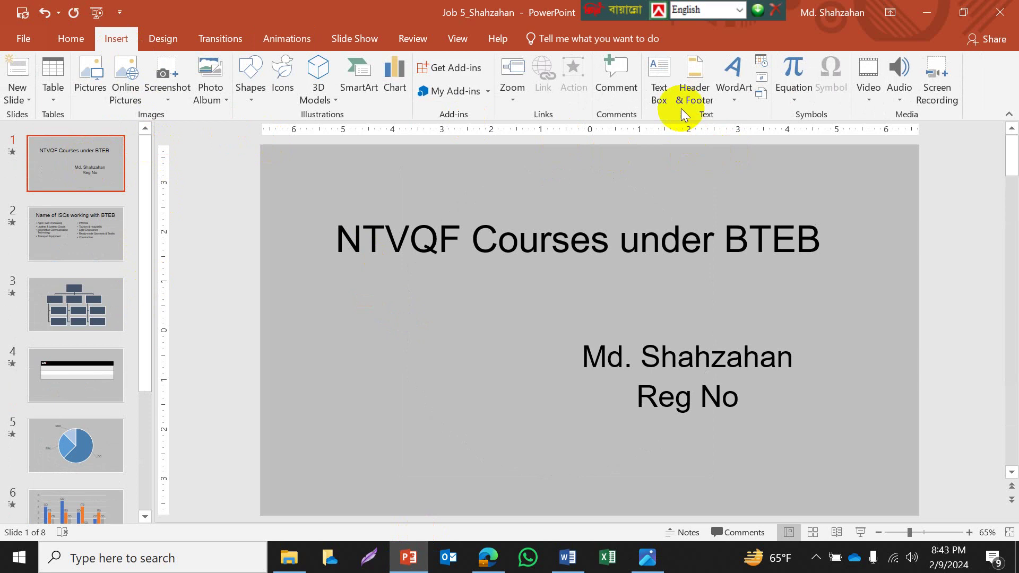
Step: Add the footer 'Computer Operation Level 3' and slide numbers to all slides, hidden on the title slide
click(694, 90)
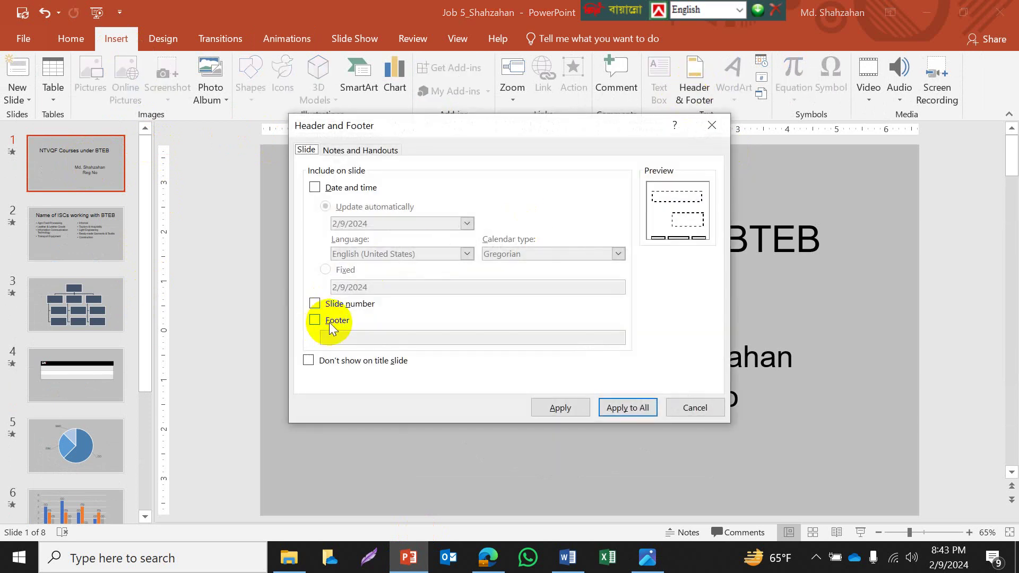
click(328, 322)
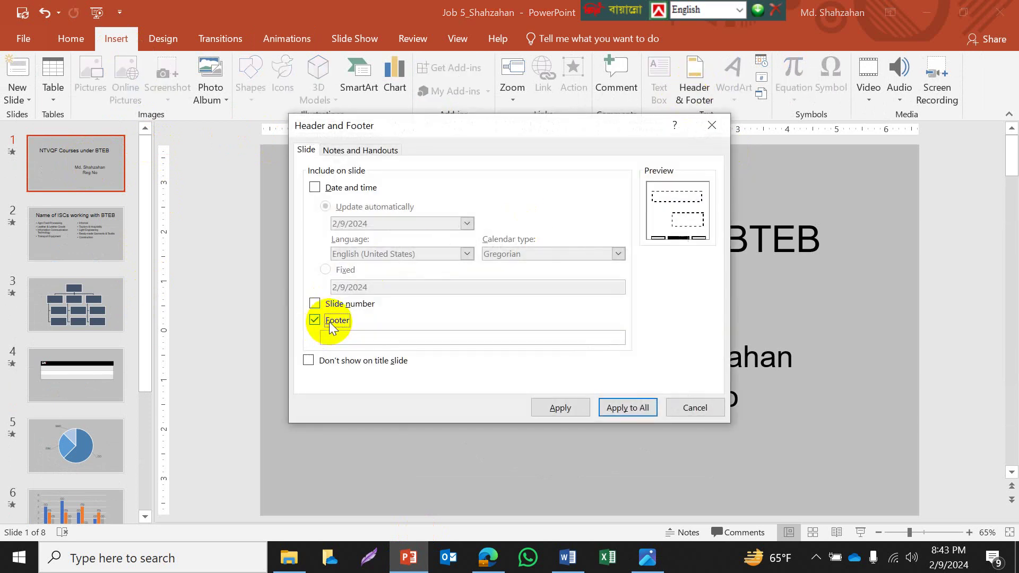
click(655, 570)
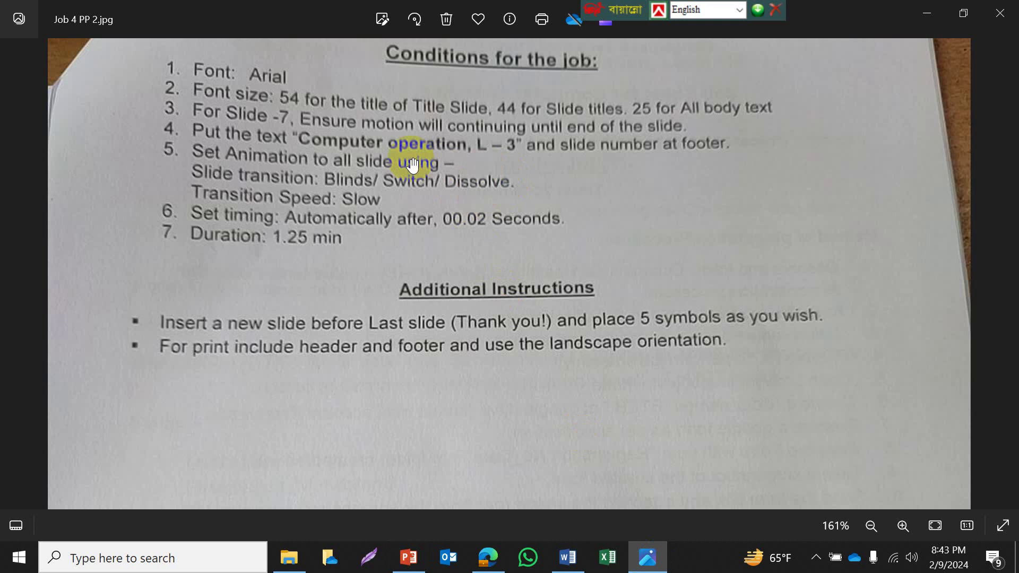
click(409, 557)
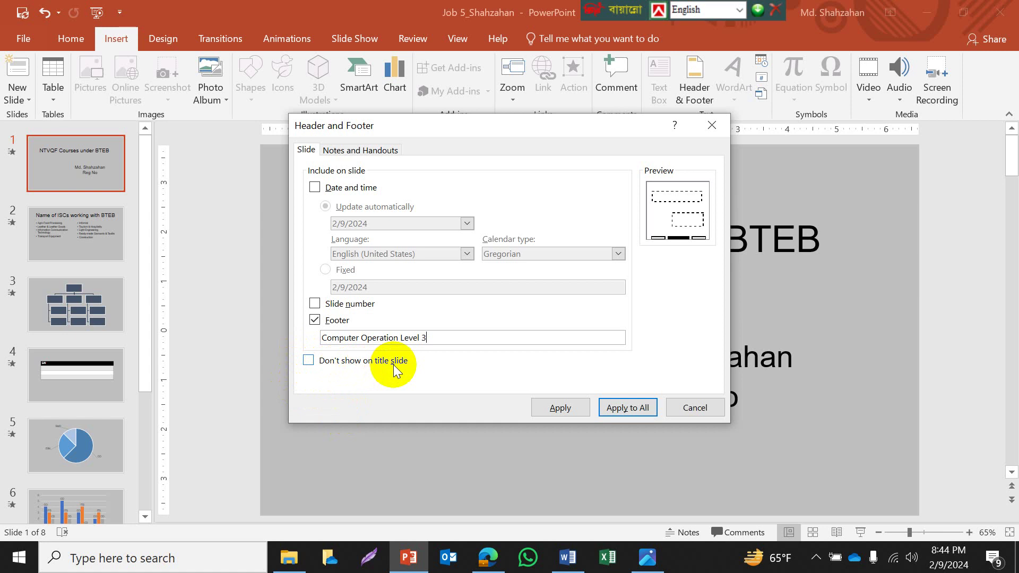
click(308, 362)
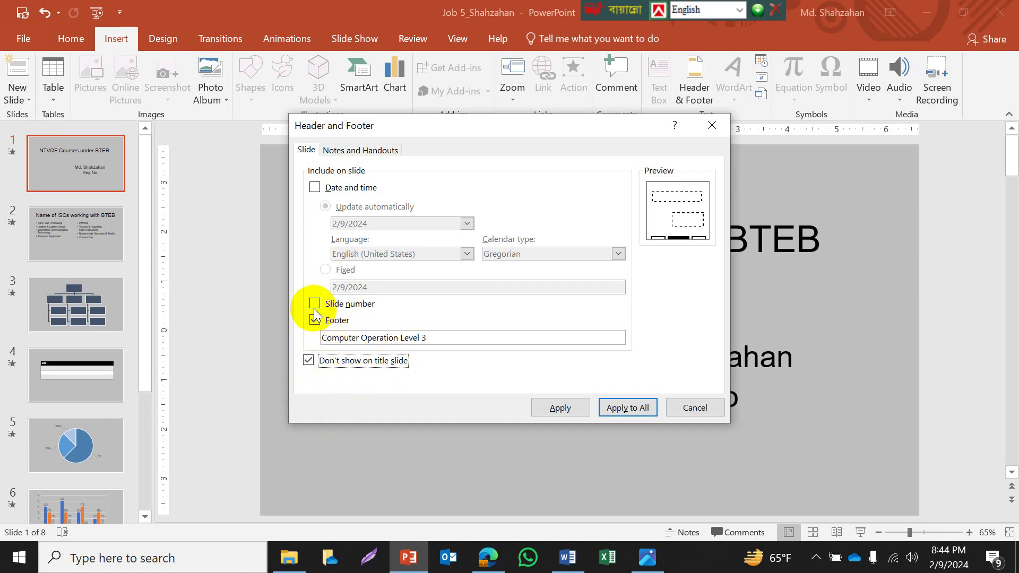
click(649, 557)
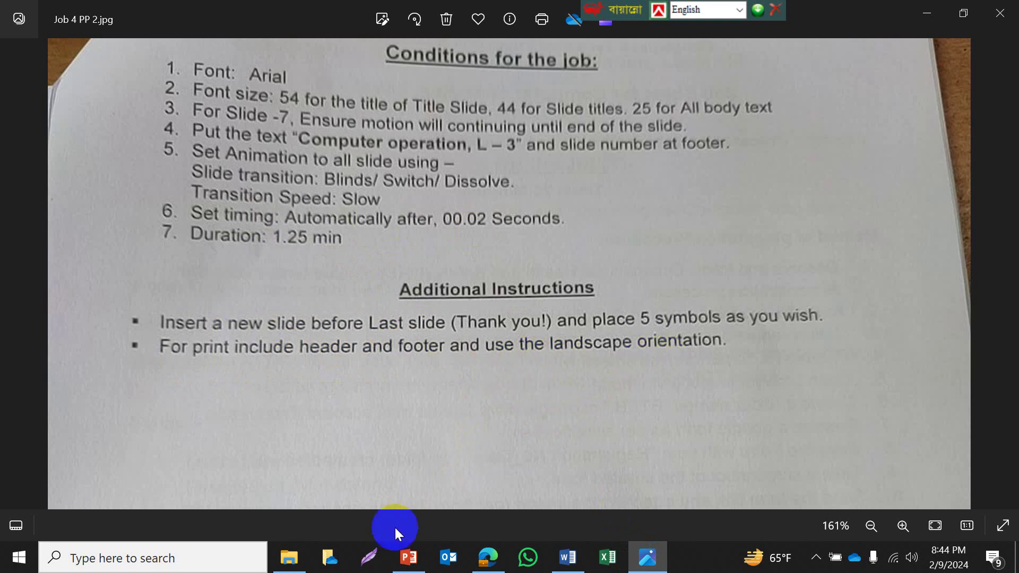
click(409, 557)
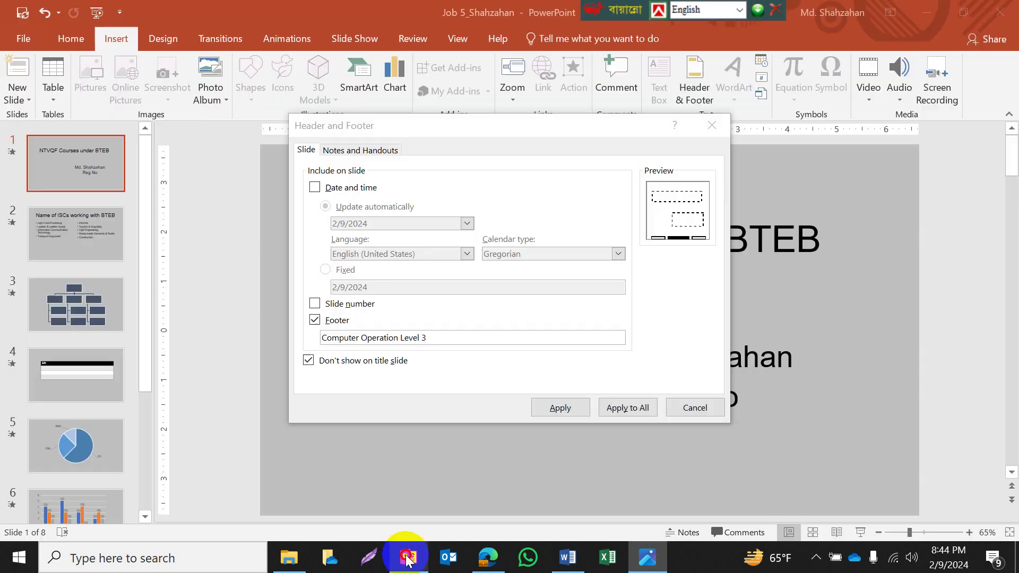
click(349, 307)
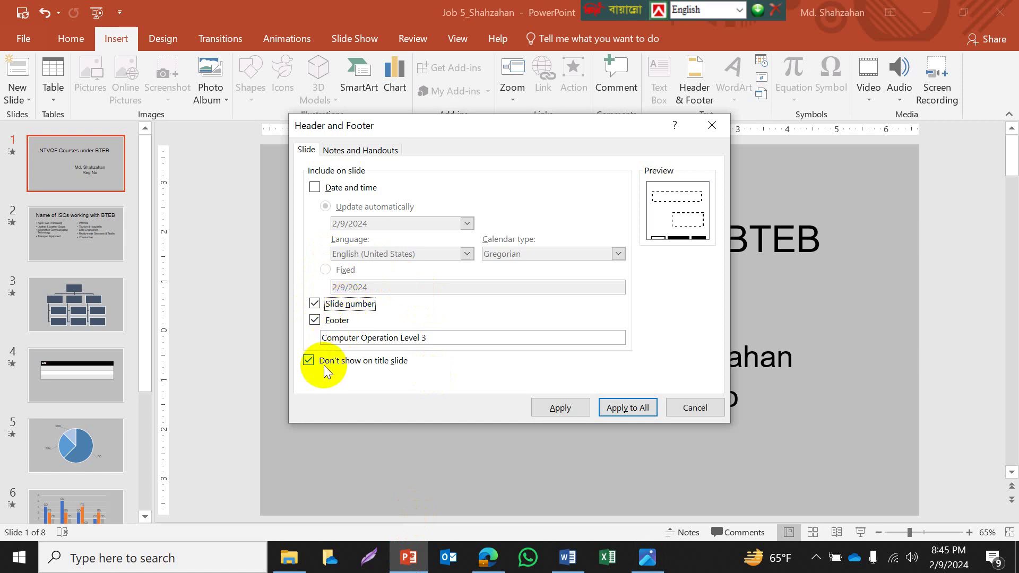
click(624, 409)
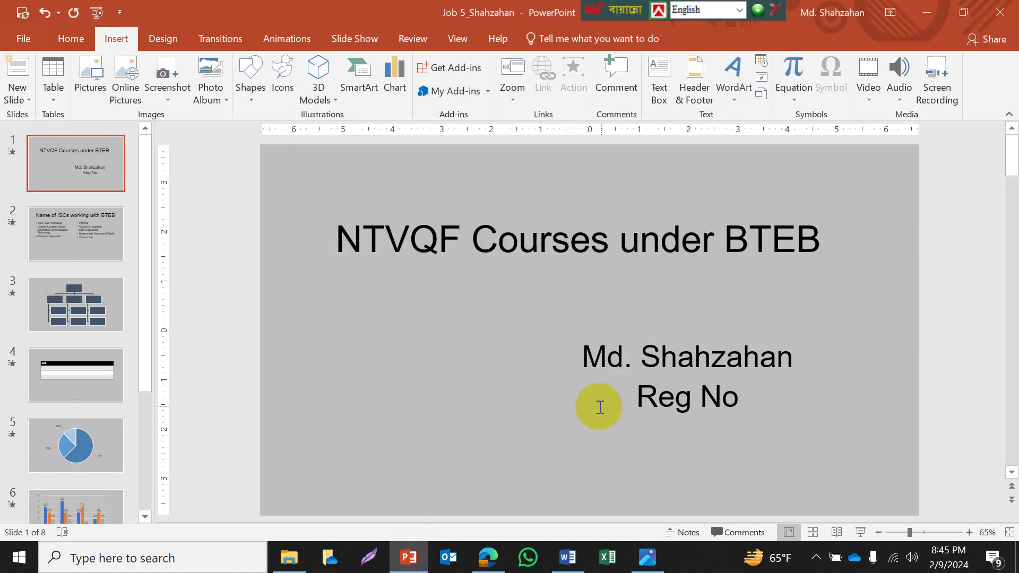
Step: Scroll through the slides to check the 'Computer Operation Level 3' footers, ending on slide 8
scroll(846, 438, down, 2)
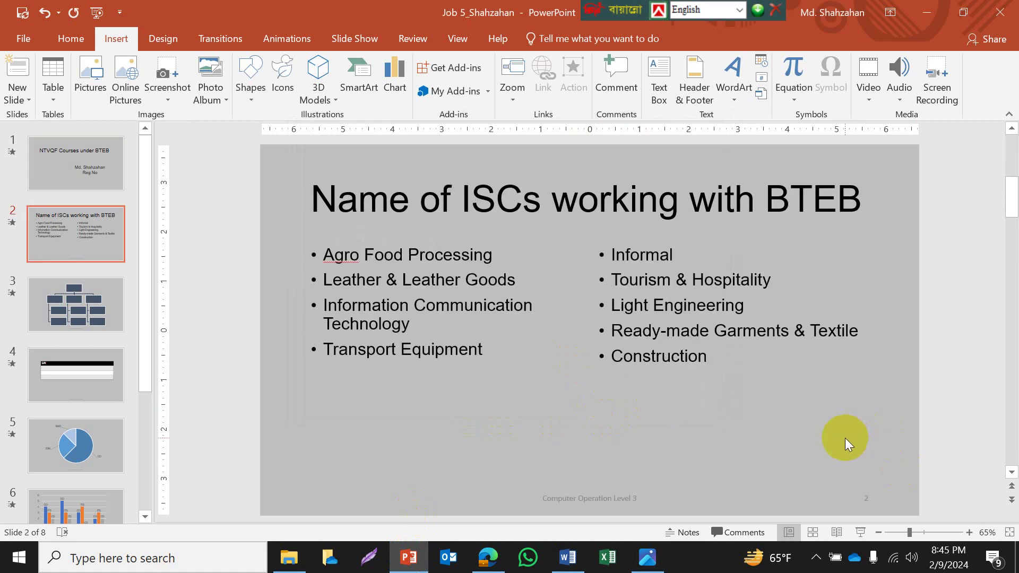
drag(1004, 215, 1014, 182)
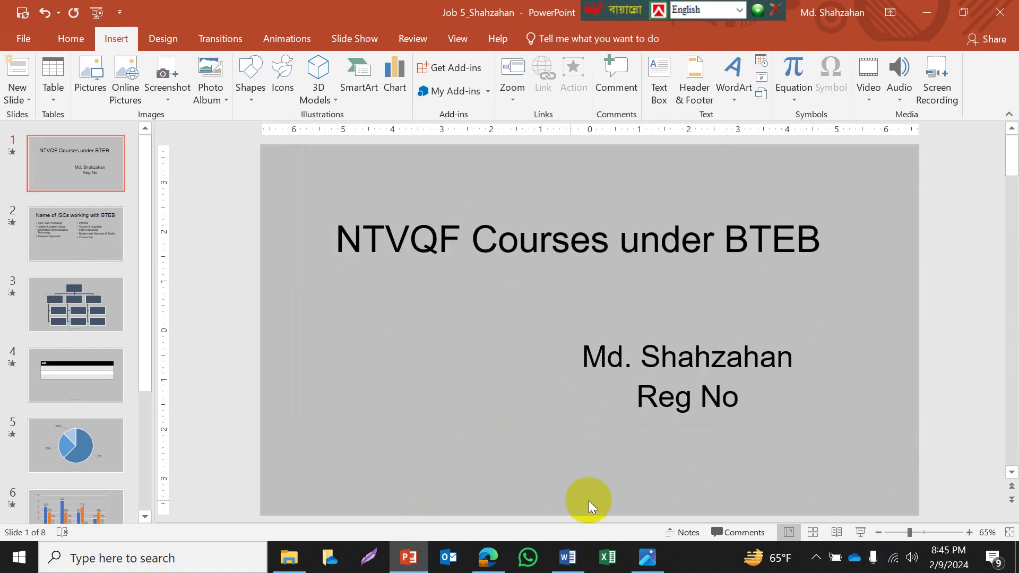
click(1011, 471)
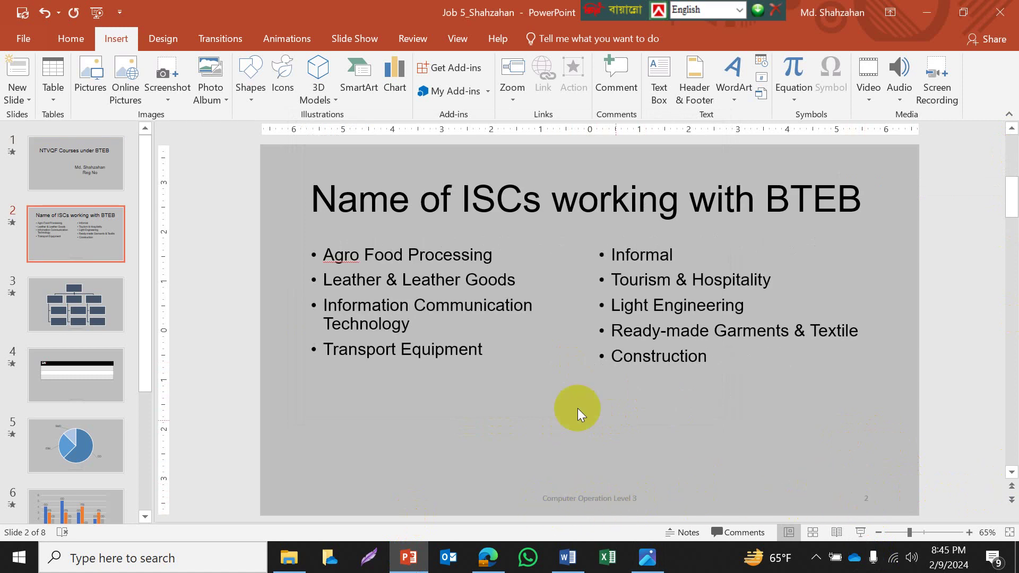
scroll(578, 409, down, 6)
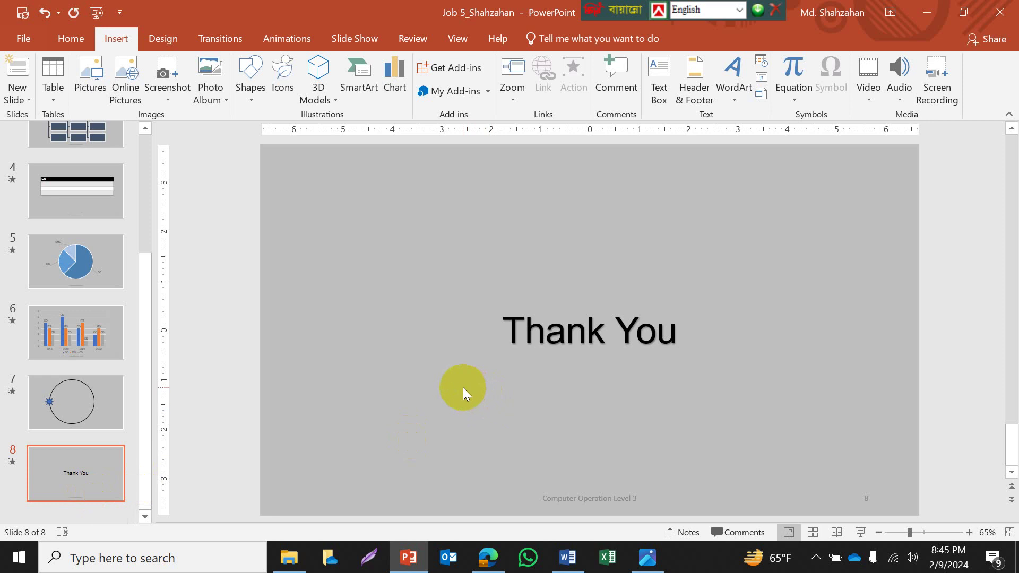
Step: Apply the Title Slide layout to the Thank You slide
click(68, 38)
click(181, 62)
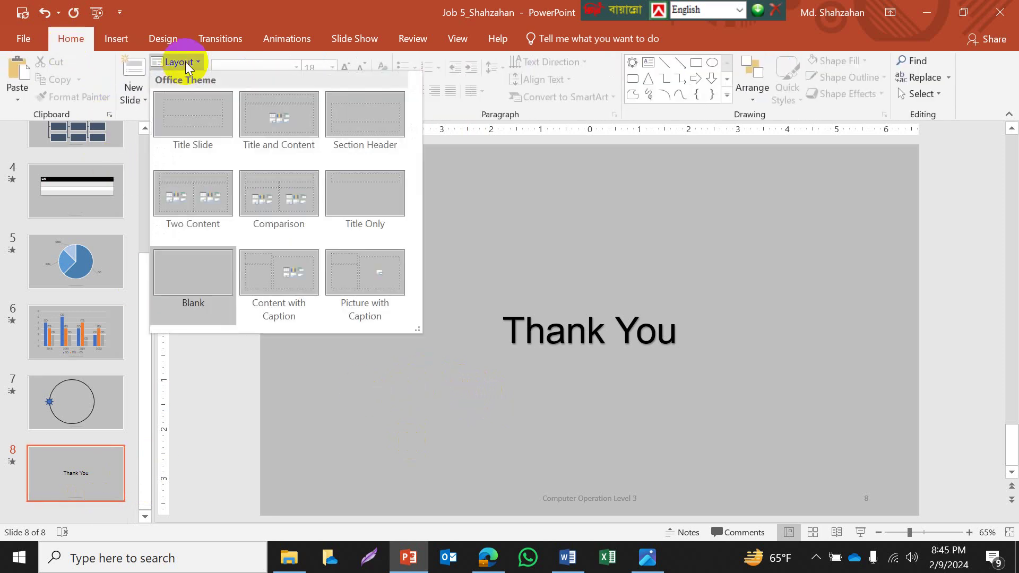
click(172, 113)
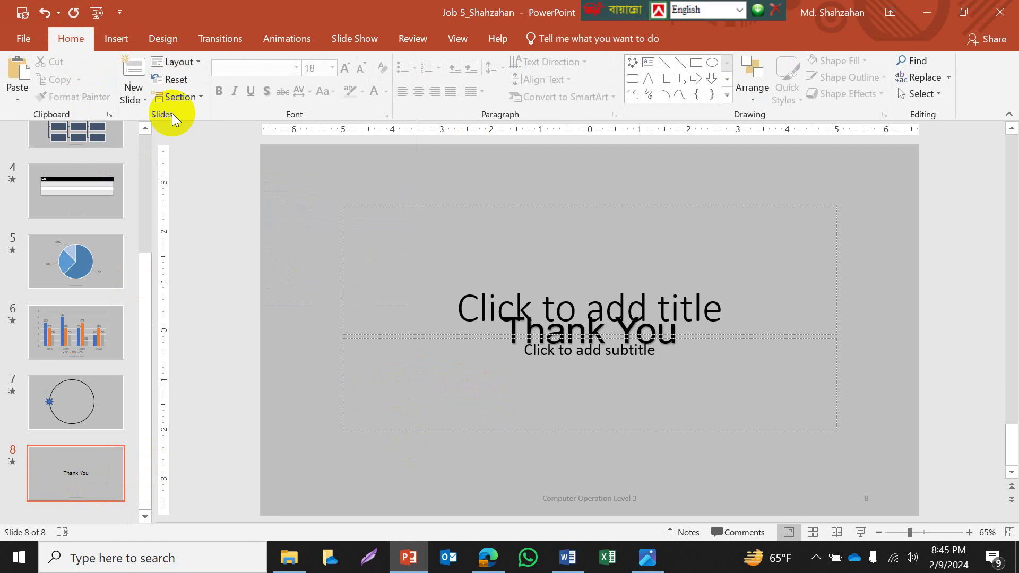
click(563, 305)
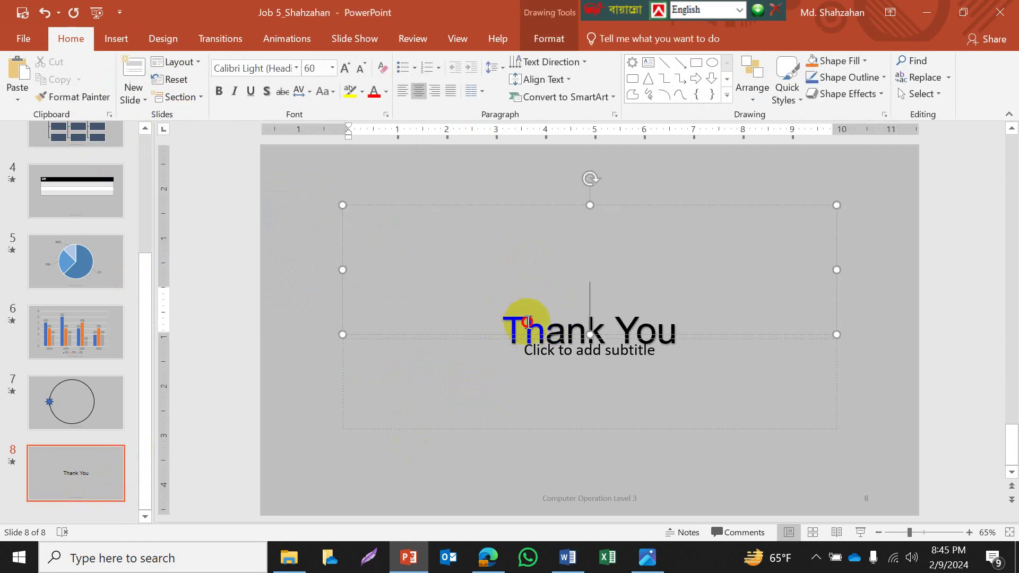
click(540, 320)
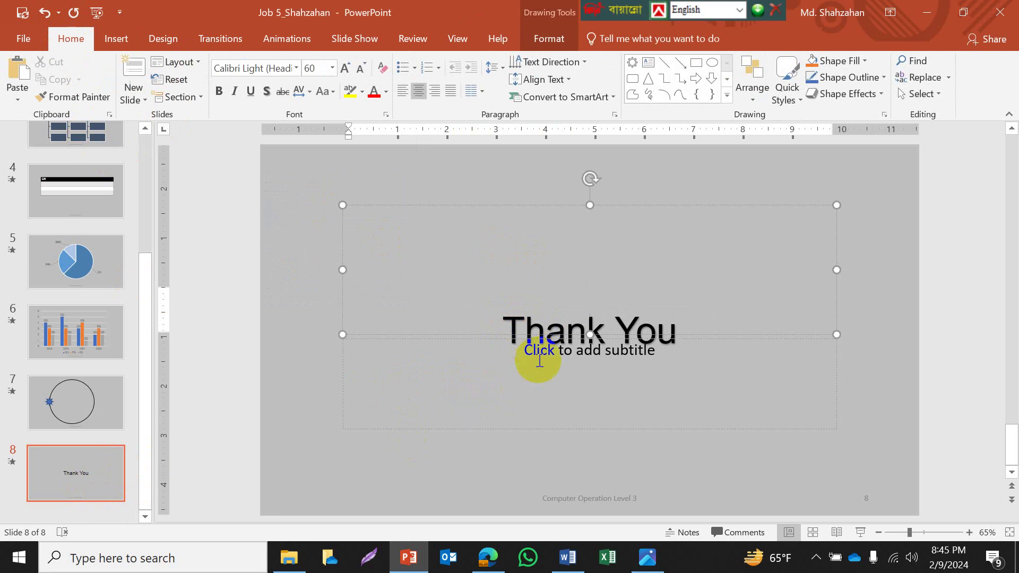
Step: Inspect the Thank You text and empty title placeholder, then reopen the Header and Footer settings
click(322, 424)
click(535, 338)
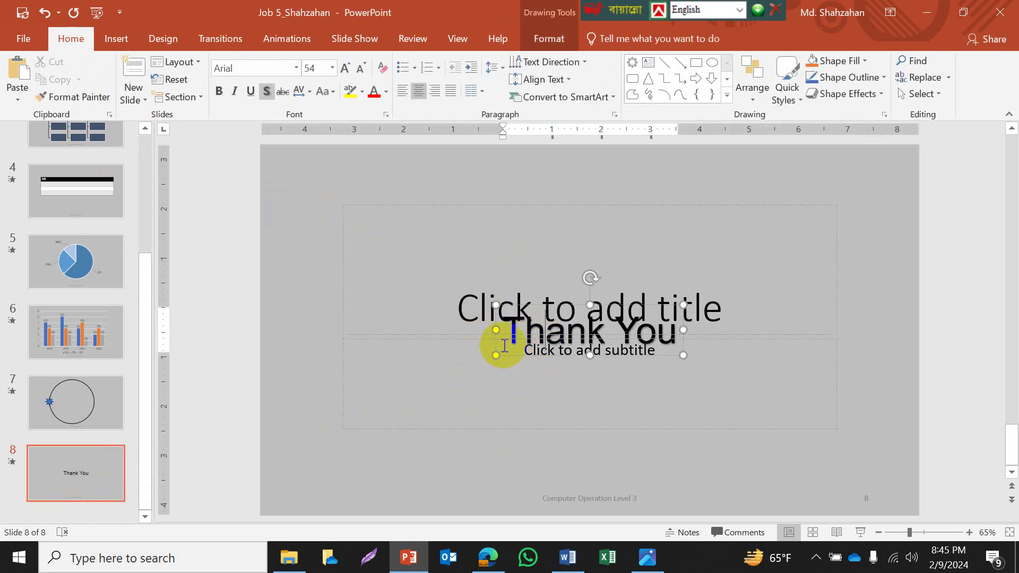
click(471, 306)
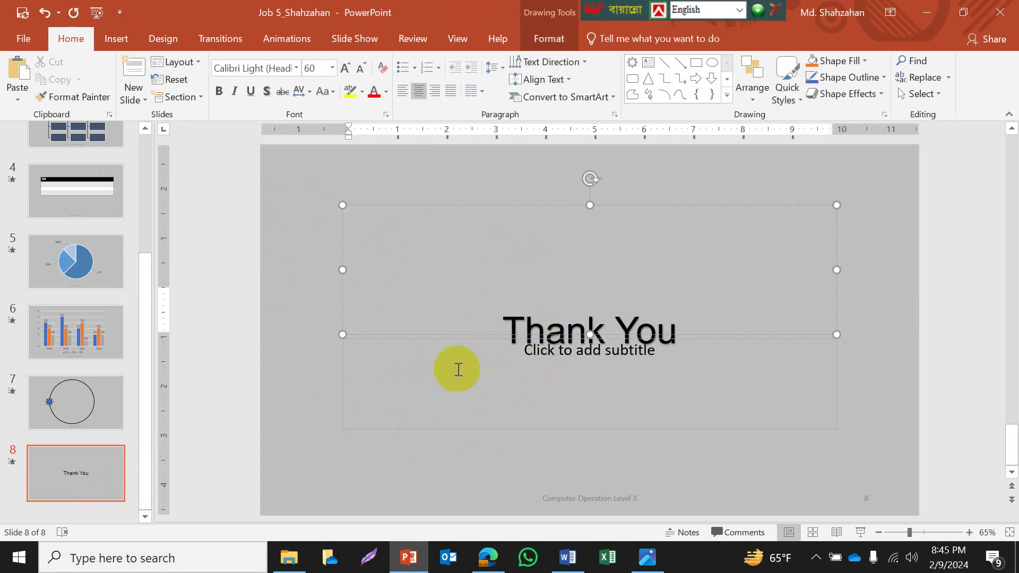
click(311, 412)
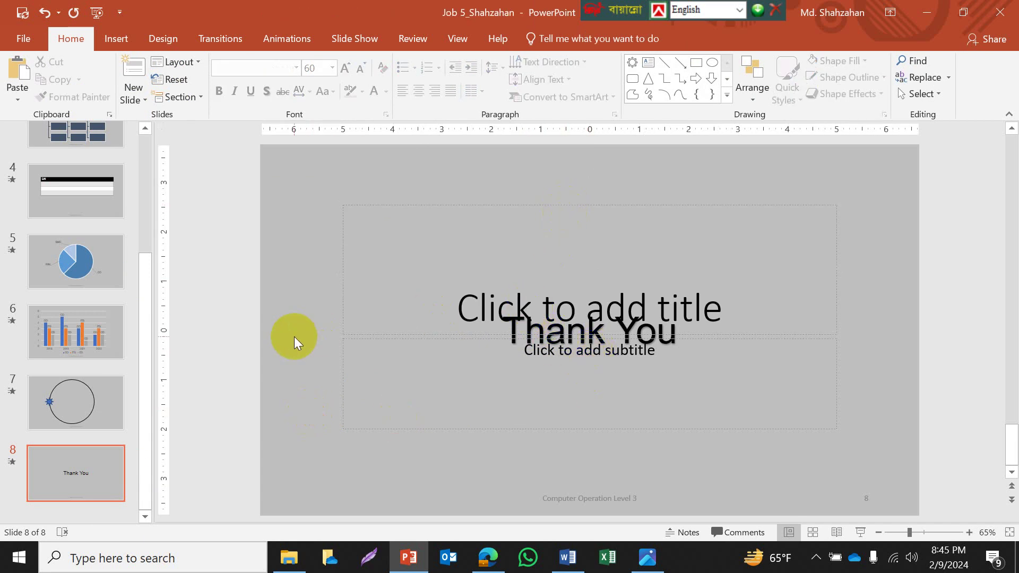
click(121, 37)
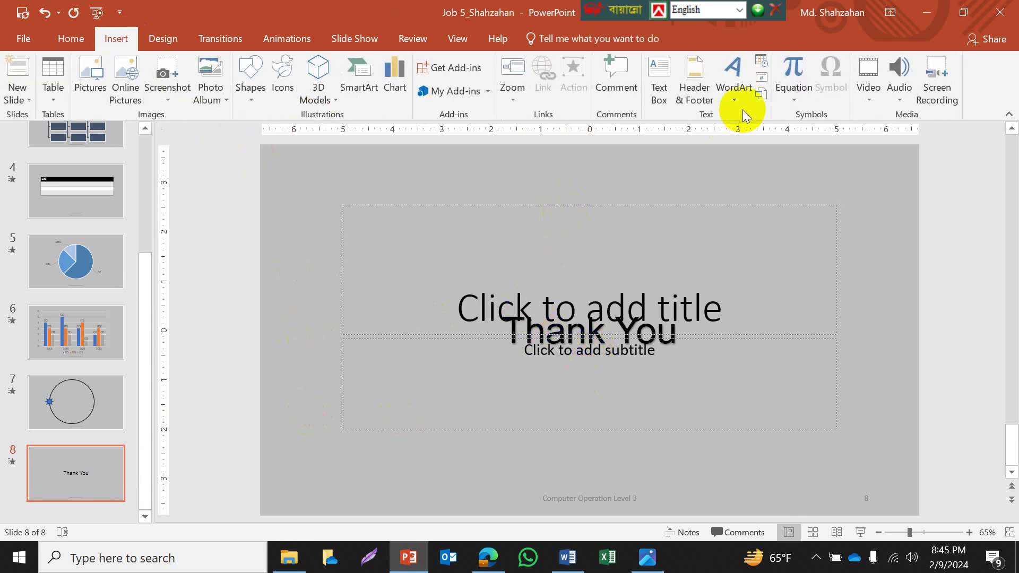
click(694, 90)
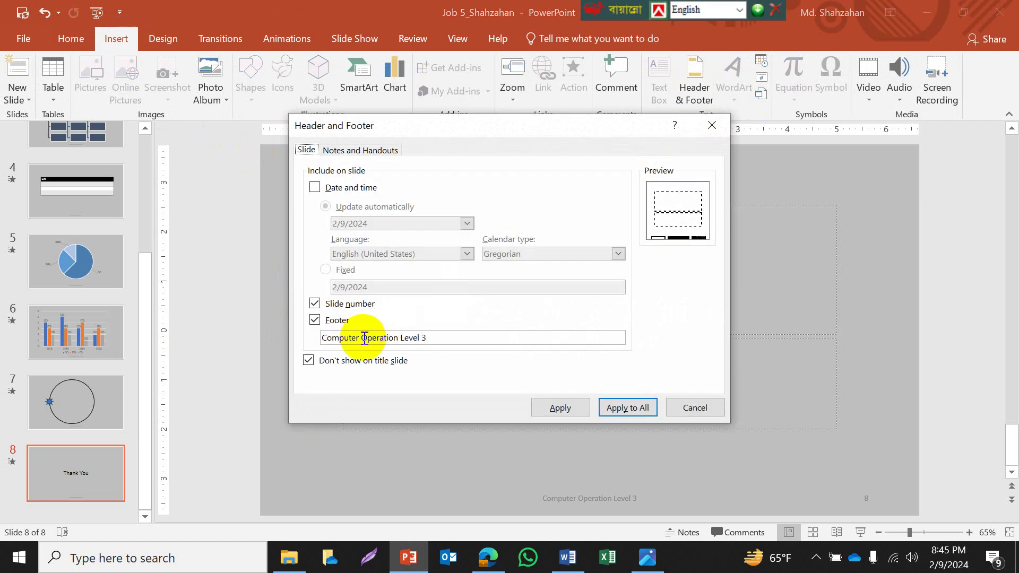
Step: Apply the footer to all slides with 'Don't show on title slide' ticked, hiding it on Thank You
click(338, 364)
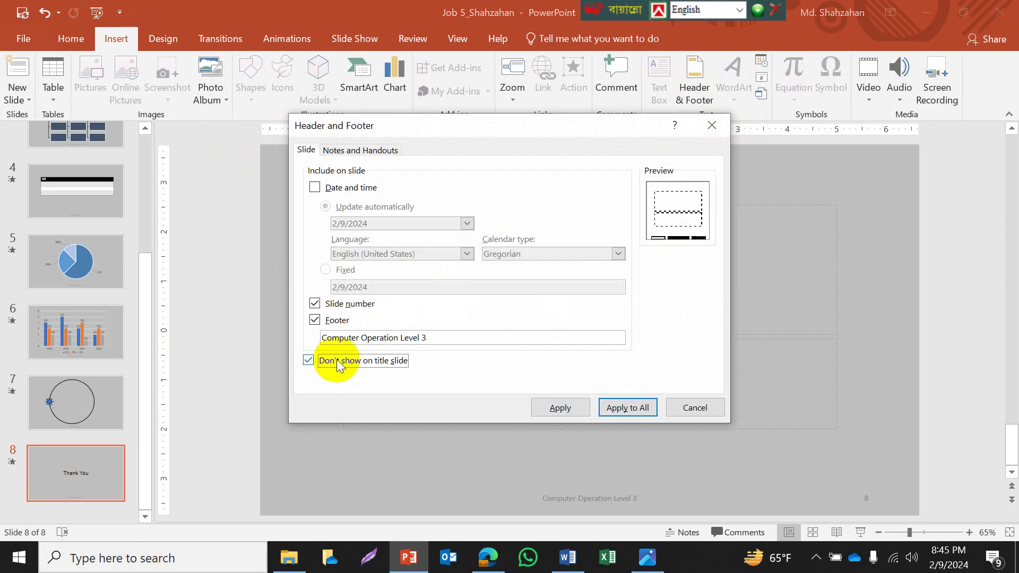
click(632, 407)
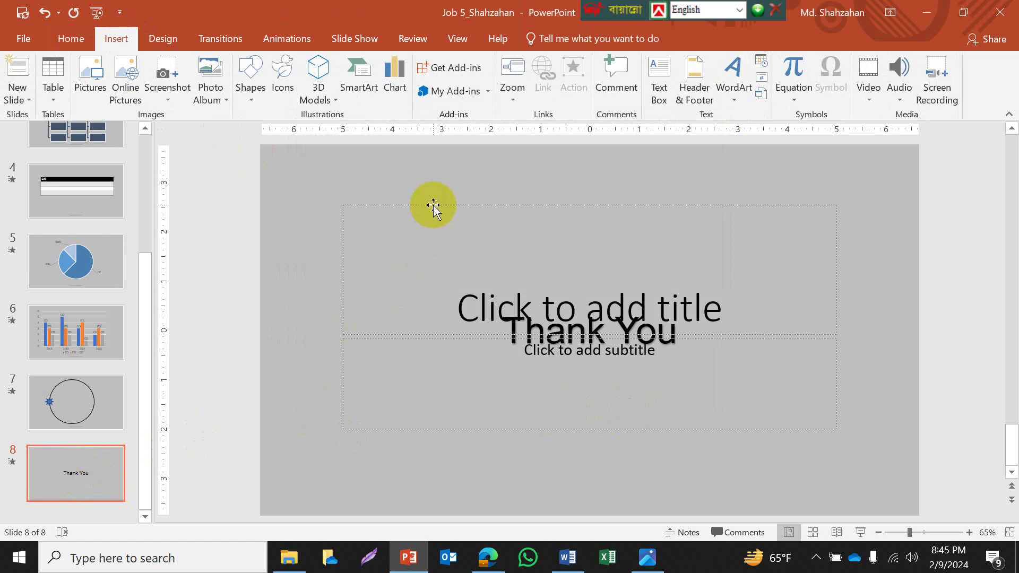
Step: Delete the empty title placeholder, then reposition and delete the empty subtitle placeholder on slide 8
click(434, 207)
key(Delete)
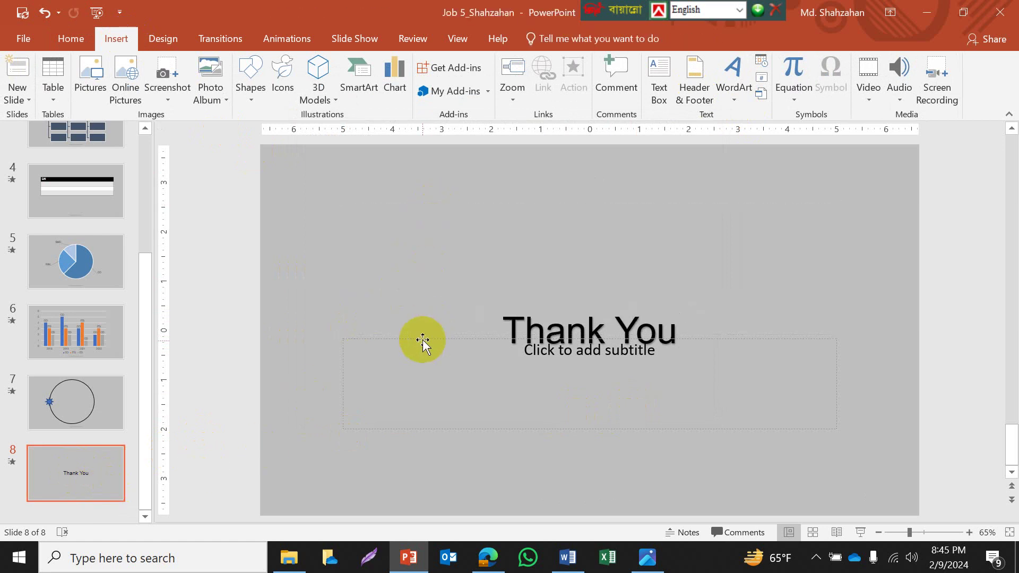
click(421, 338)
drag(421, 338, 409, 188)
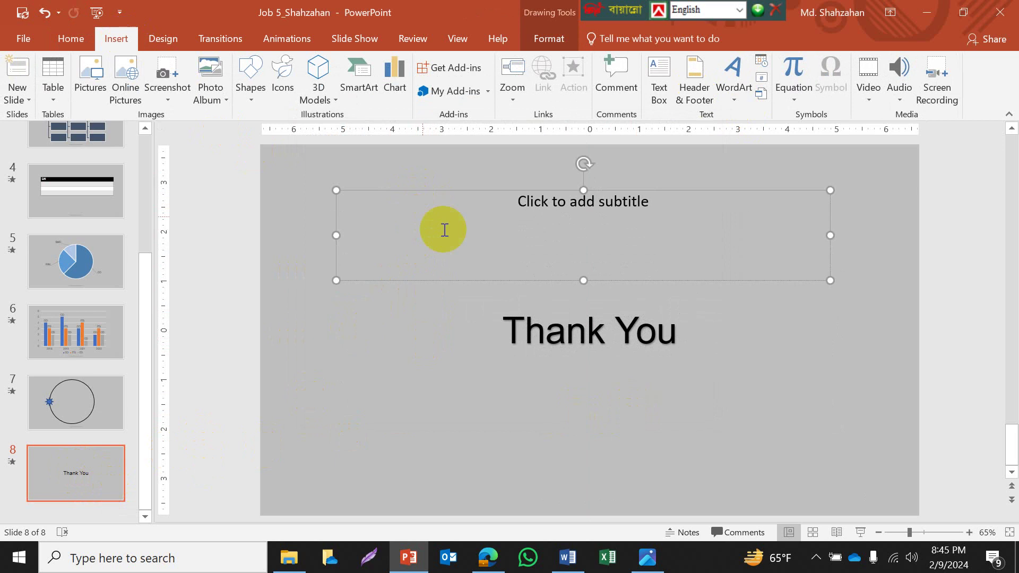
click(549, 208)
text(.)
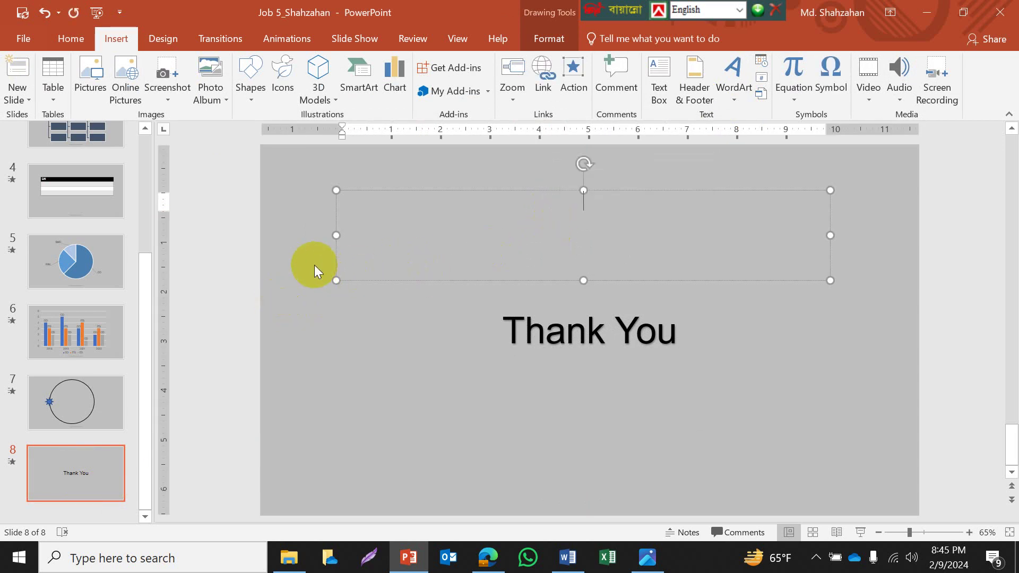
click(487, 187)
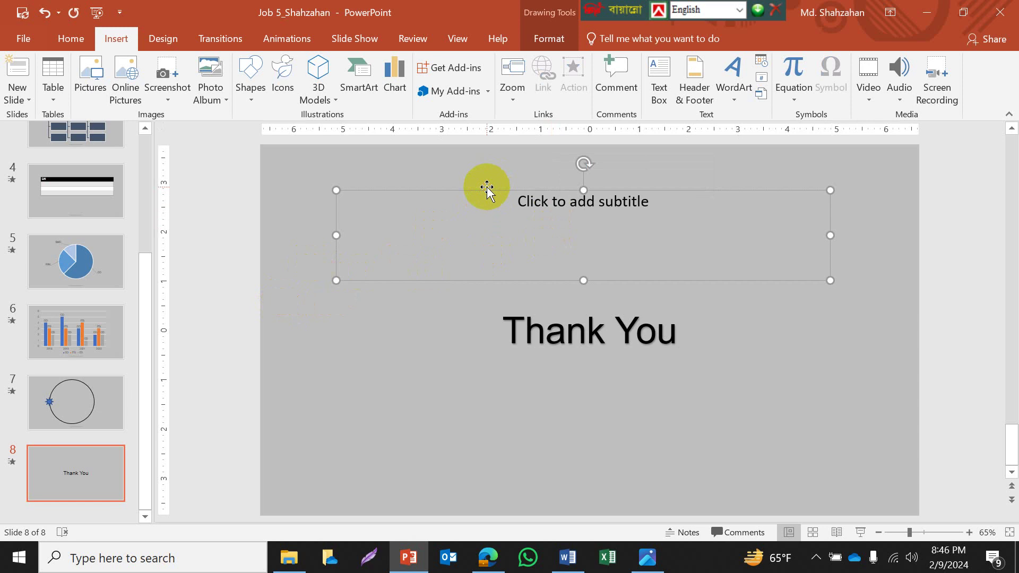
key(Delete)
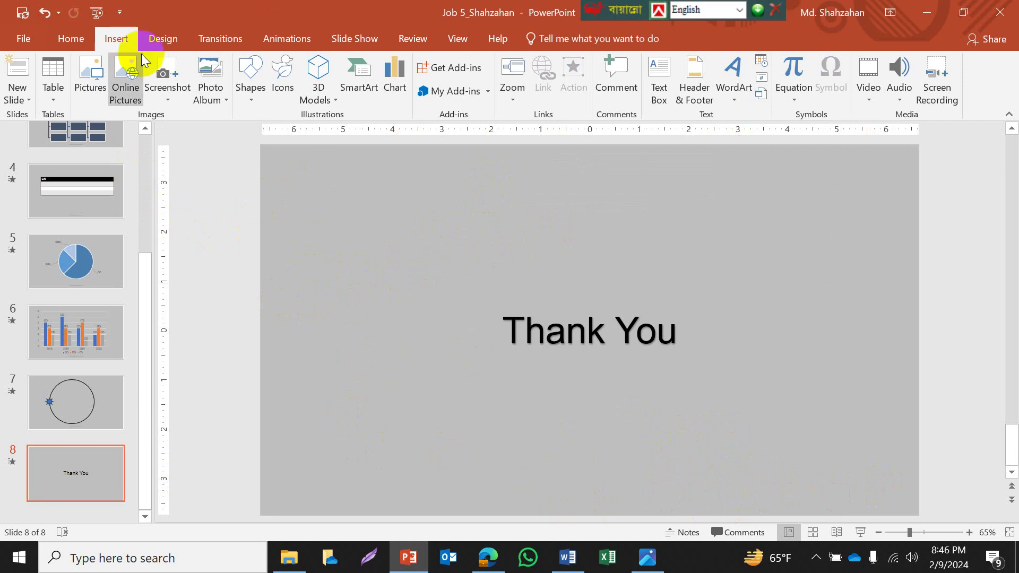
Step: Add a text box reading 'Computer Operation' centred below Thank You
click(254, 90)
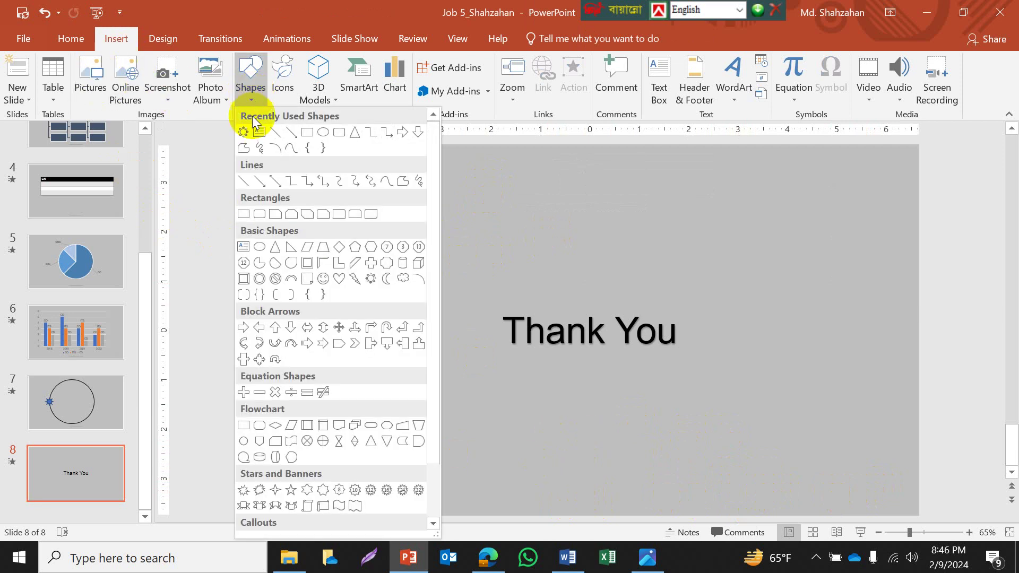
click(255, 130)
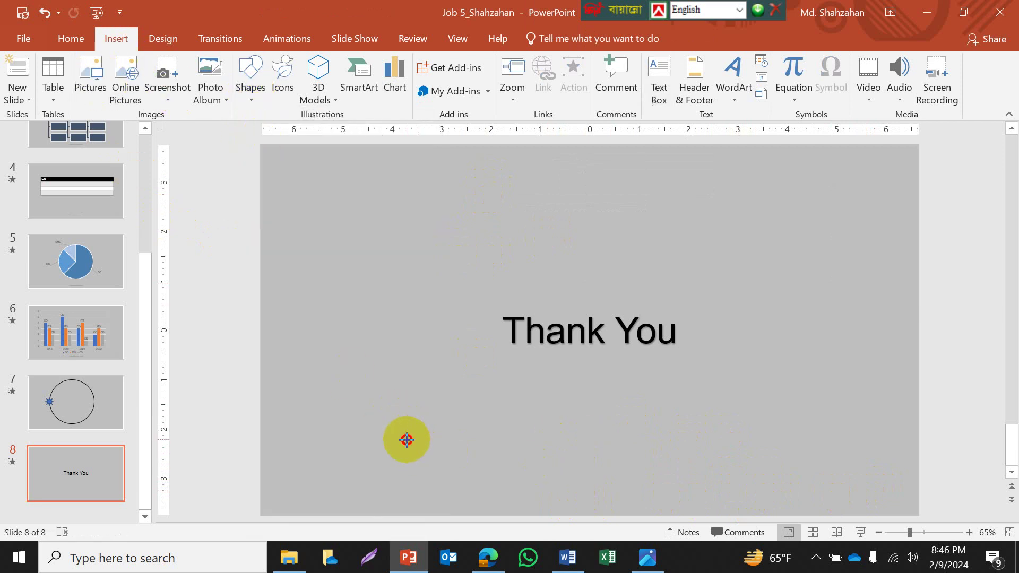
drag(406, 439, 712, 464)
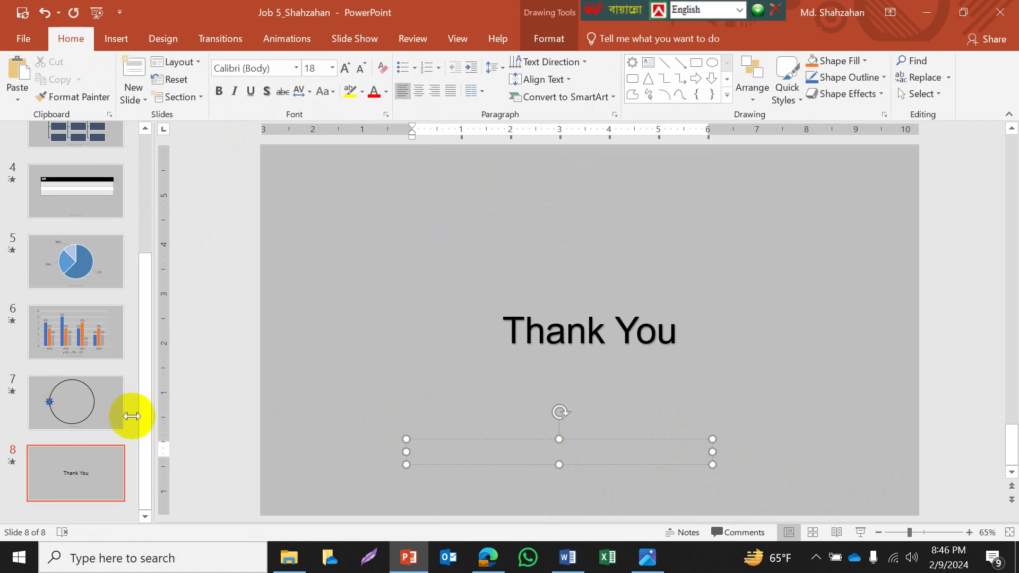
click(533, 451)
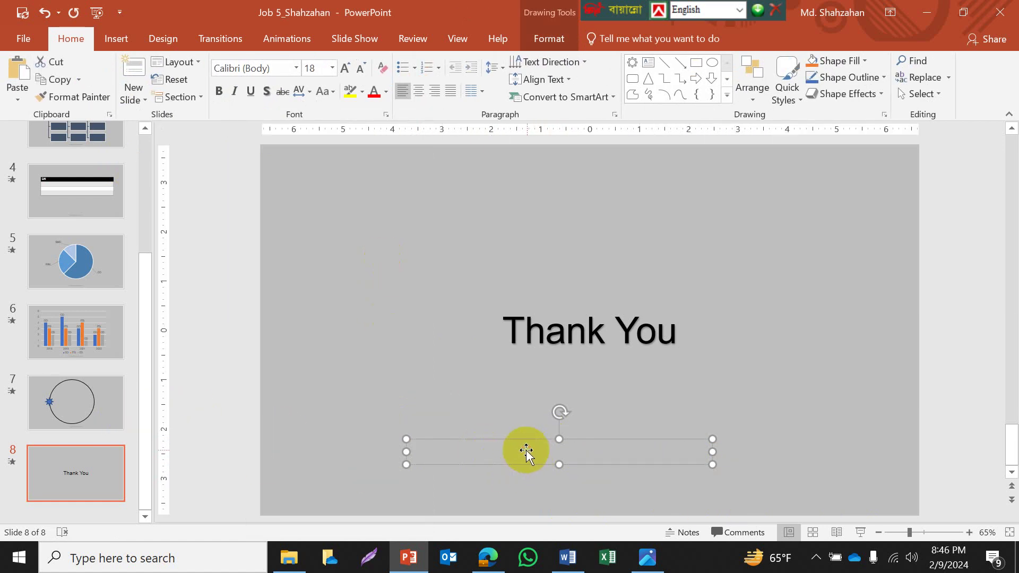
text(c)
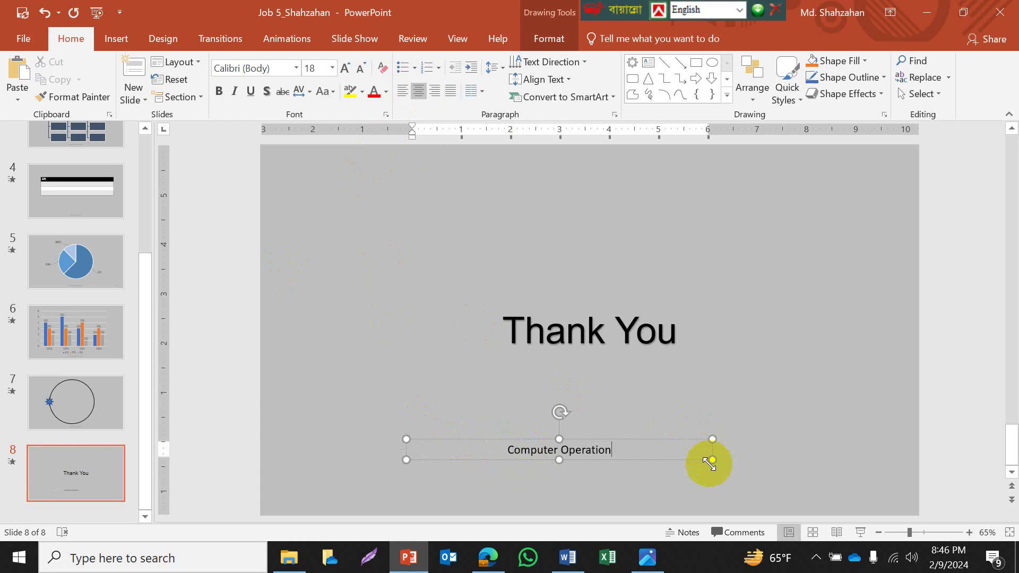
drag(708, 458, 651, 448)
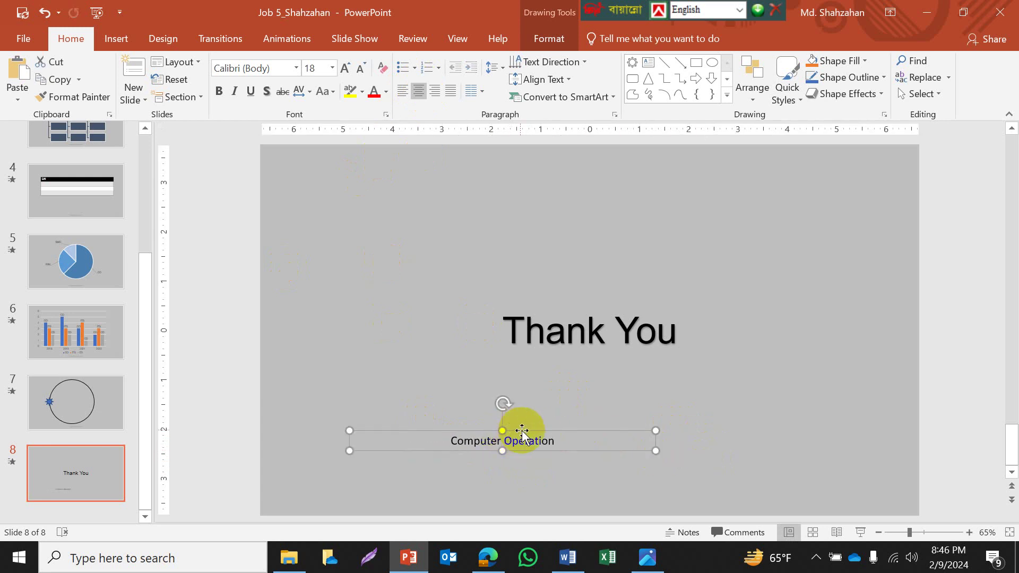
drag(533, 428, 608, 444)
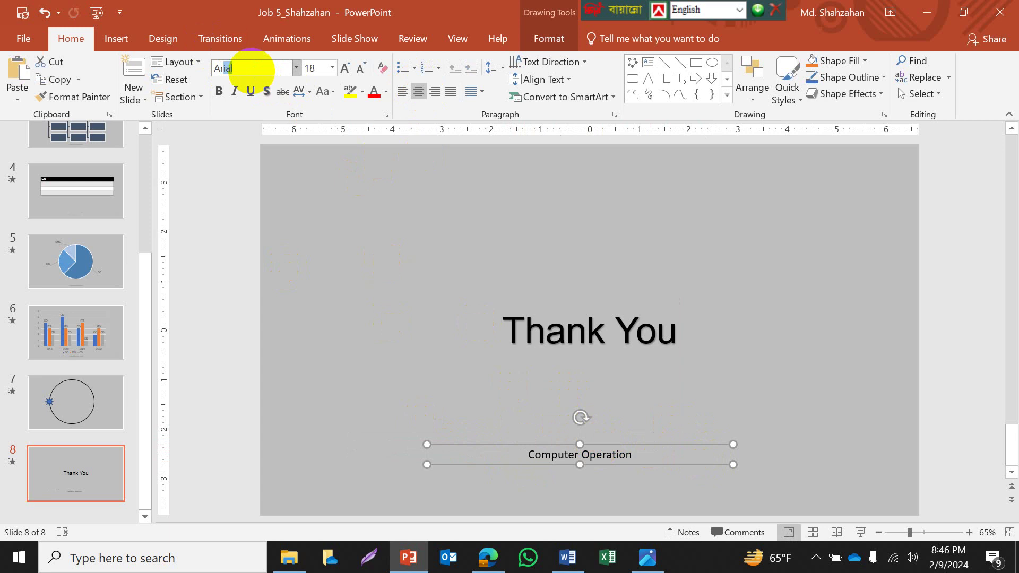
Step: Format the 'Computer Operation' caption in Arial at size 25
click(250, 68)
text(Ar)
key(Tab)
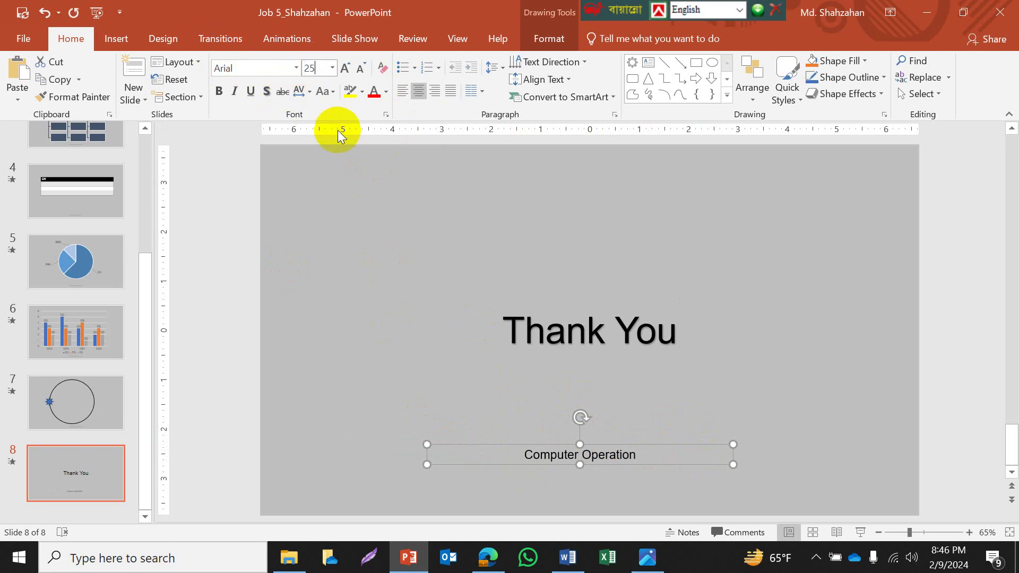
text(25)
key(Return)
click(335, 263)
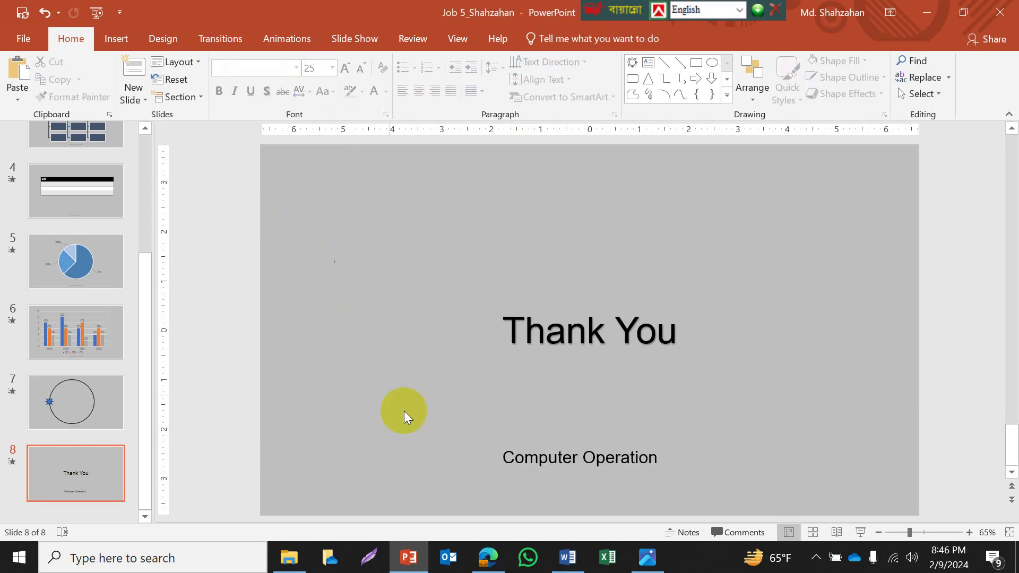
Step: Set the Thank You slide's Dissolve duration to 01.25 and auto-advance after 00:02.00
click(649, 558)
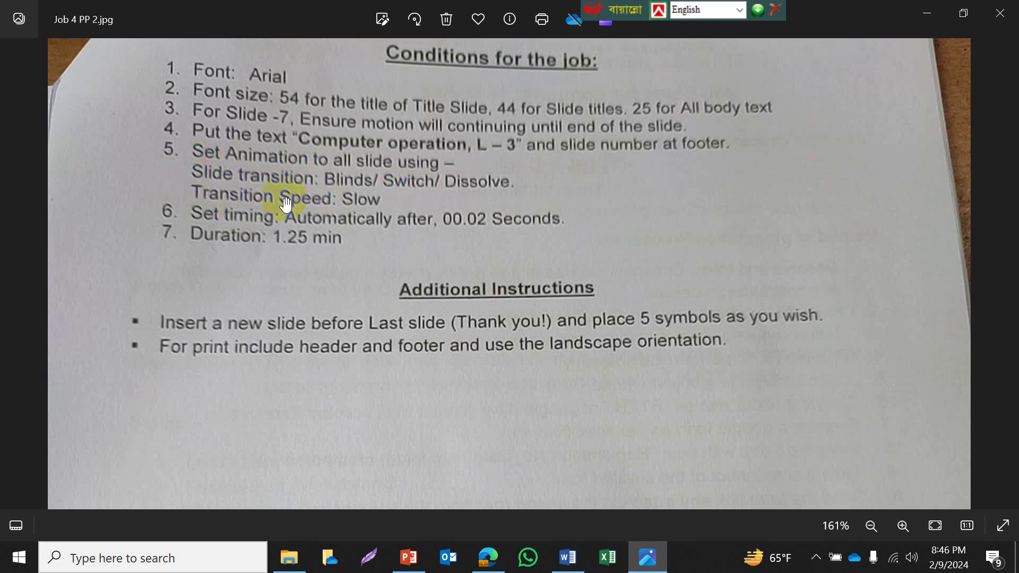
click(409, 557)
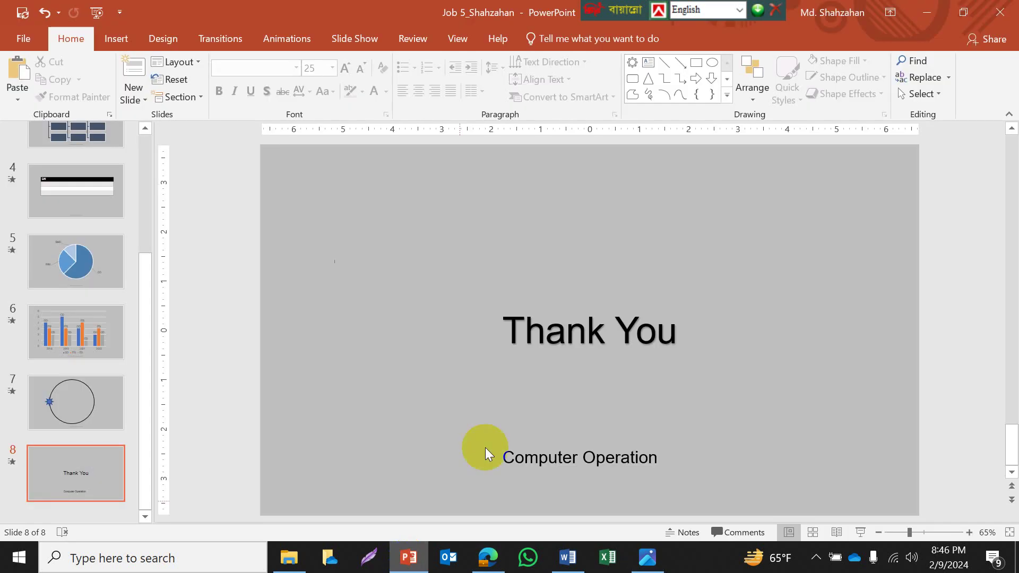
click(247, 47)
click(221, 45)
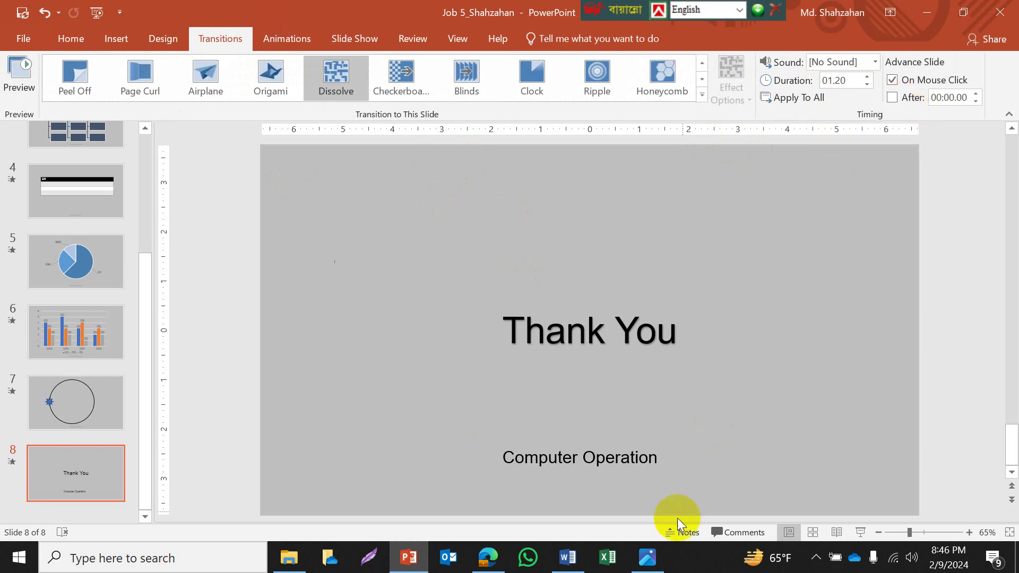
click(648, 558)
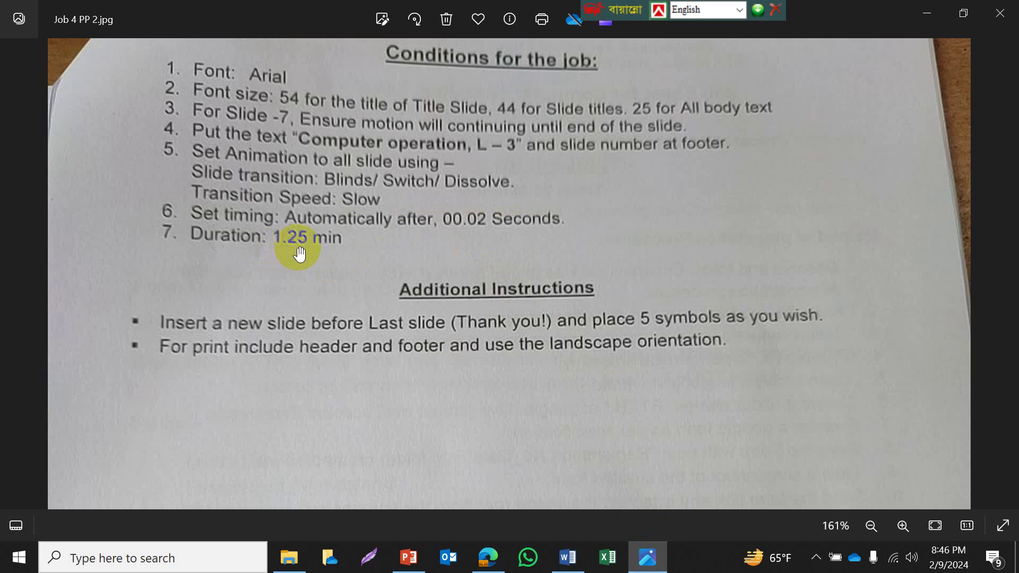
click(413, 566)
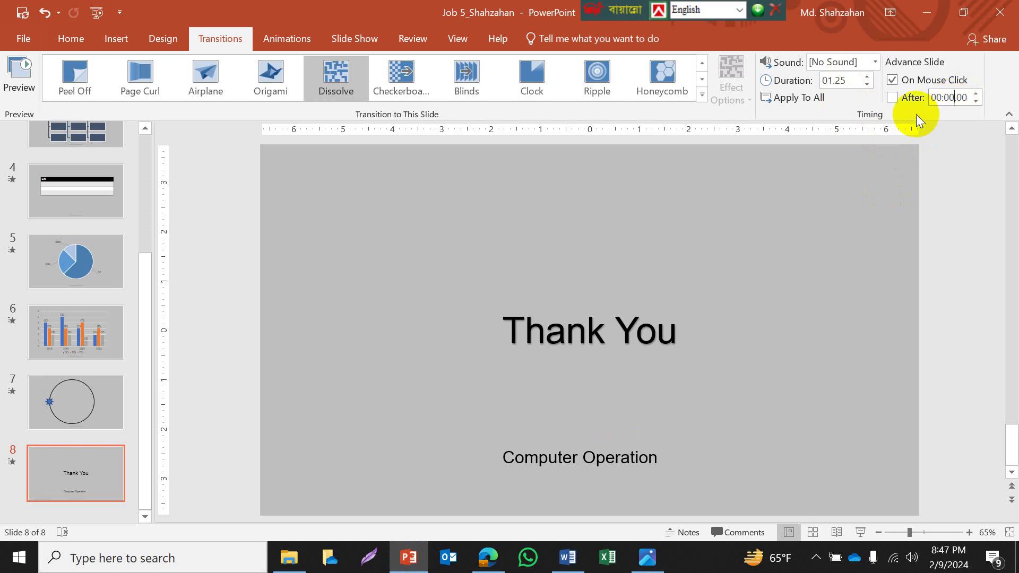
key(BackSpace)
text(2)
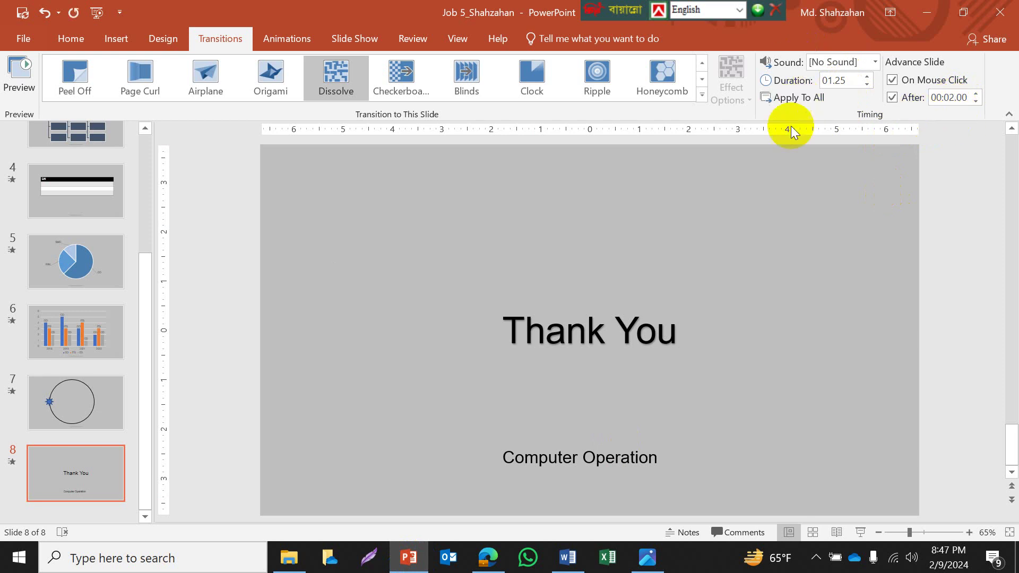
click(649, 556)
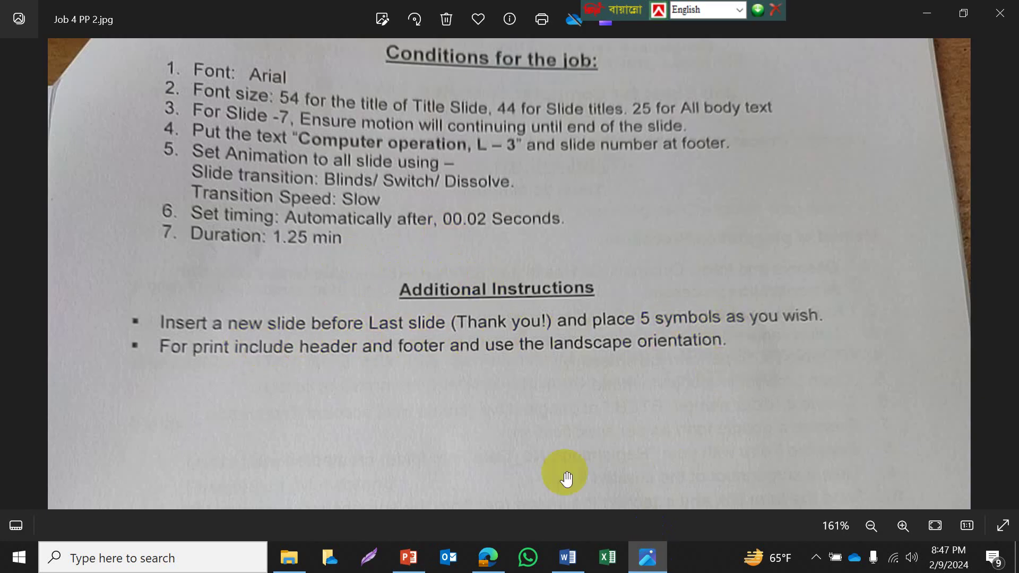
click(410, 558)
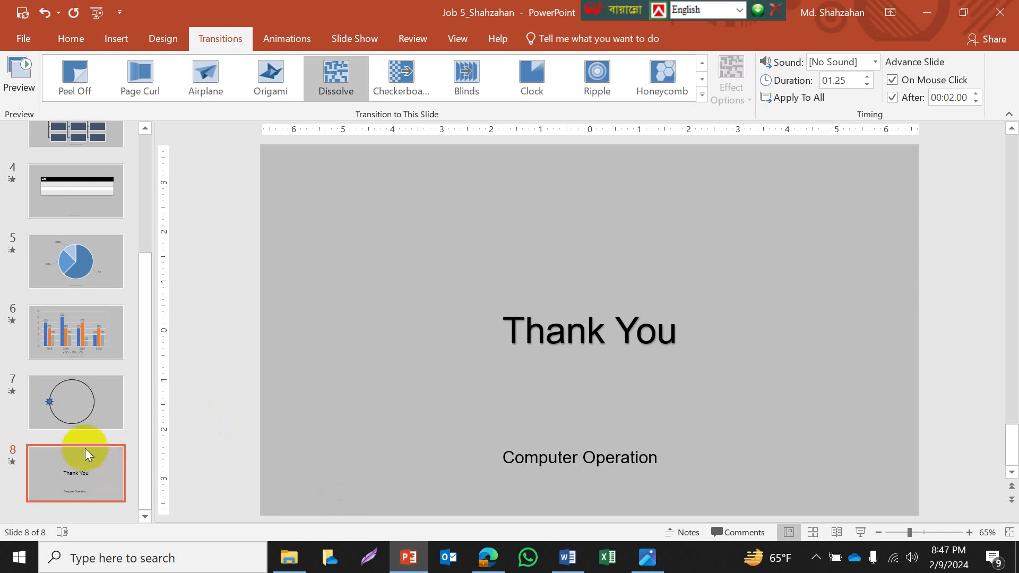
Step: Insert a blank slide before Thank You and draw a large empty text box on it
right_click(84, 438)
click(144, 491)
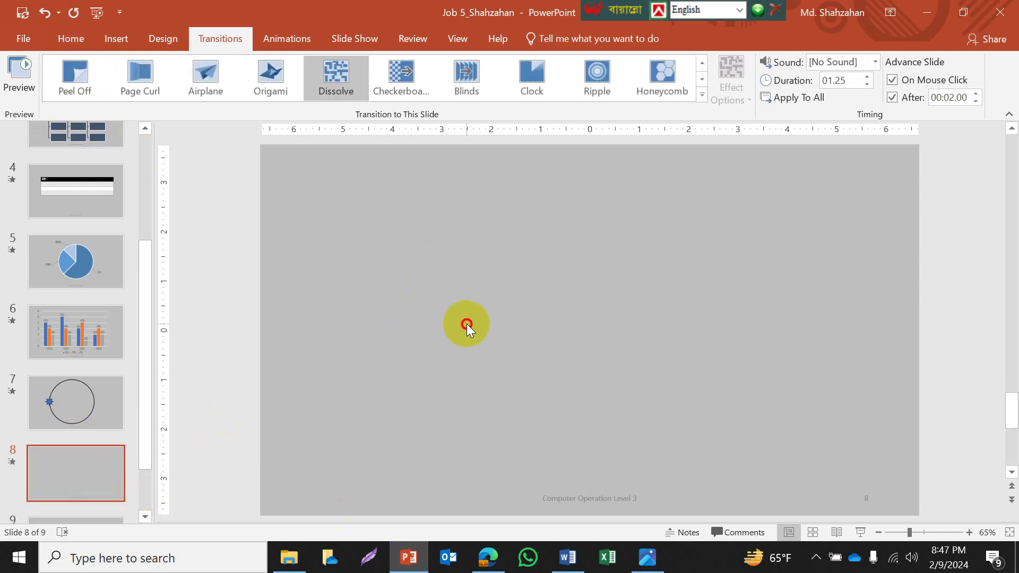
click(119, 38)
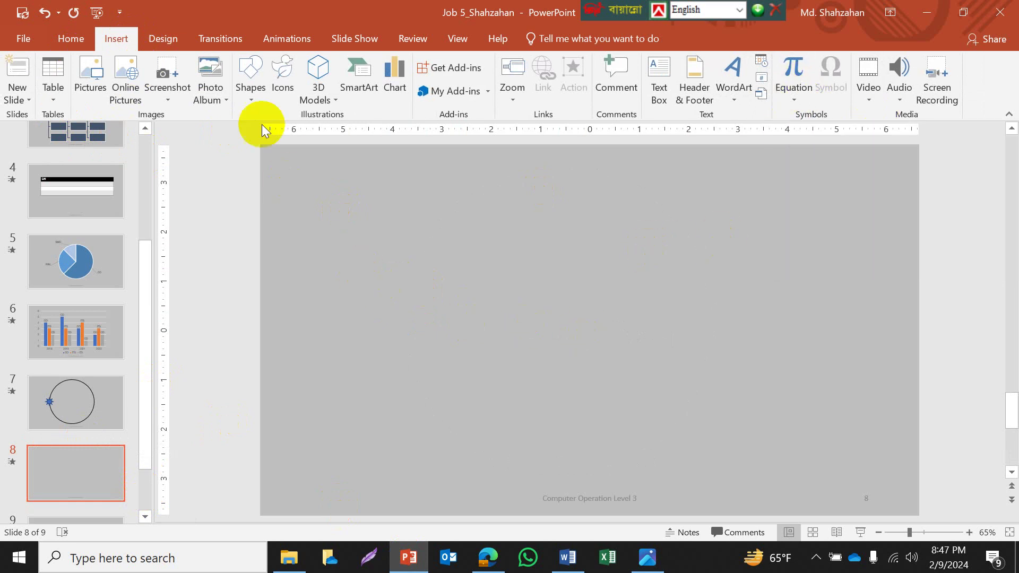
click(254, 103)
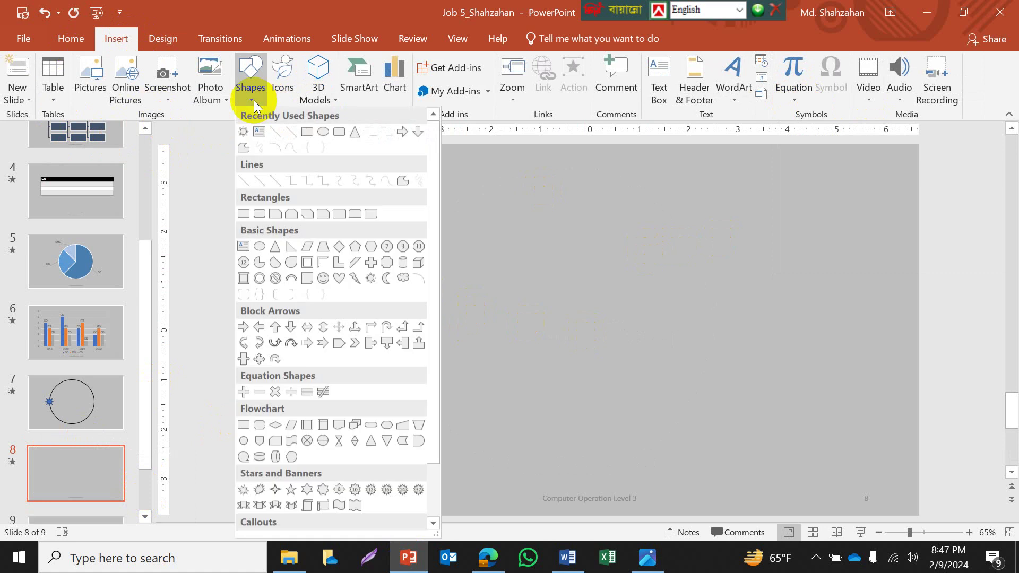
click(260, 132)
mouse_move(353, 218)
mouse_down()
mouse_move(671, 364)
mouse_move(772, 364)
mouse_up()
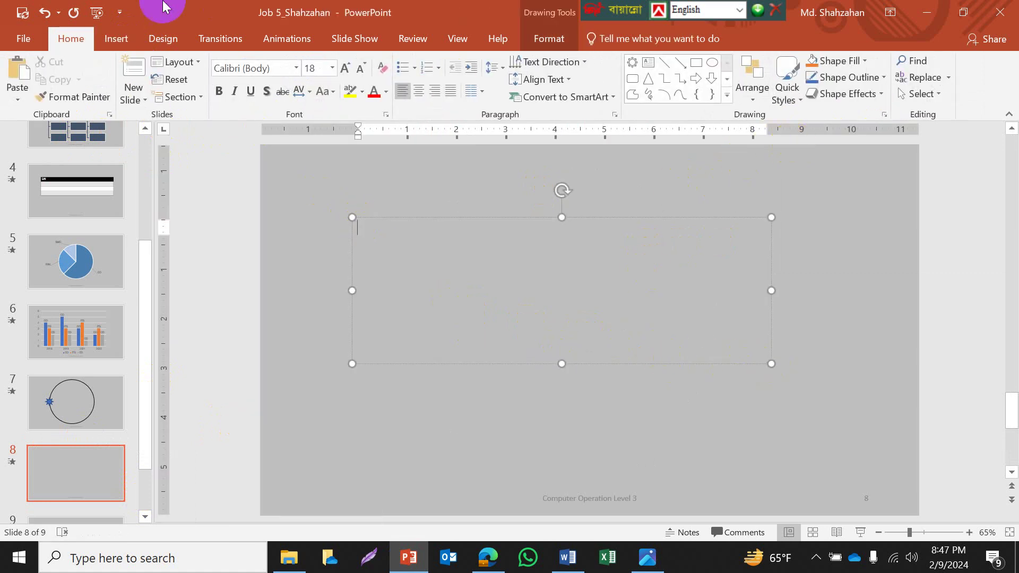
click(120, 38)
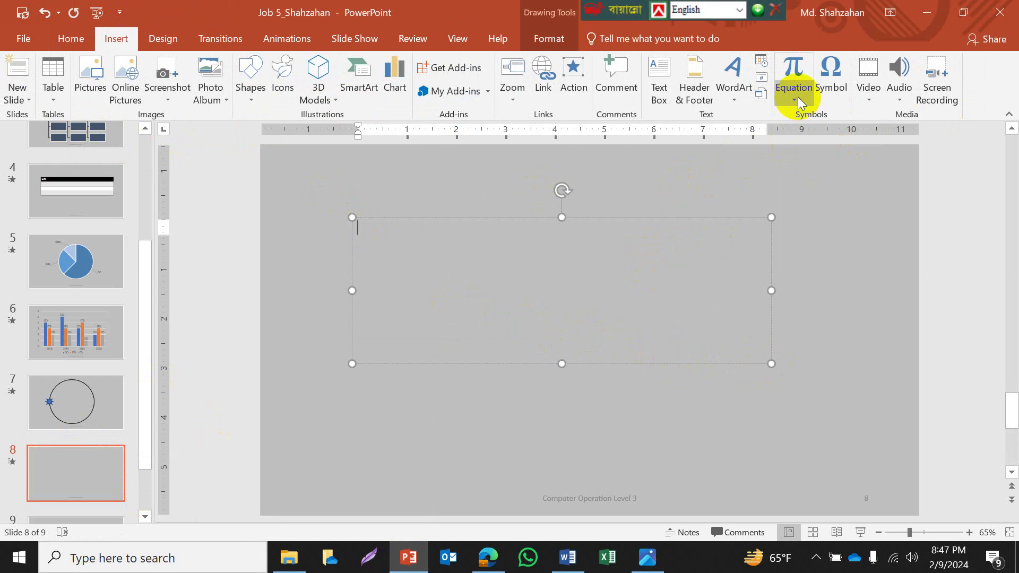
Step: Insert the ©, Arabic ligature, crossed circle and Cyrillic multiocular O symbols into the text box
click(831, 85)
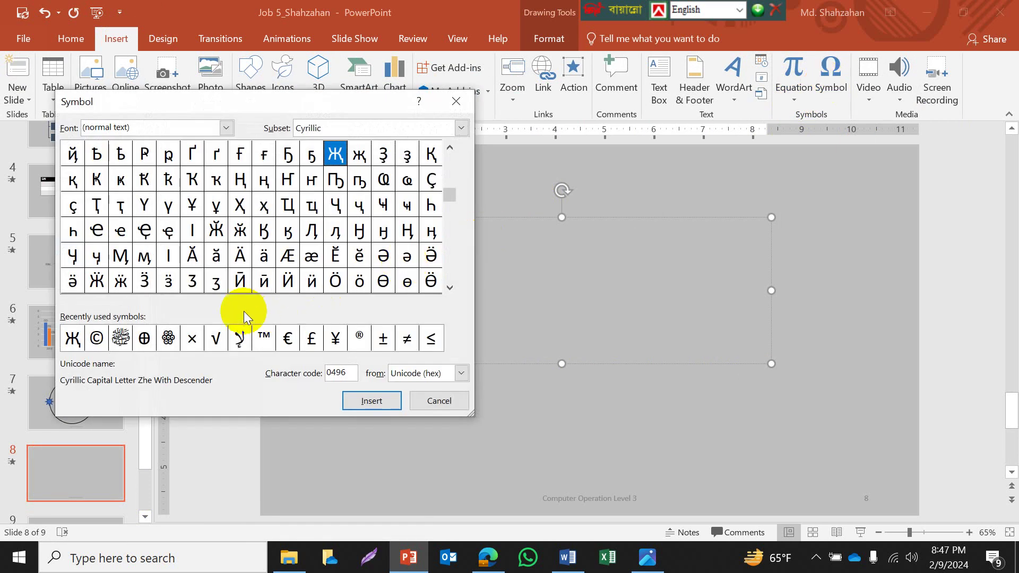
click(97, 338)
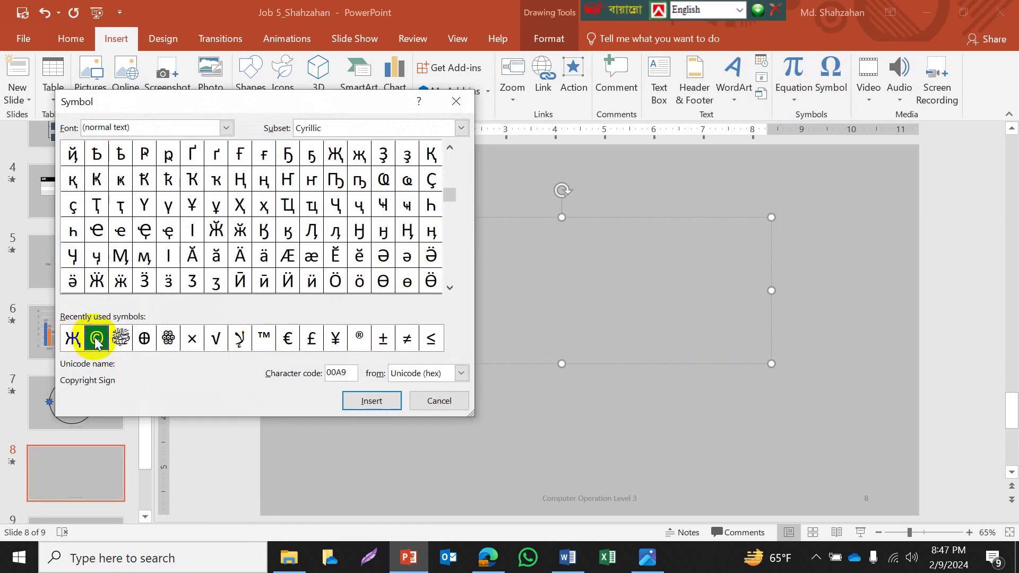
click(365, 401)
click(121, 338)
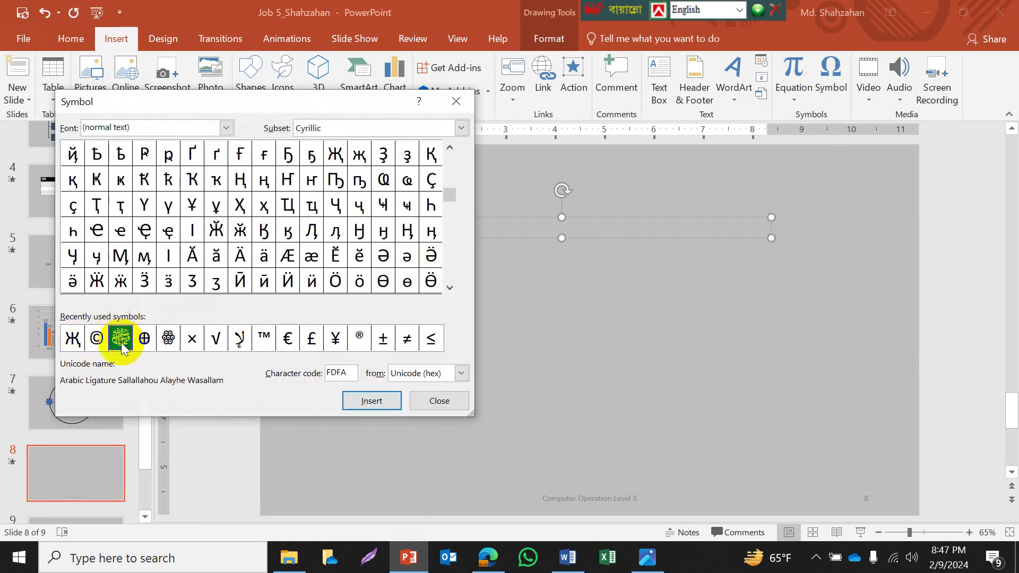
click(372, 402)
click(145, 338)
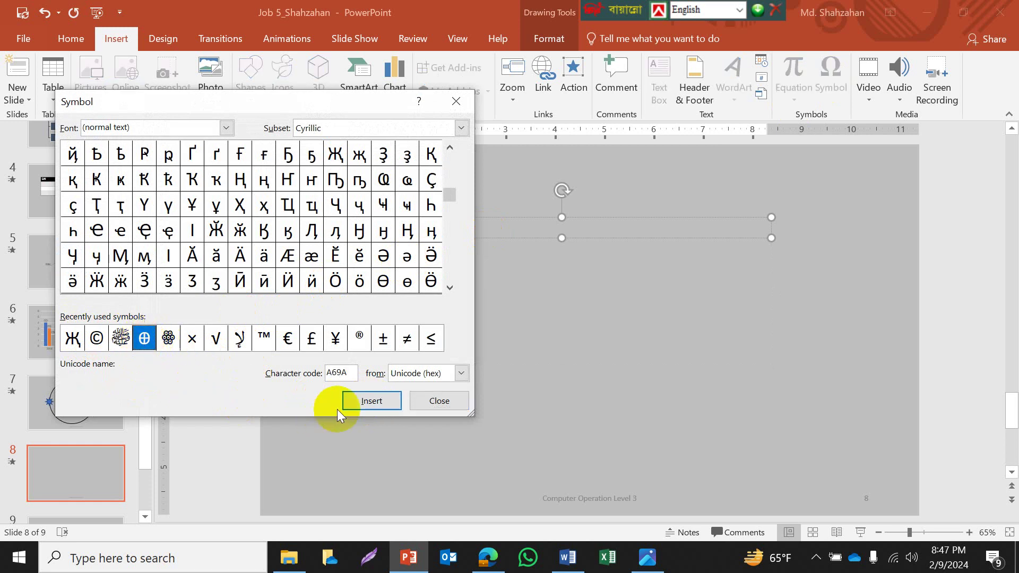
click(367, 404)
click(169, 339)
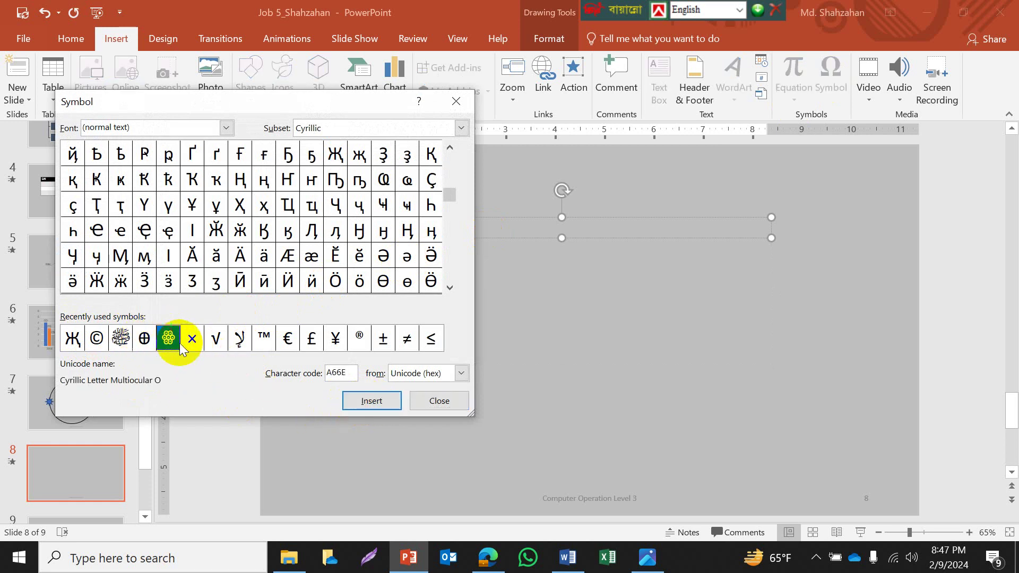
click(367, 402)
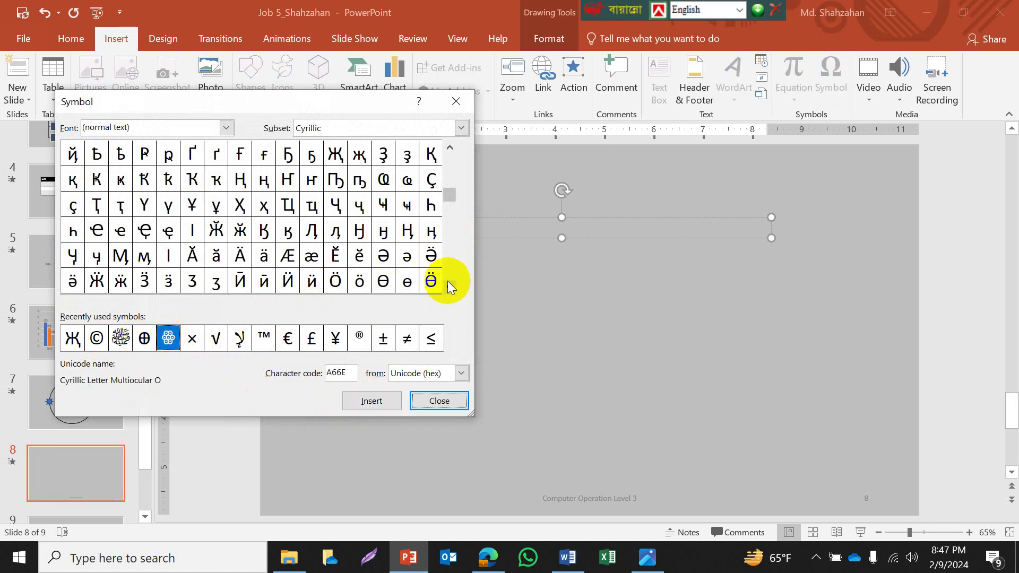
Step: Add the sound recording copyright sign ℗ from Letterlike Symbols and exit text editing
drag(452, 197, 448, 248)
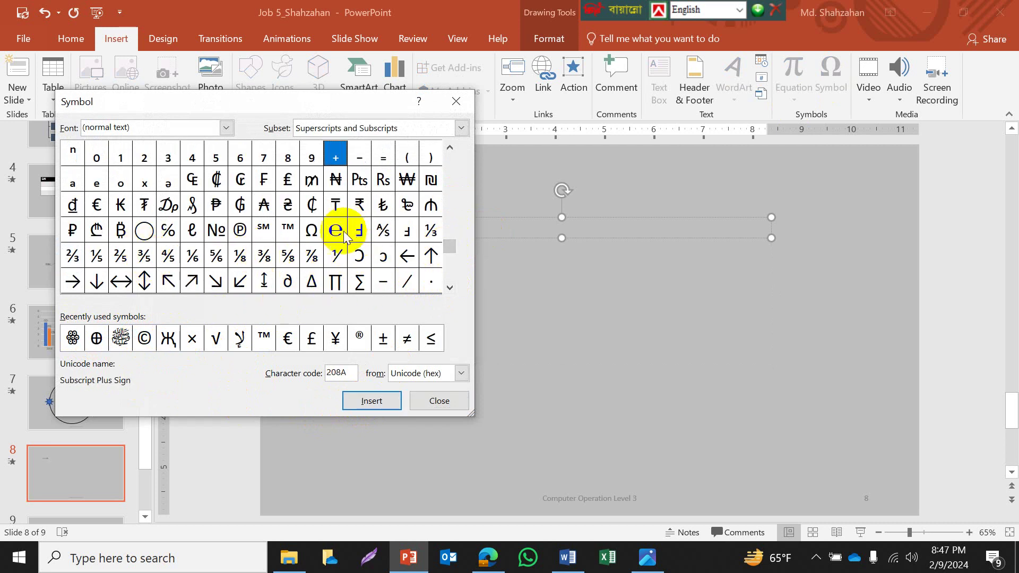
click(240, 230)
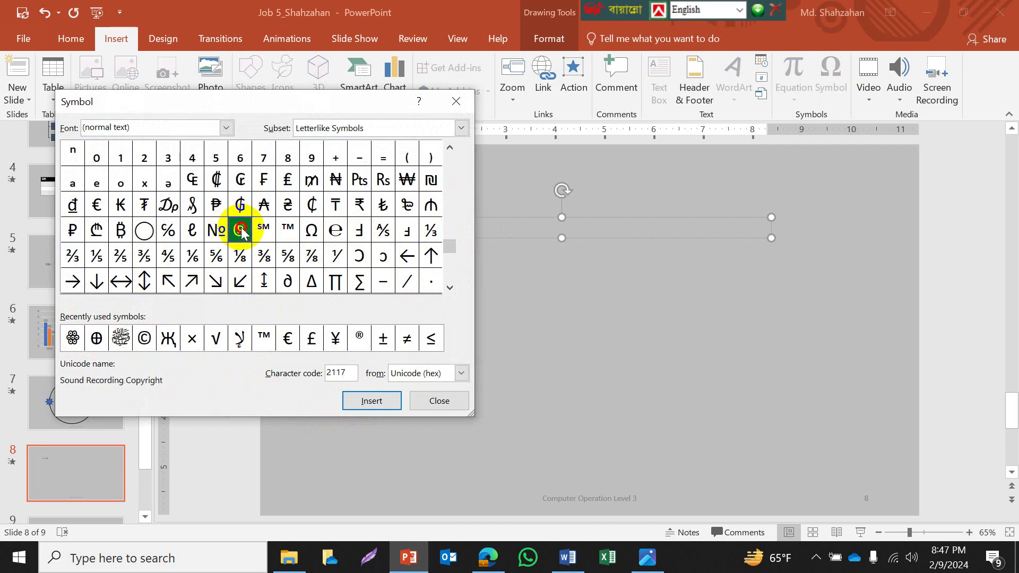
click(374, 402)
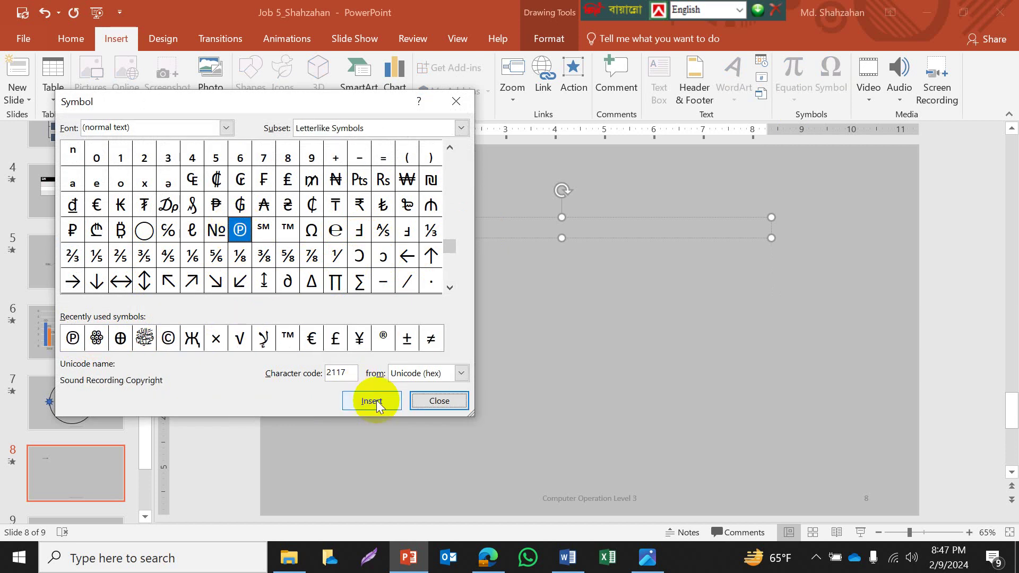
click(438, 401)
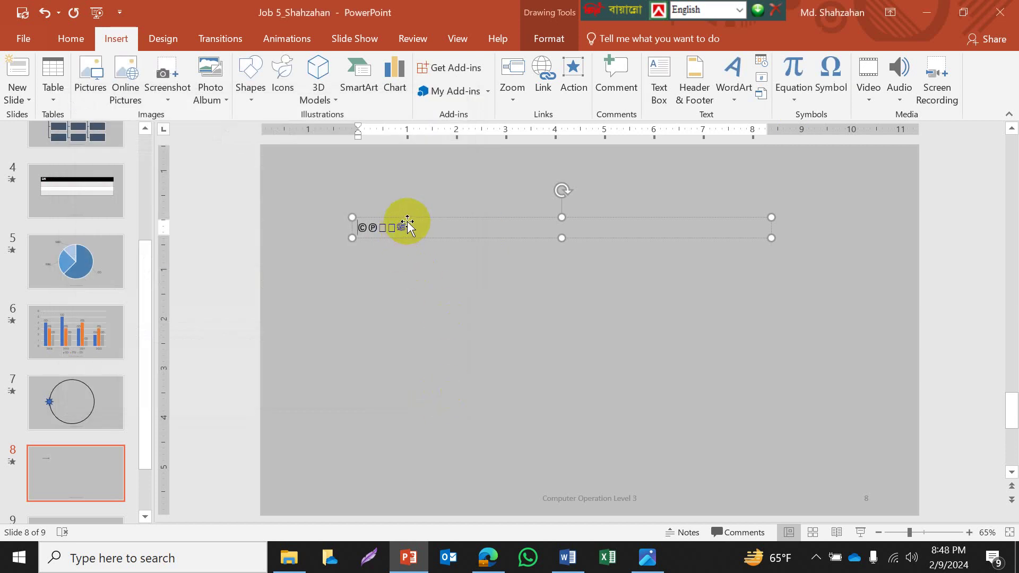
click(438, 218)
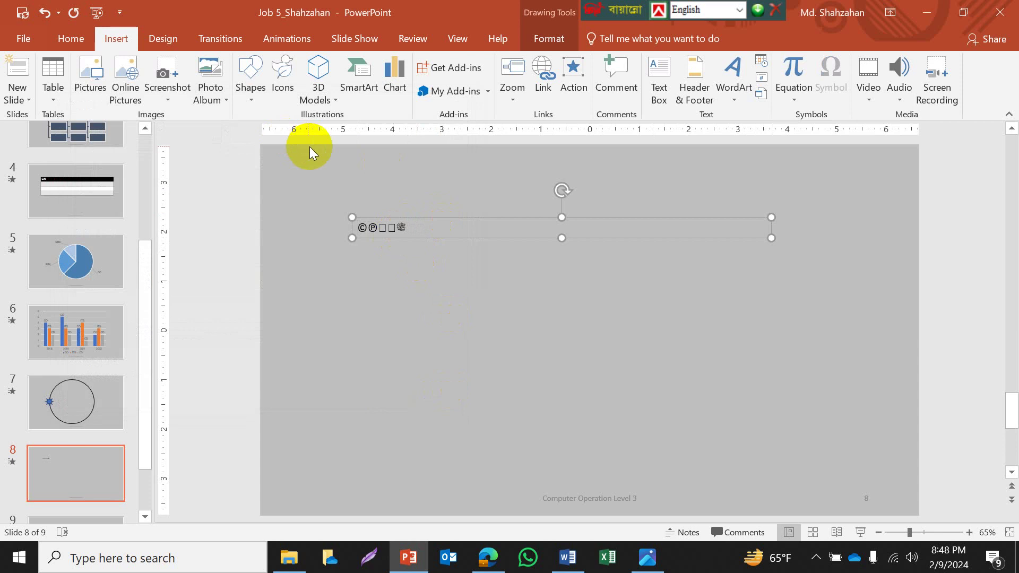
Step: Enlarge the symbols to size 44, centre them, narrow the box and move it to slide centre
click(73, 41)
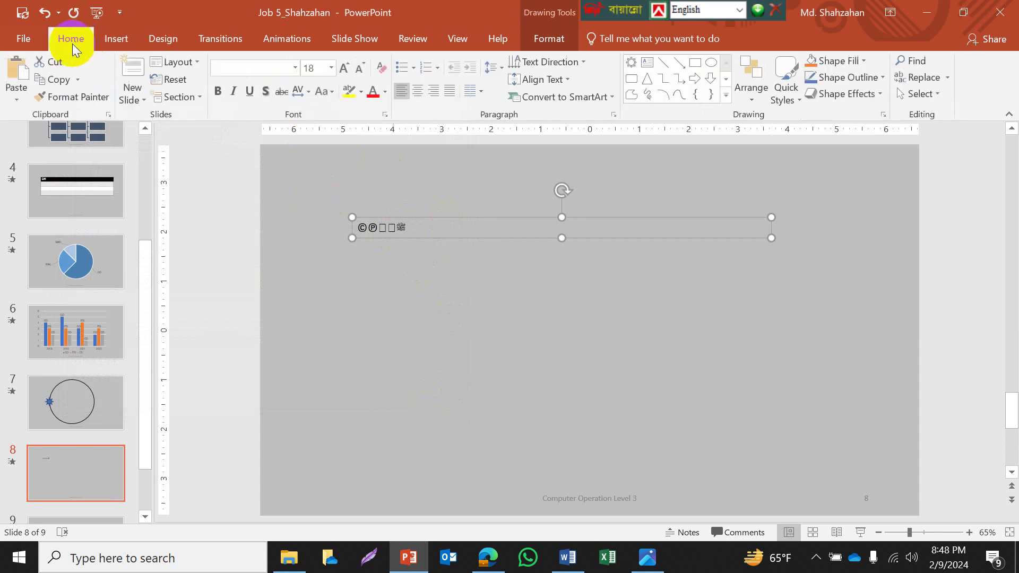
click(347, 72)
click(346, 71)
click(345, 72)
click(345, 72)
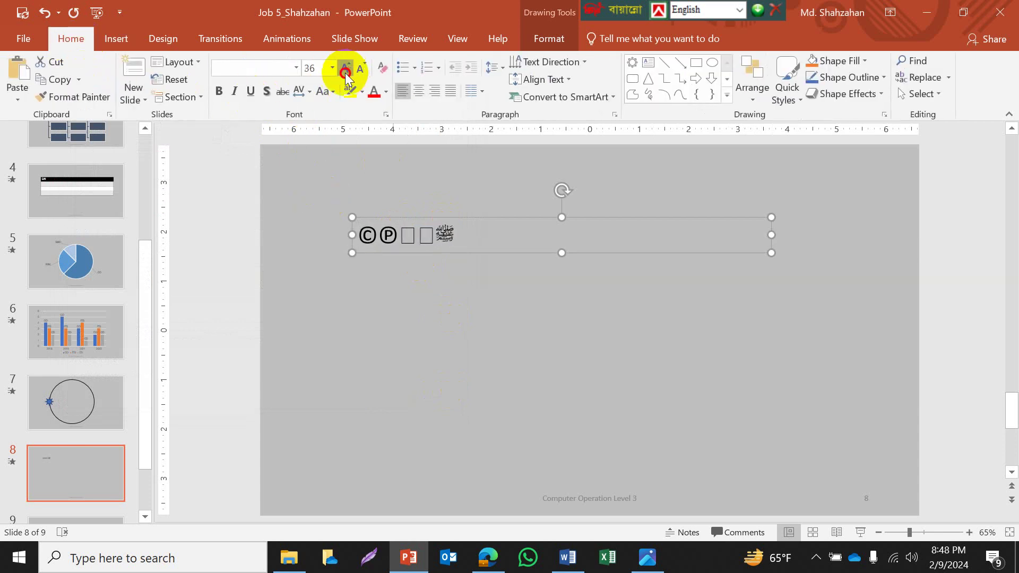
click(345, 73)
click(345, 72)
click(345, 72)
click(419, 90)
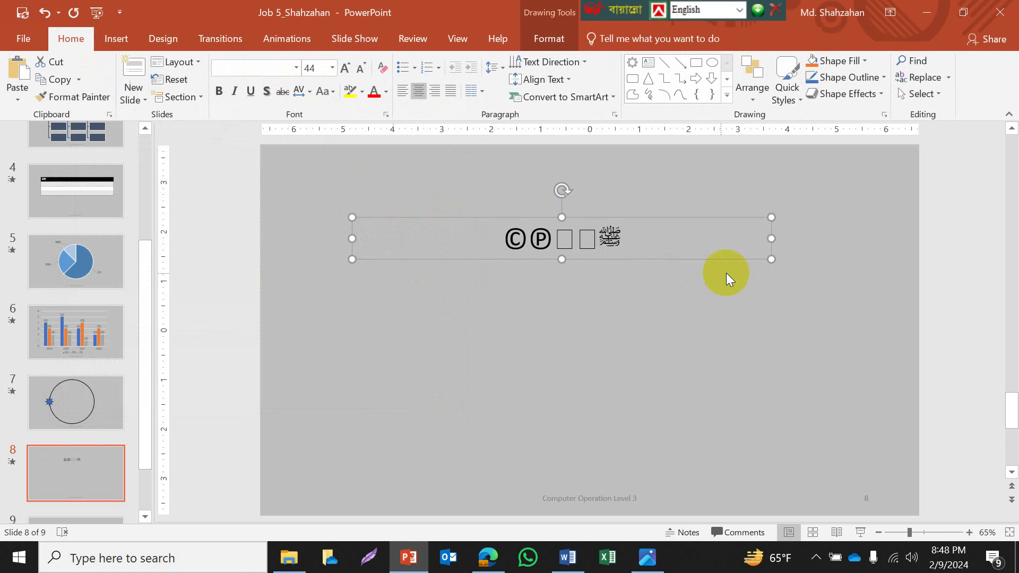
drag(770, 241, 613, 238)
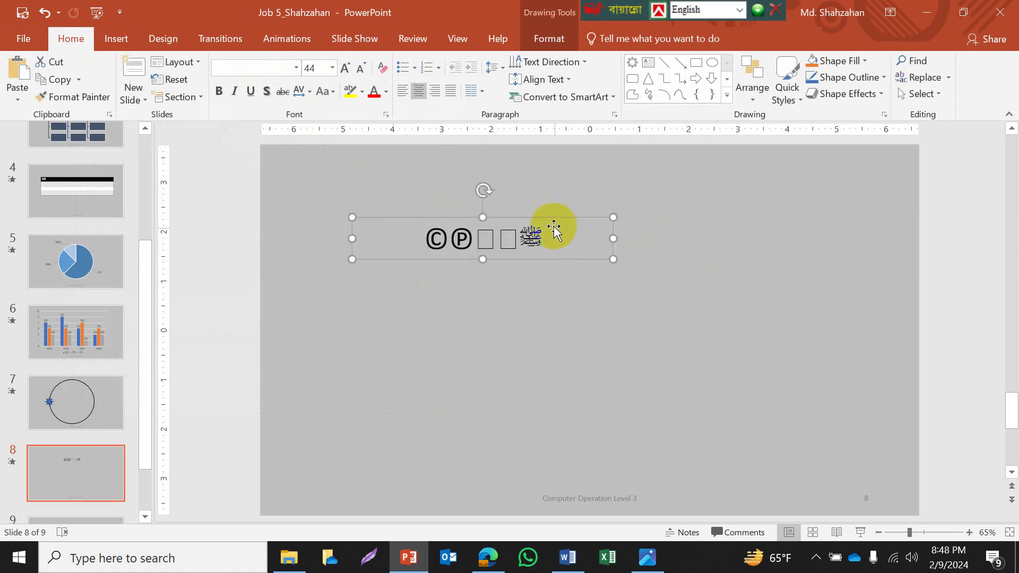
drag(552, 218, 657, 320)
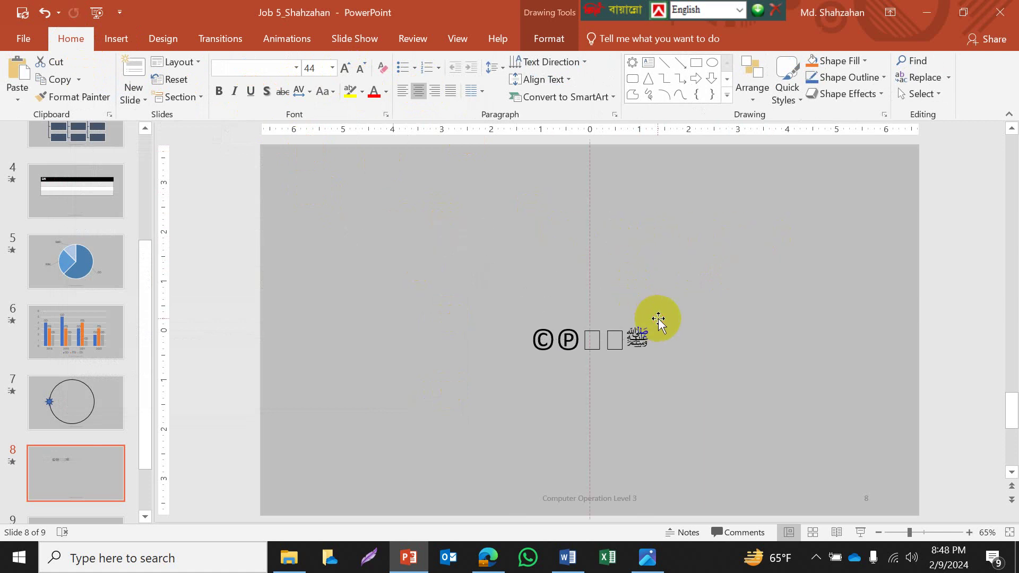
click(480, 252)
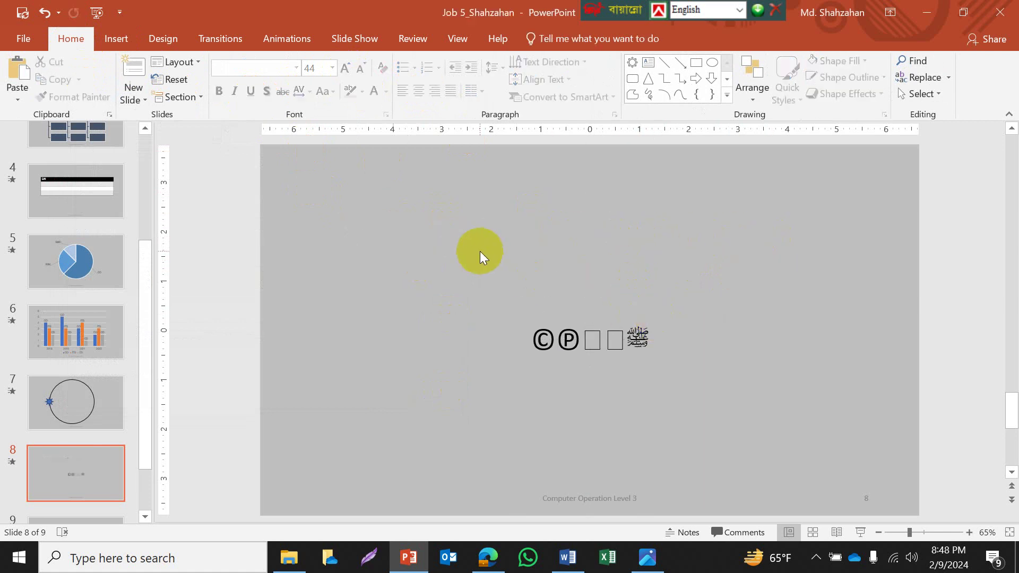
click(647, 557)
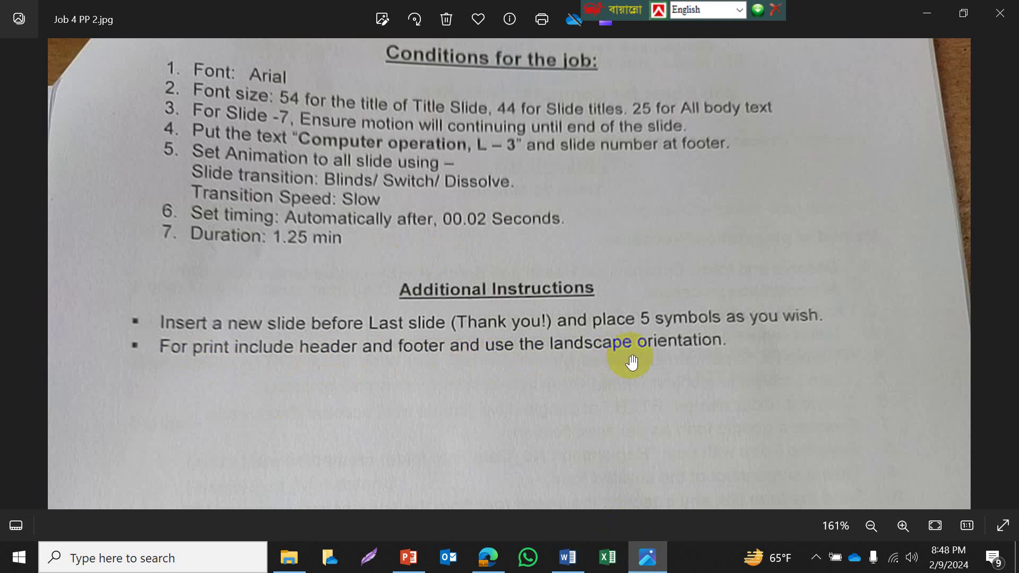
click(408, 557)
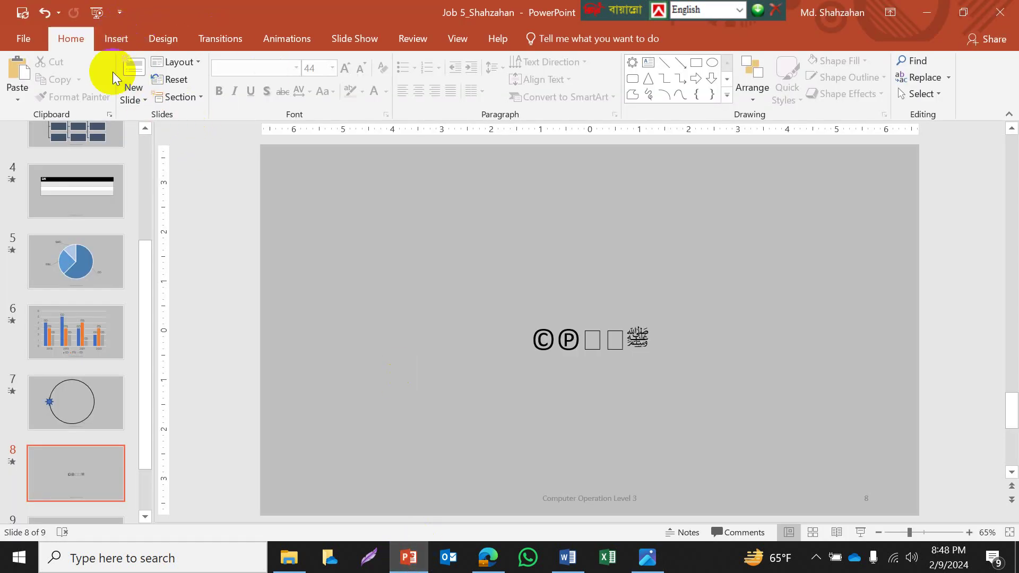
click(168, 32)
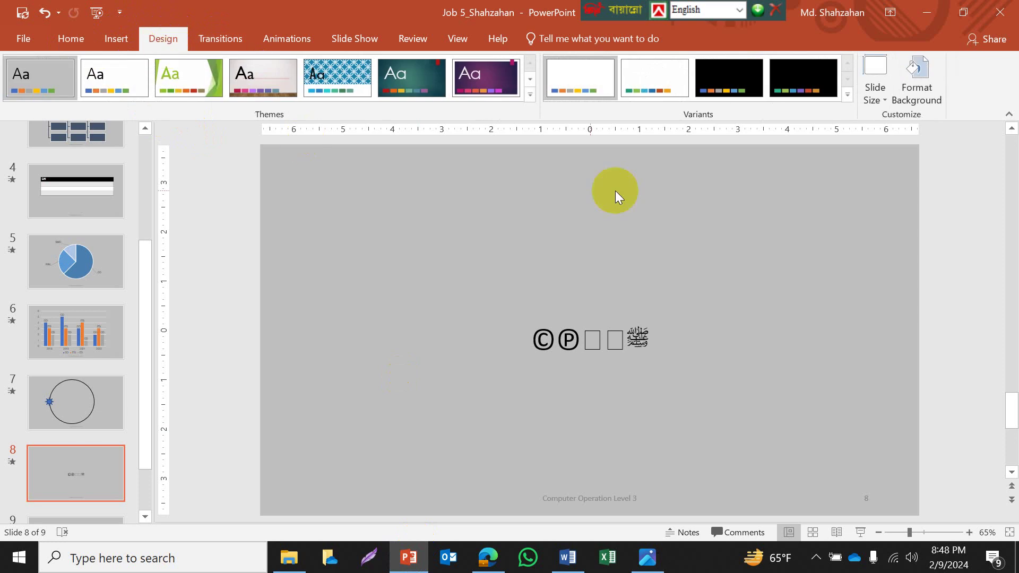
click(112, 40)
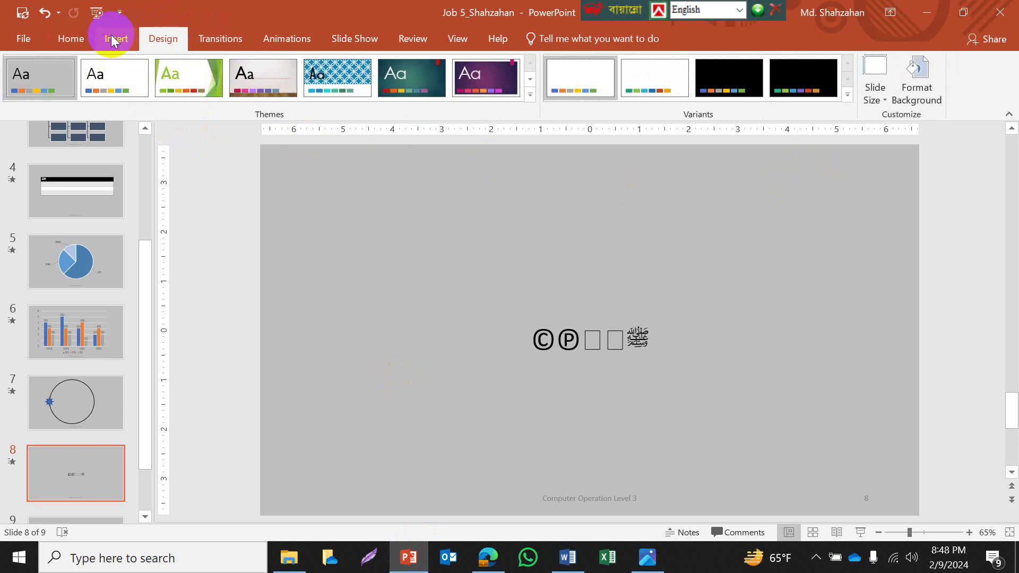
click(71, 42)
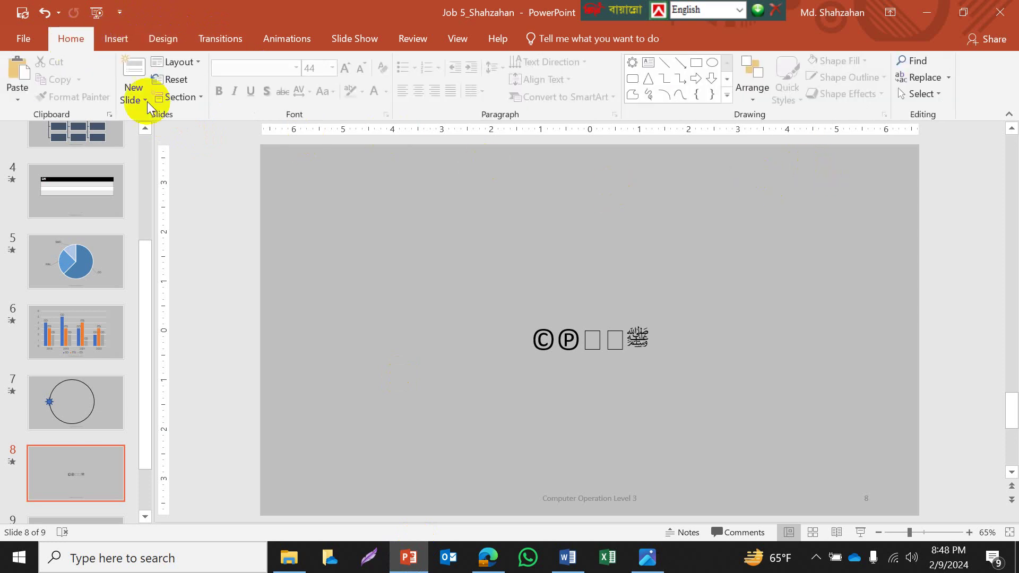
key(ctrl+p)
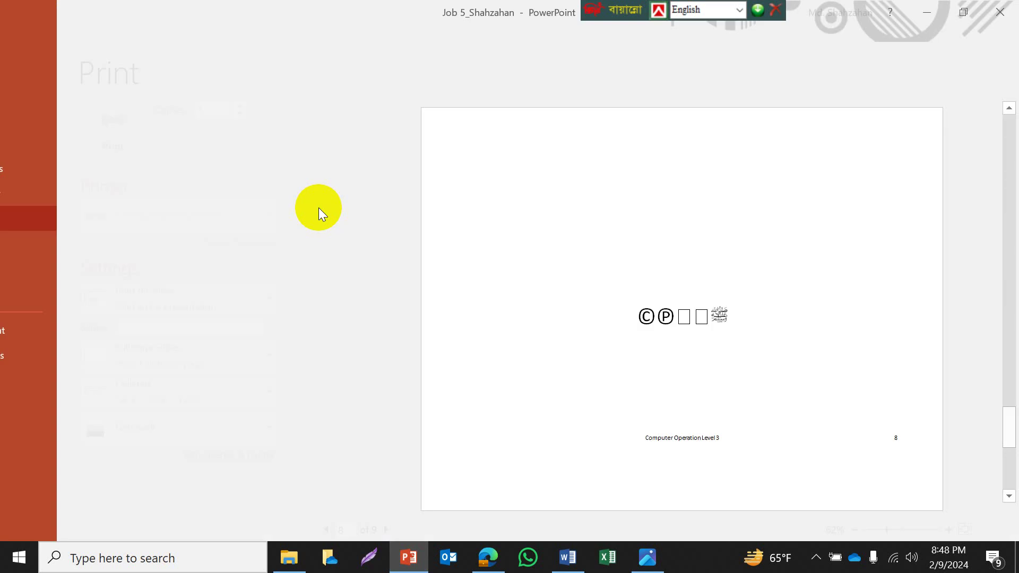
click(278, 245)
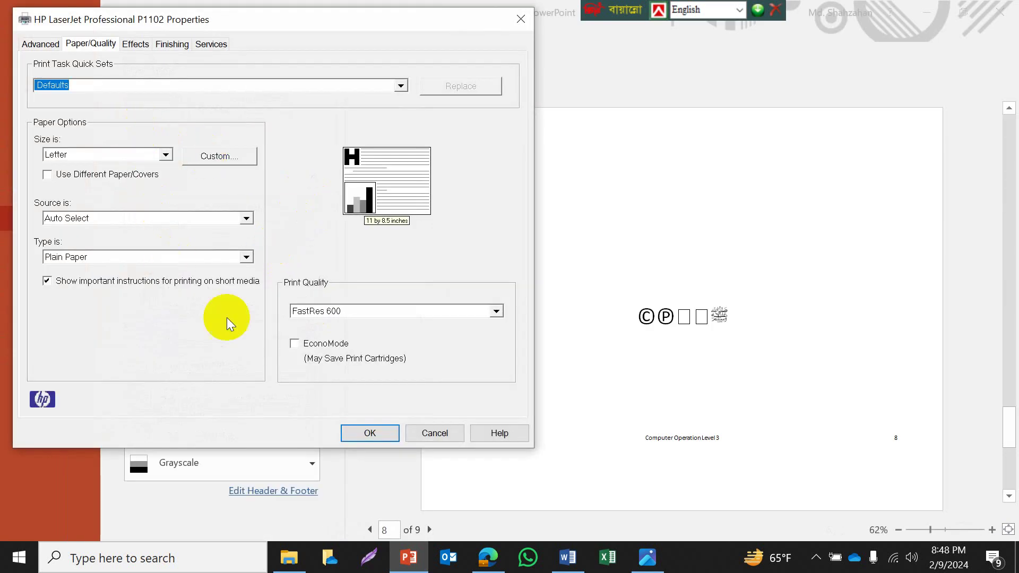
click(418, 431)
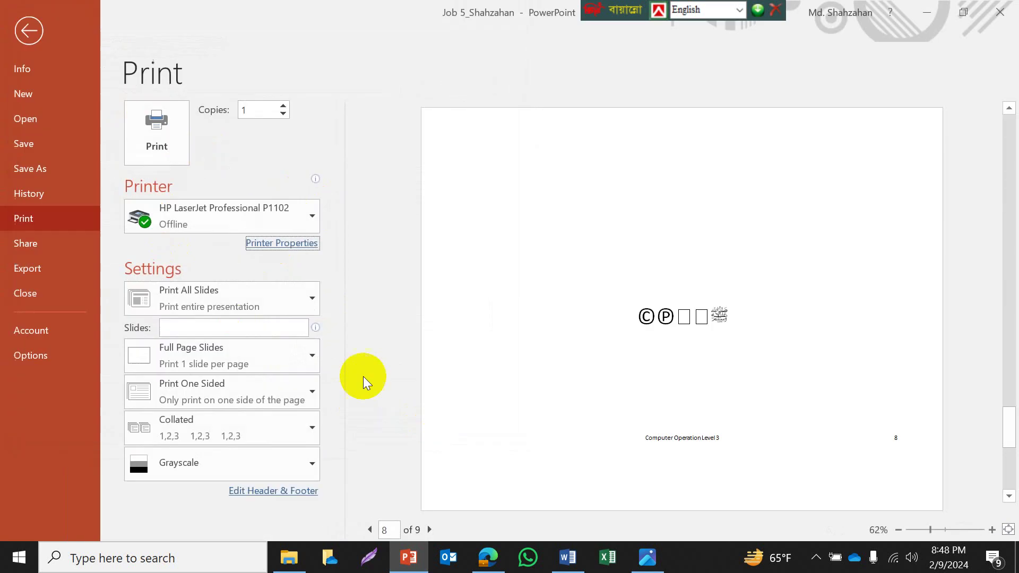
click(275, 220)
click(276, 221)
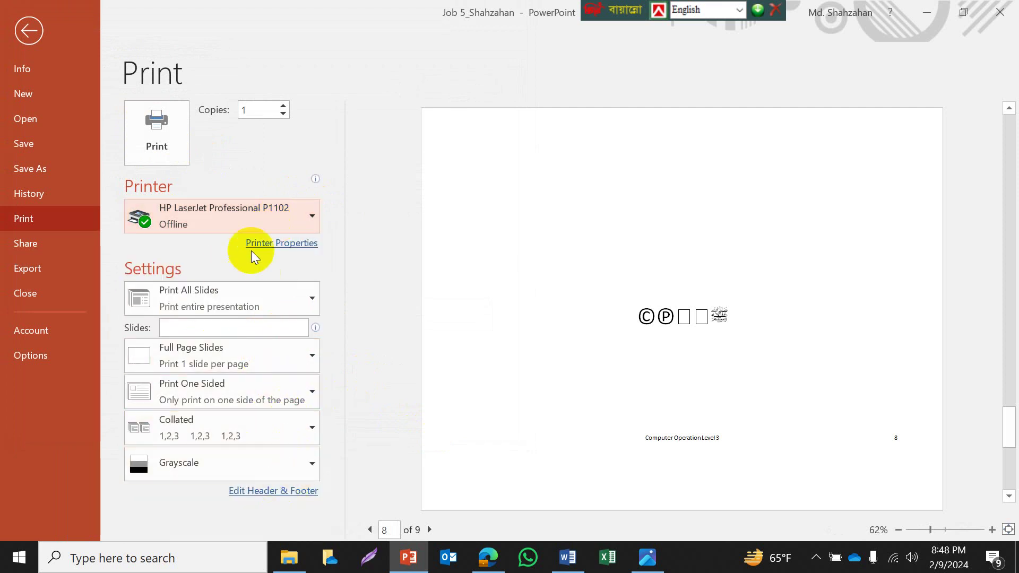
click(282, 243)
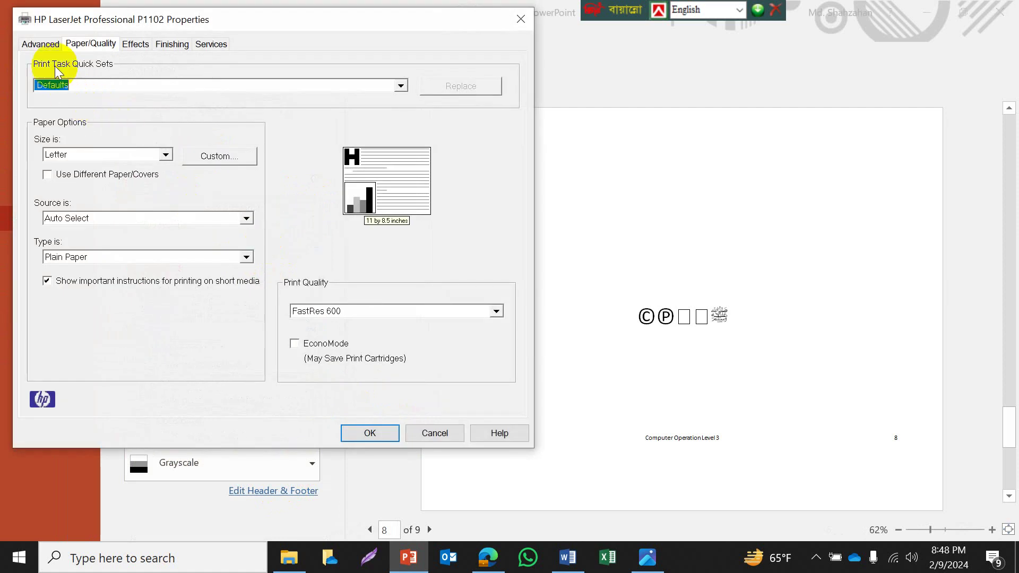
click(38, 47)
click(85, 45)
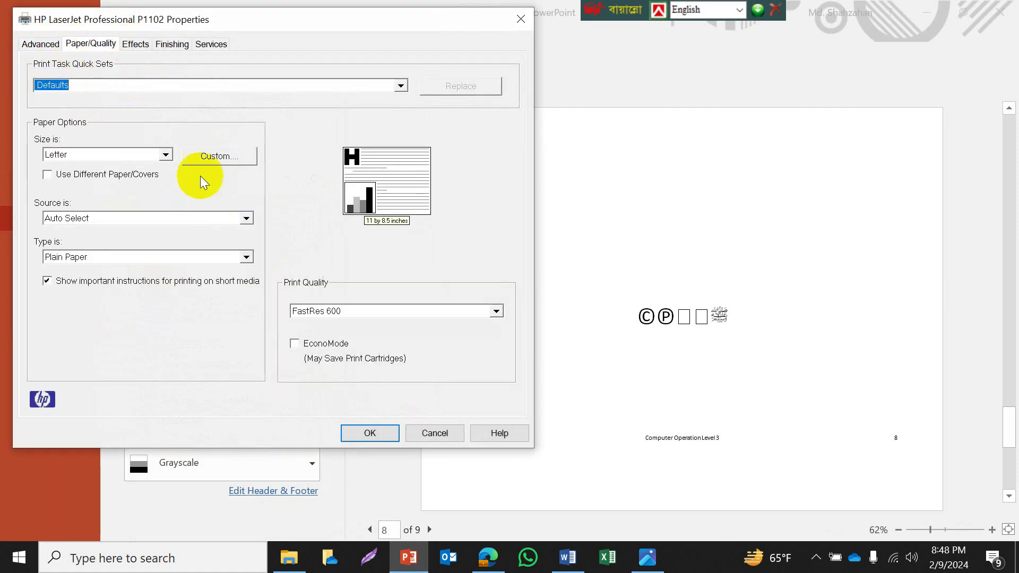
click(205, 156)
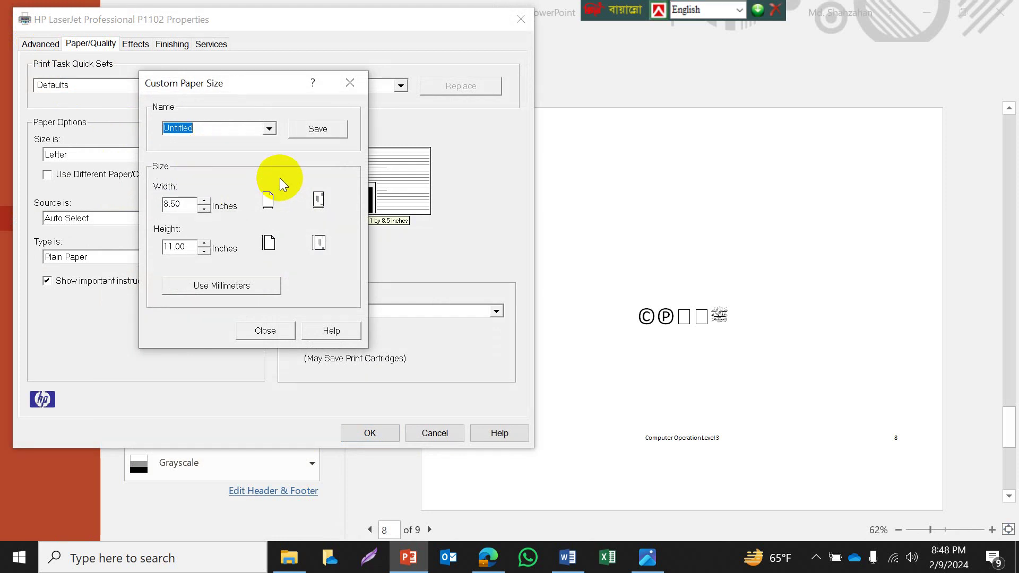
click(265, 332)
click(520, 19)
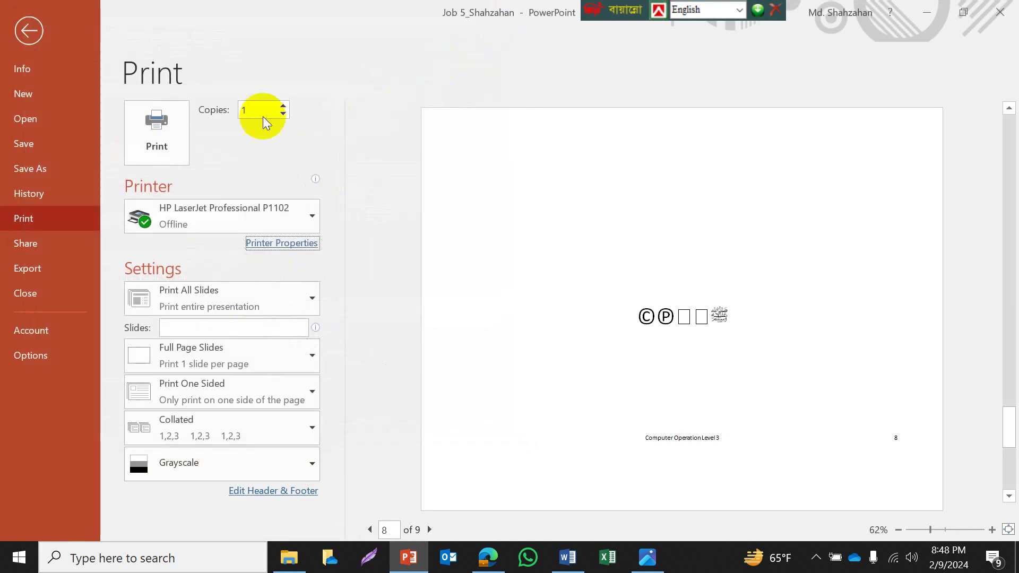
click(29, 30)
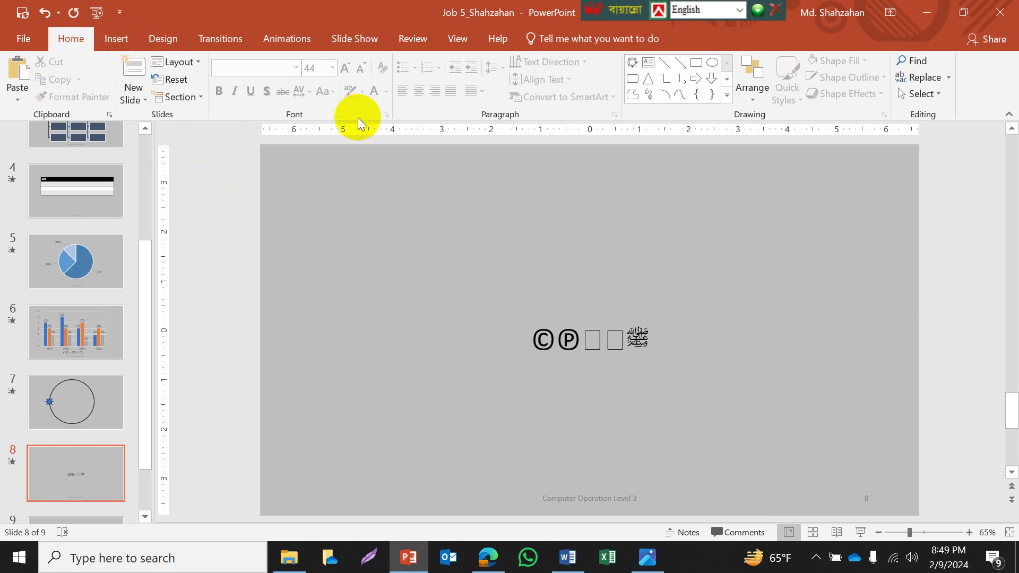
Step: Go to the title slide and select the 'NTVQF Courses under BTEB' title
click(65, 343)
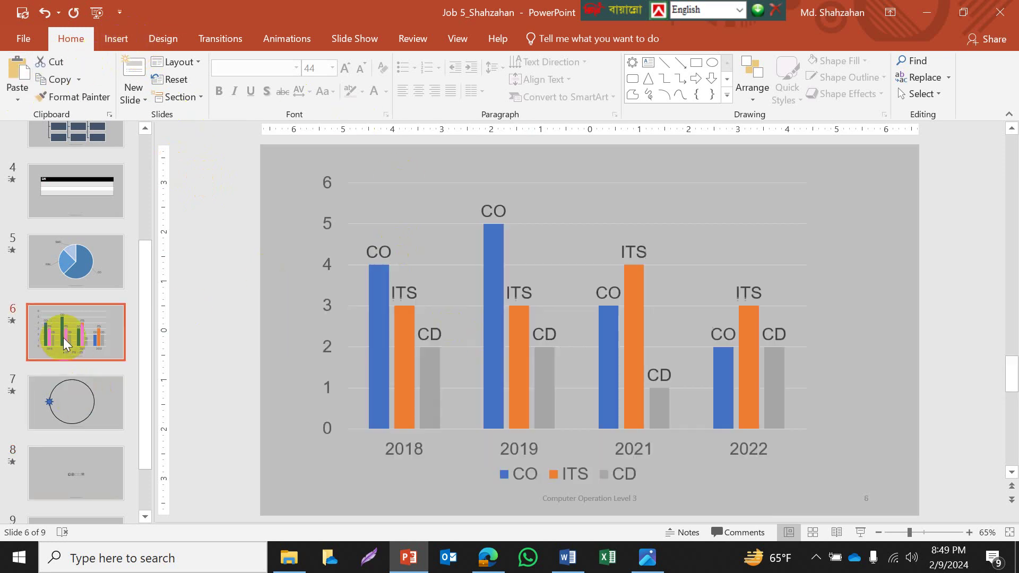
drag(145, 288, 150, 129)
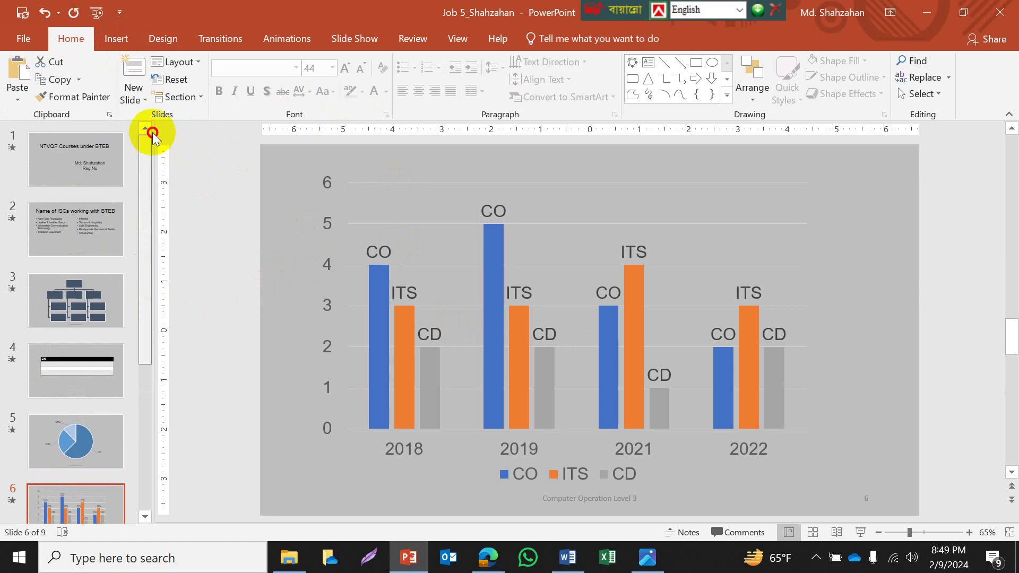
click(57, 151)
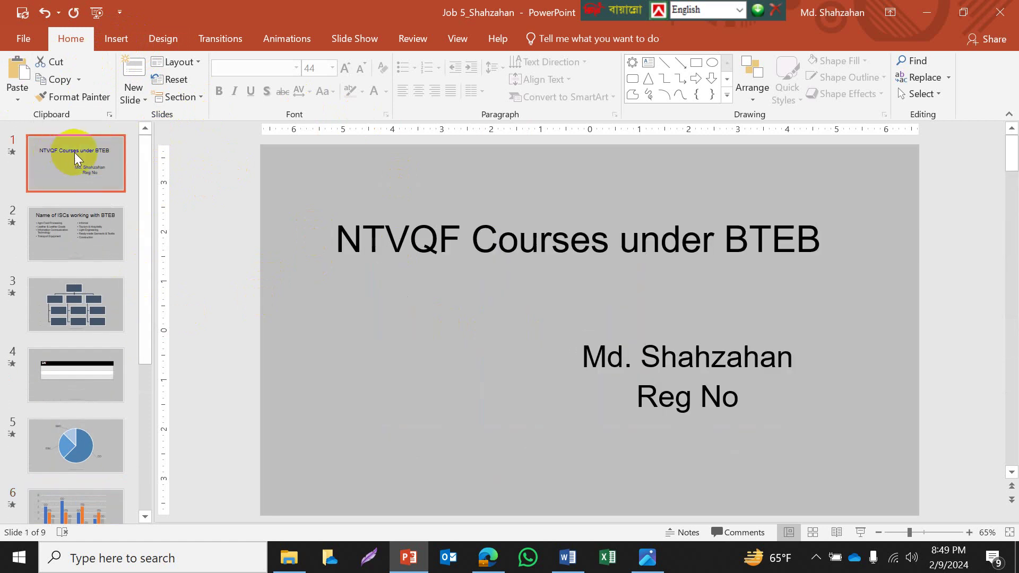
click(518, 246)
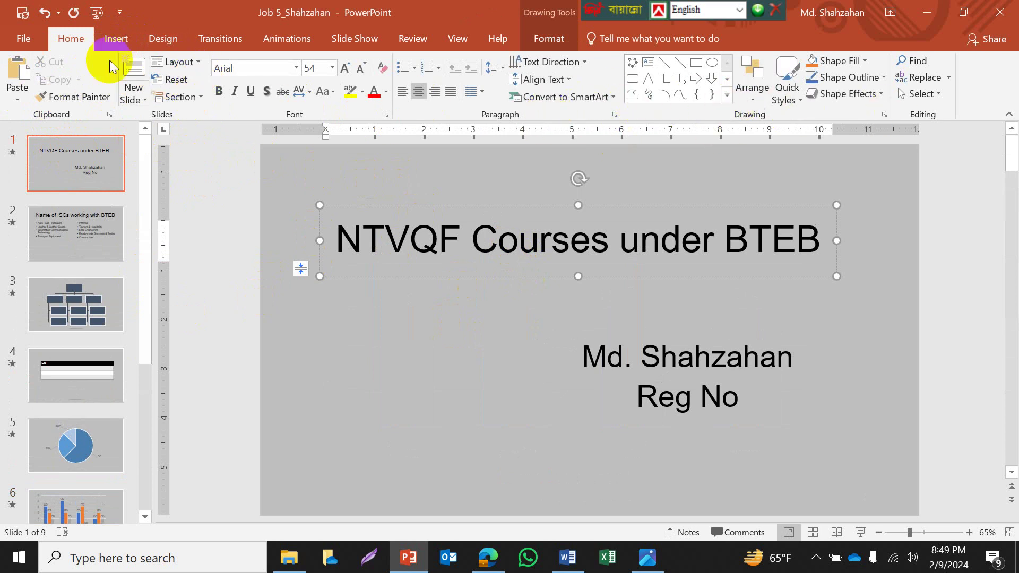
Step: Review the Design tab's Slide Size choices without changing anything, then show the Transitions options
click(116, 39)
click(160, 37)
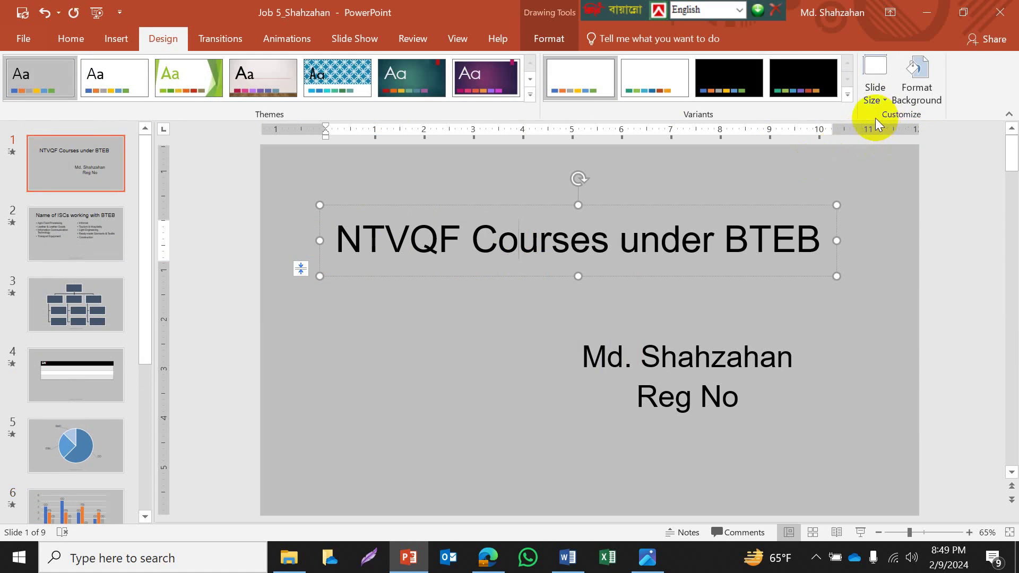
click(877, 99)
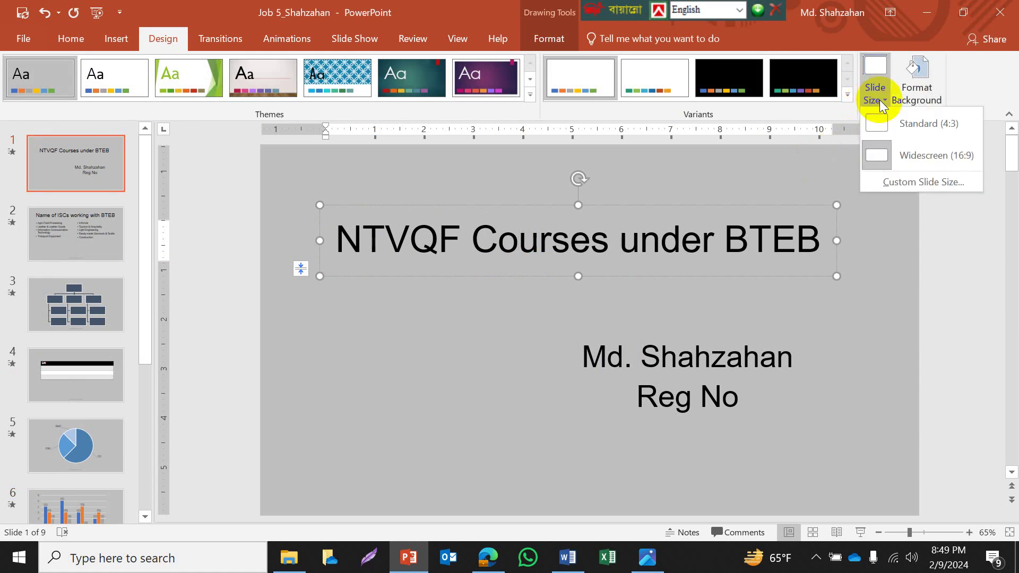
click(874, 95)
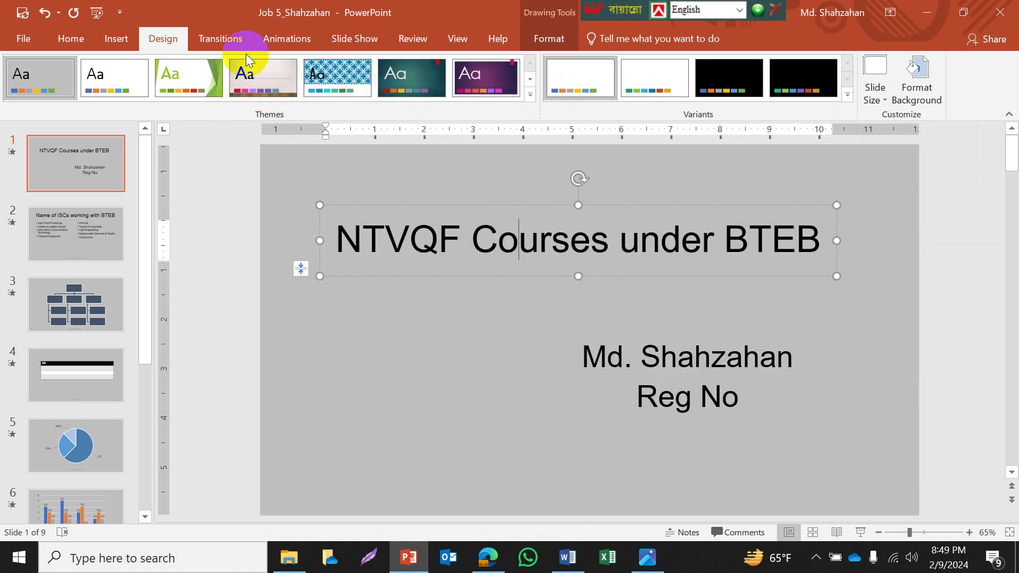
click(219, 39)
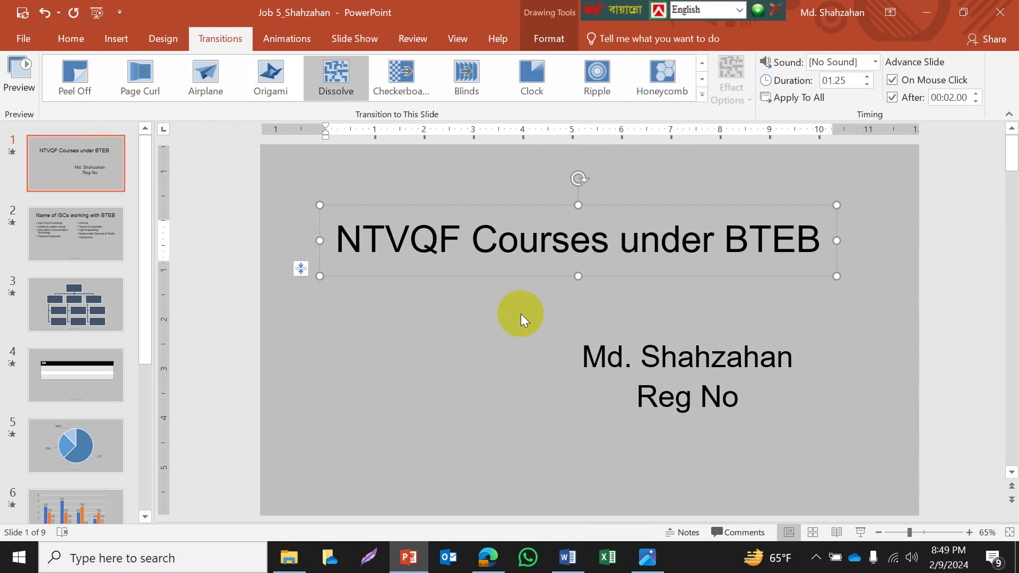
key(ctrl+p)
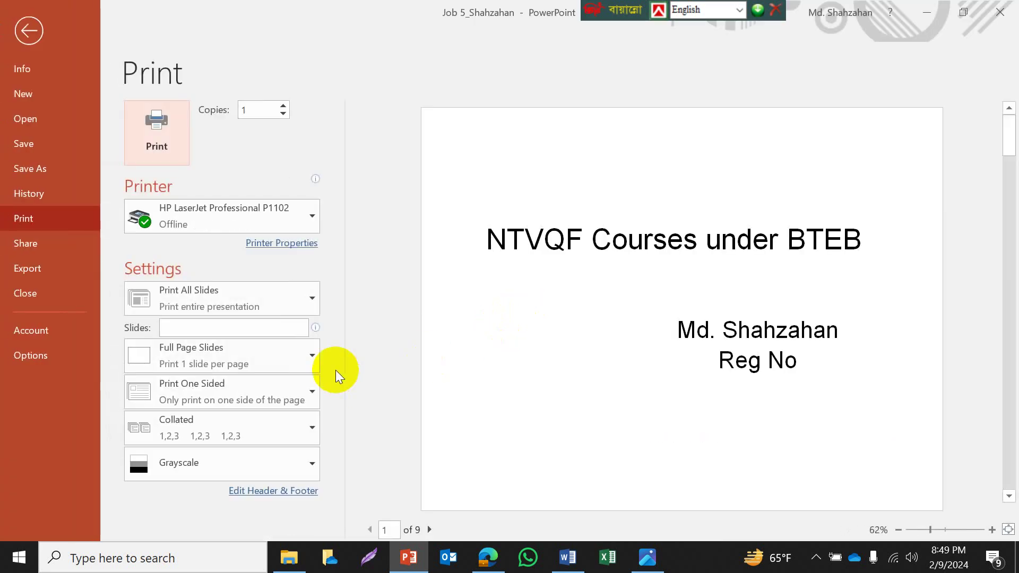
click(311, 300)
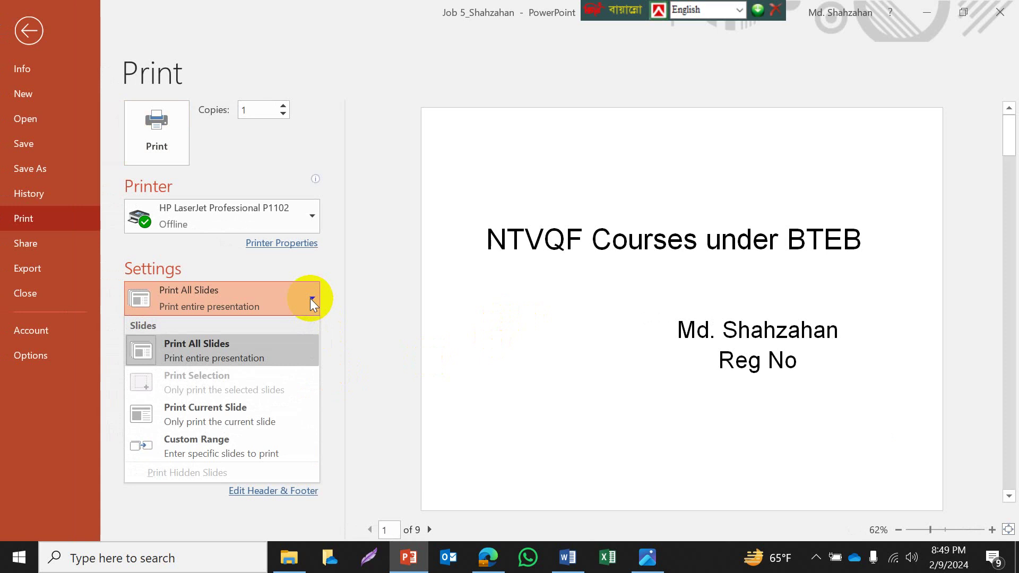
click(310, 298)
click(292, 360)
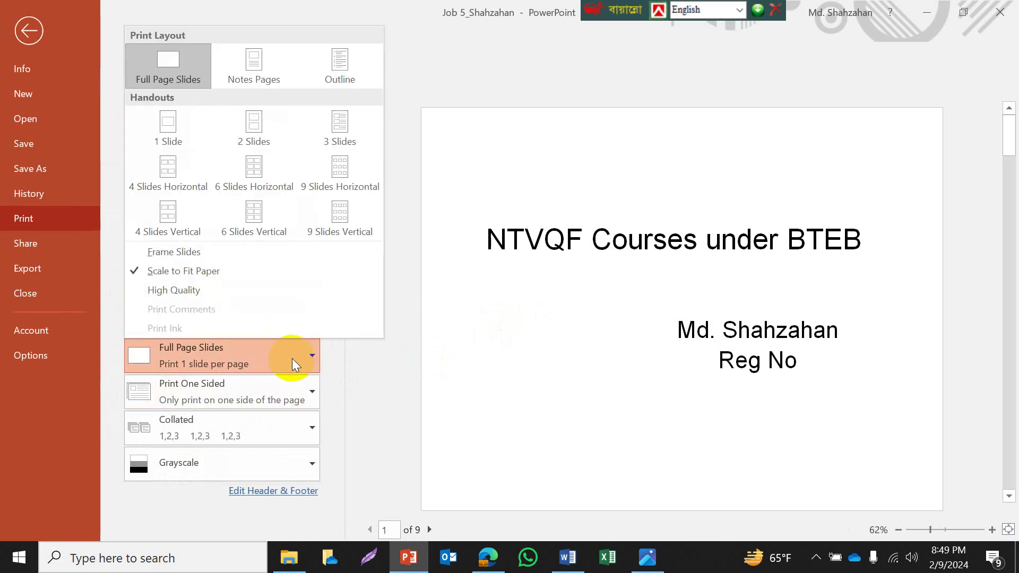
click(292, 358)
click(265, 396)
click(264, 396)
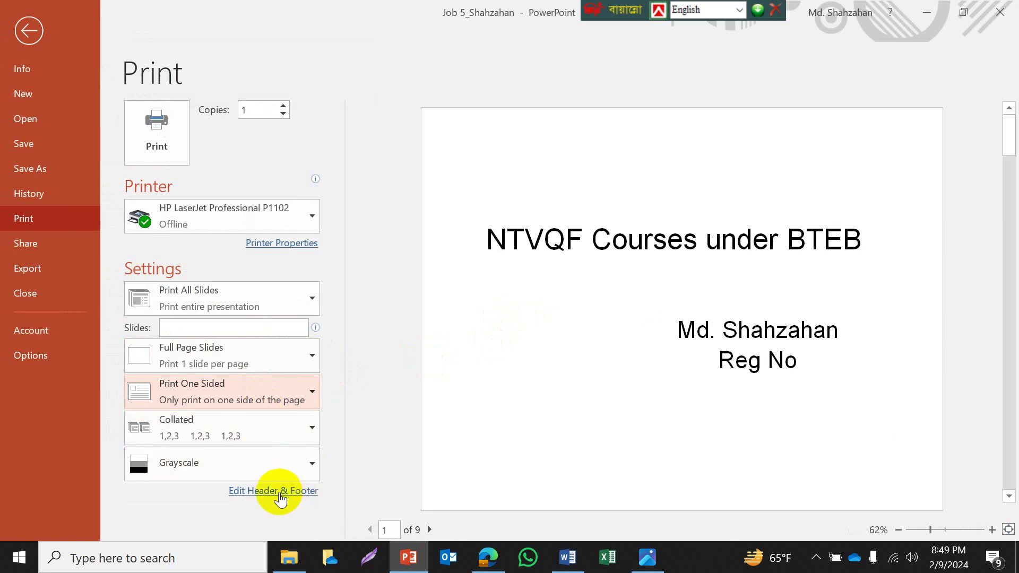
click(27, 30)
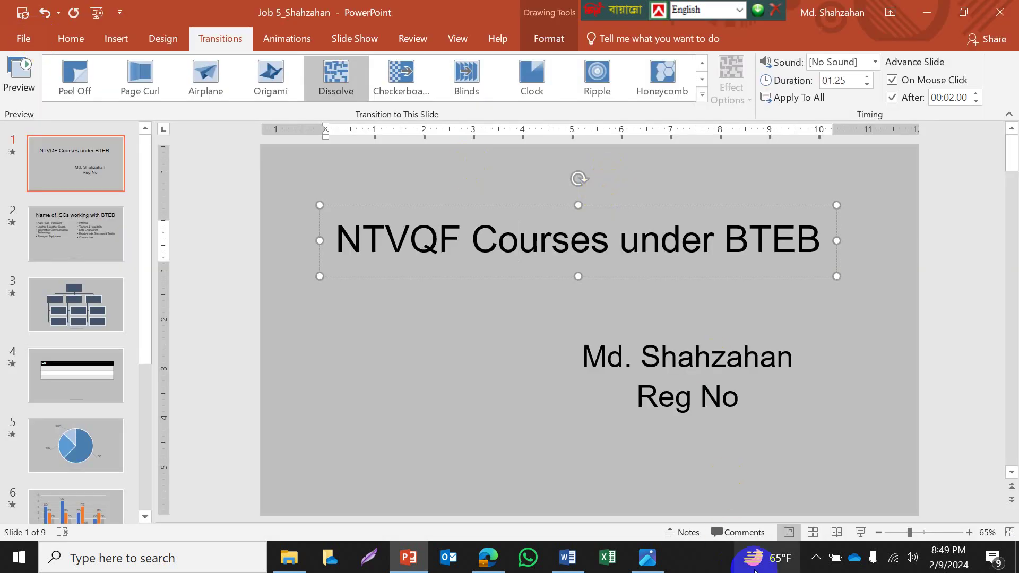
Step: Go to the Job 4 PP 1.jpg job-sheet photo in Photos and zoom in on its numbered steps
click(647, 556)
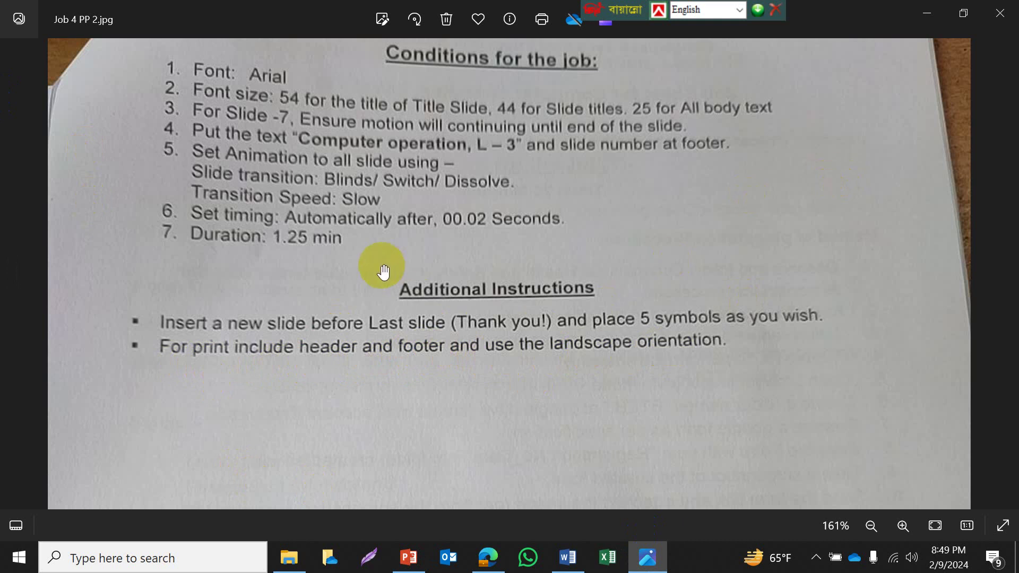
click(6, 249)
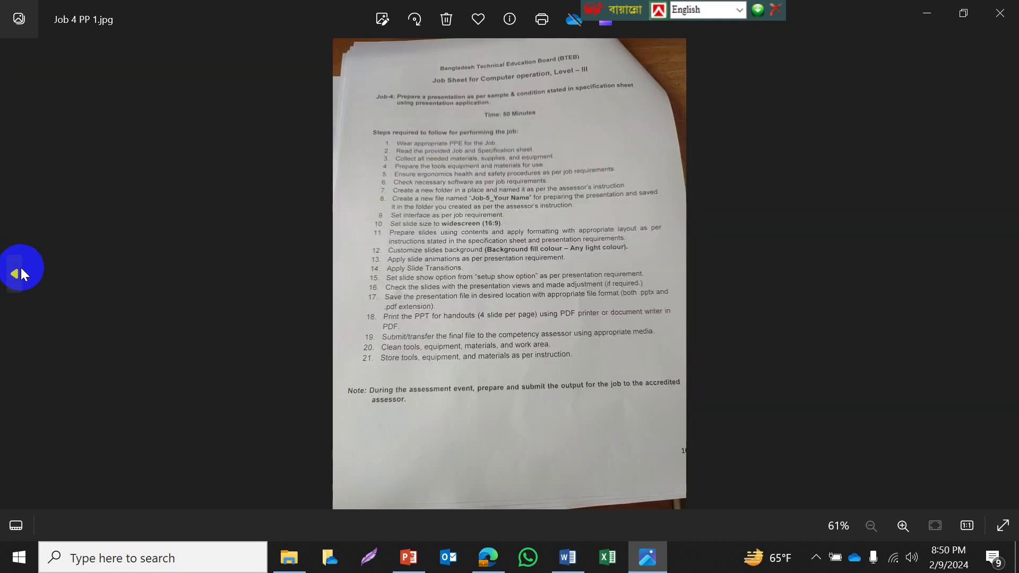
scroll(417, 267, up, 5)
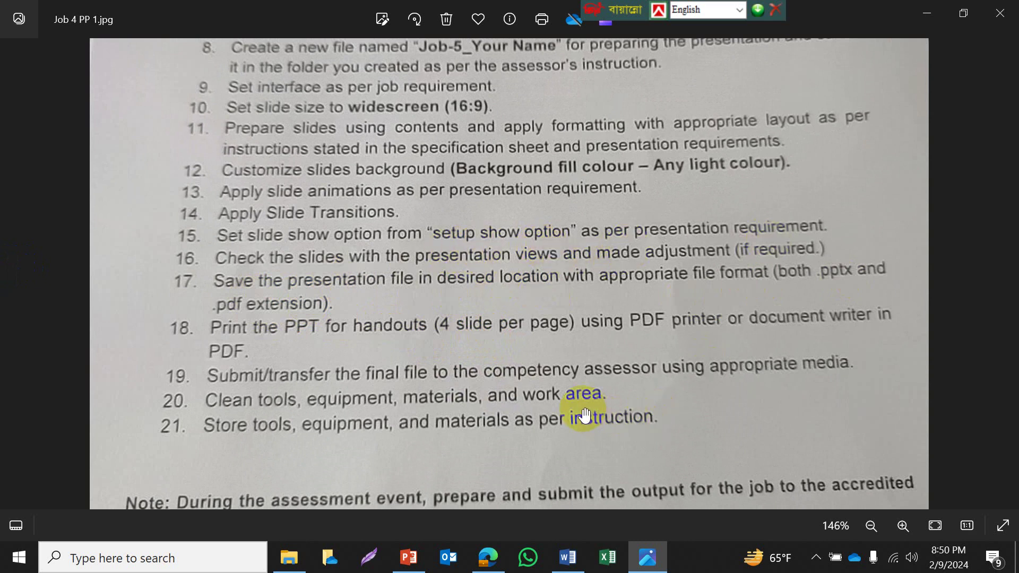
click(464, 524)
Step: Save a copy of the Job 5 presentation to the Desktop as a PDF and minimize Acrobat
click(409, 558)
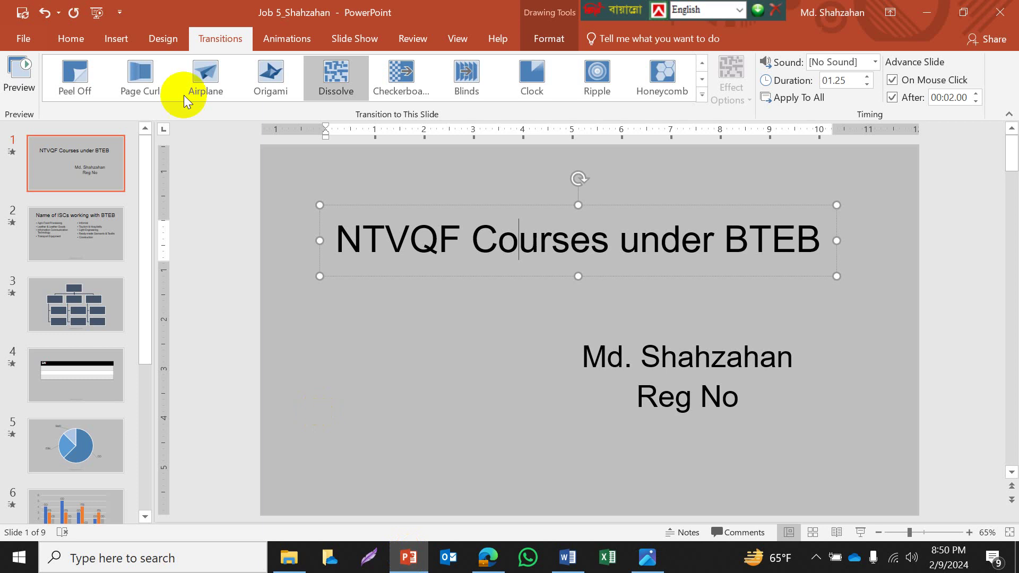
click(14, 40)
click(46, 167)
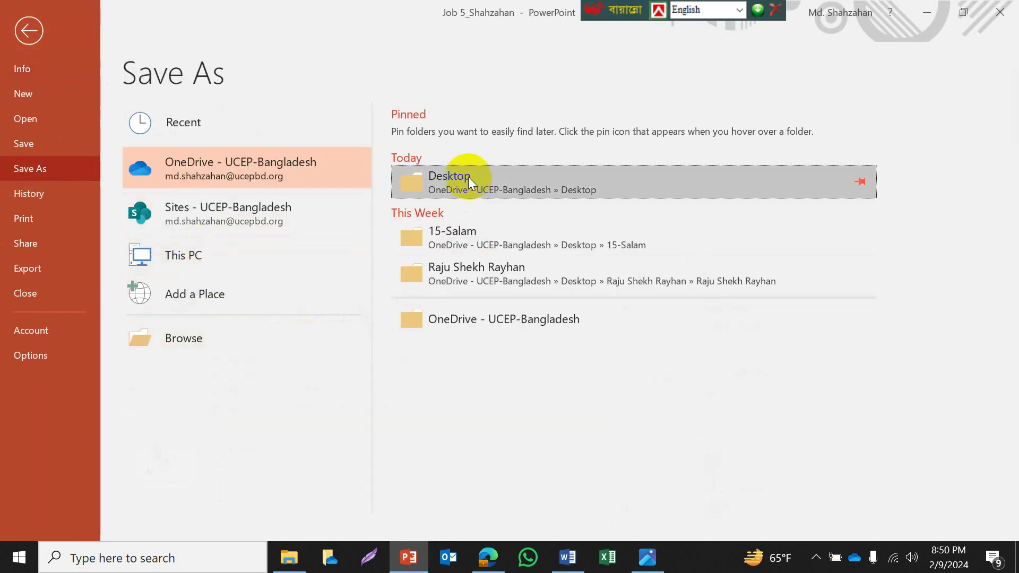
click(468, 177)
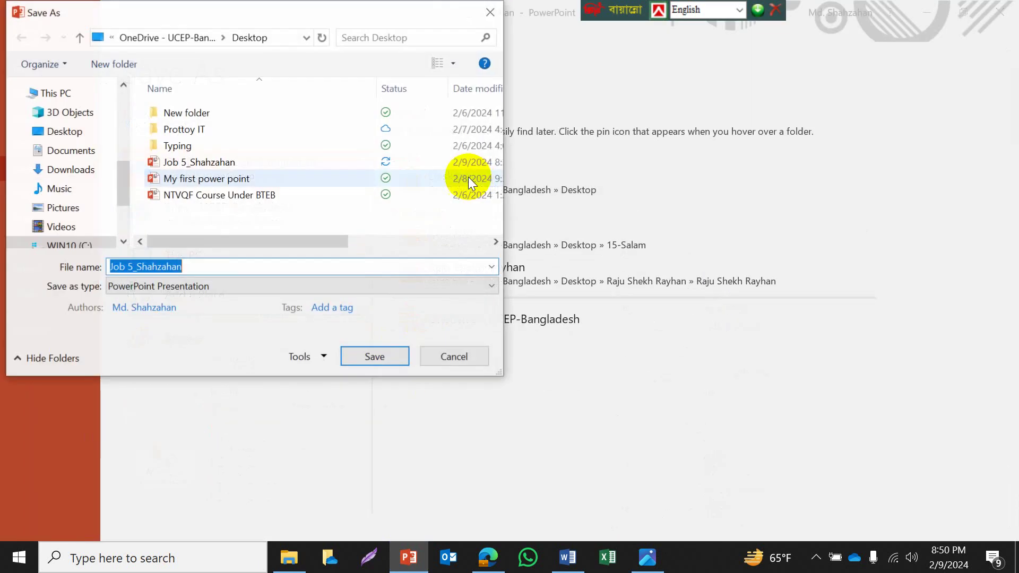
click(167, 286)
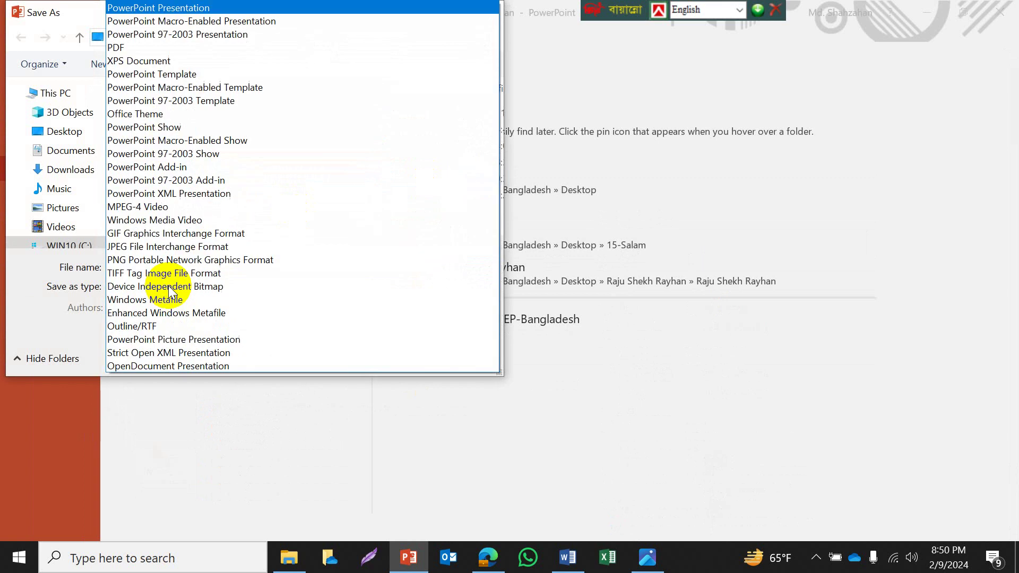
click(131, 49)
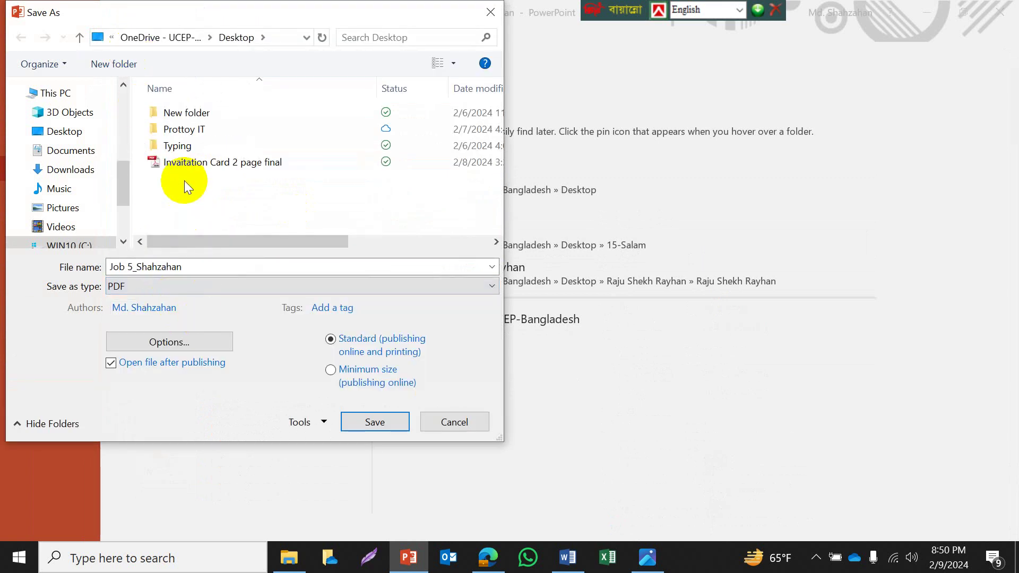
click(360, 422)
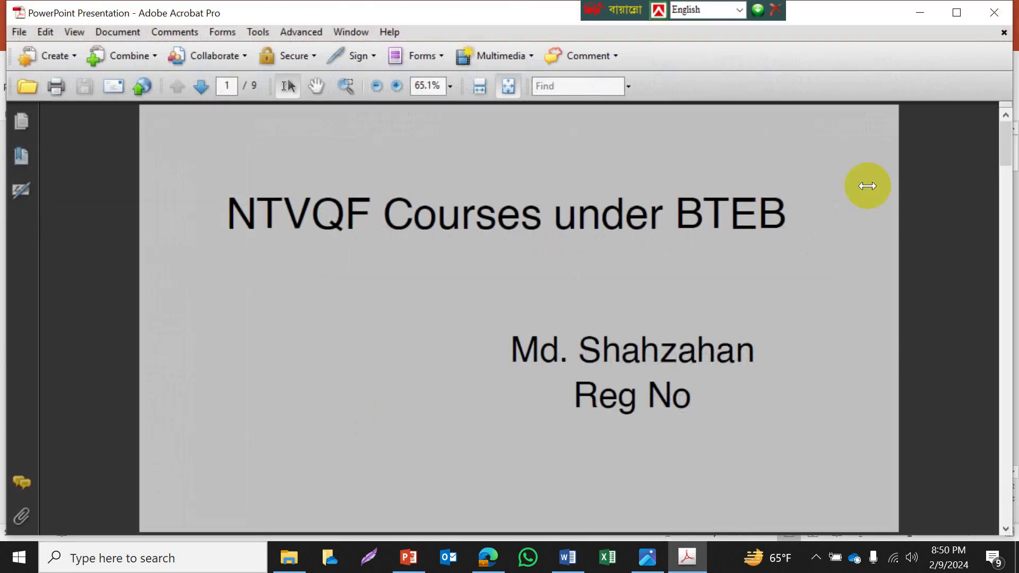
click(912, 12)
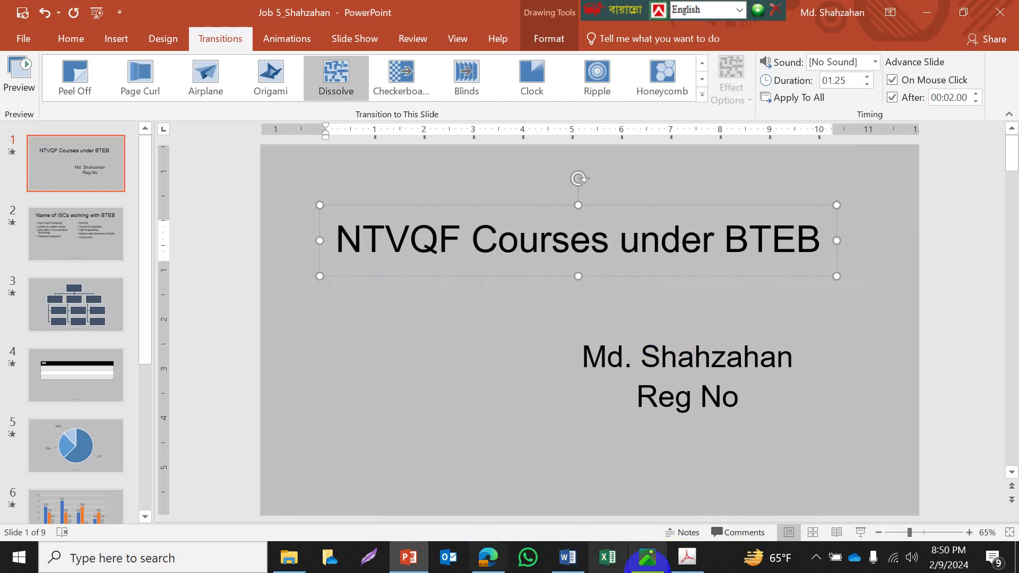
click(652, 562)
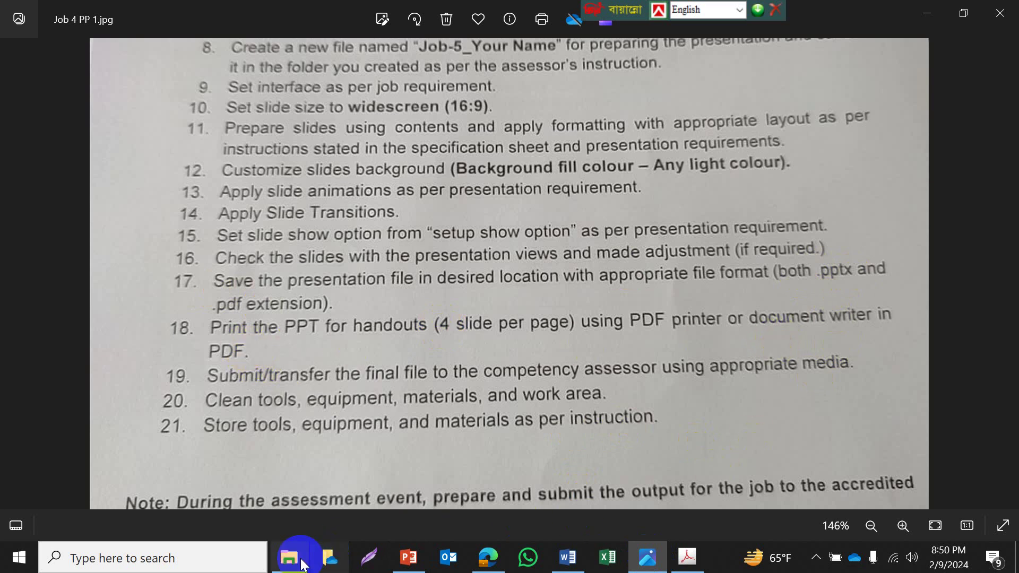
click(408, 556)
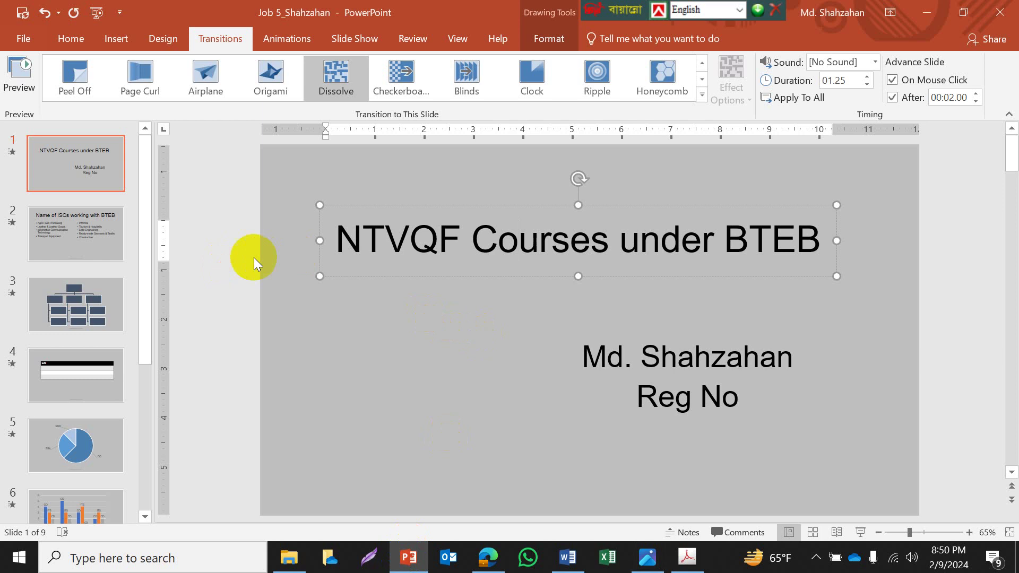
Step: Set the print layout to 4 Slides Horizontal handouts, then return to editing view
key(ctrl+p)
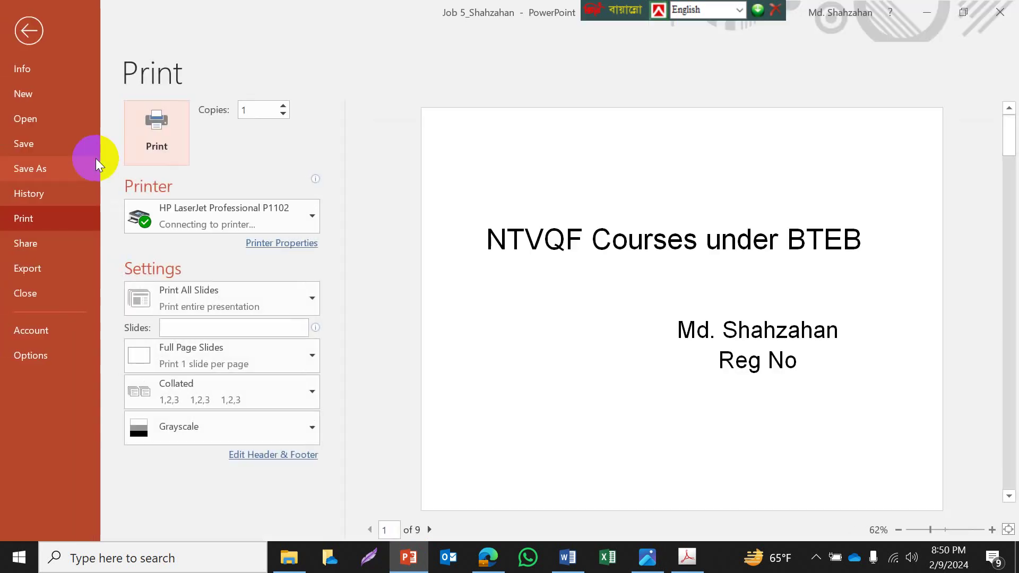
click(241, 305)
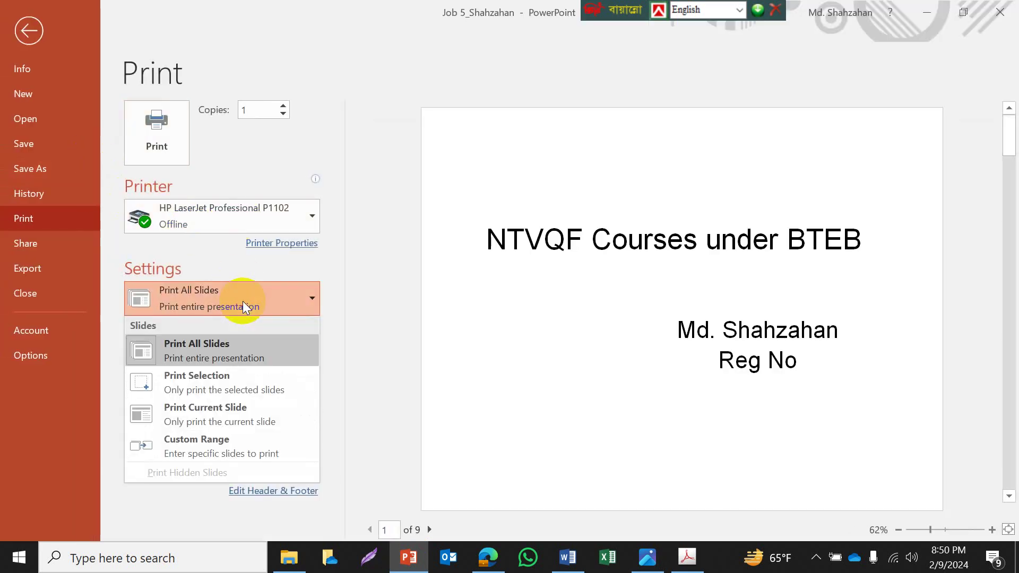
click(243, 300)
click(234, 354)
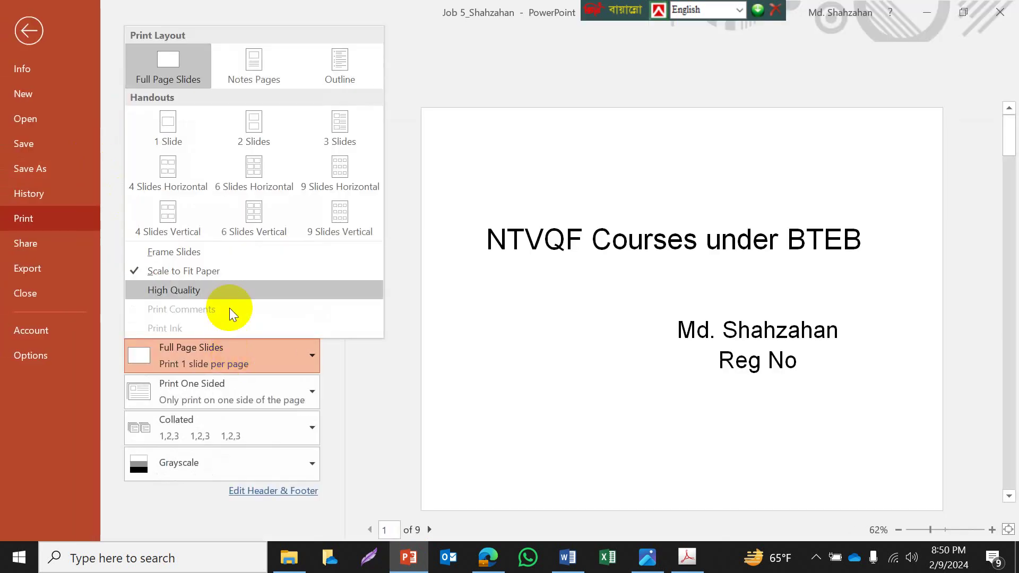
click(163, 180)
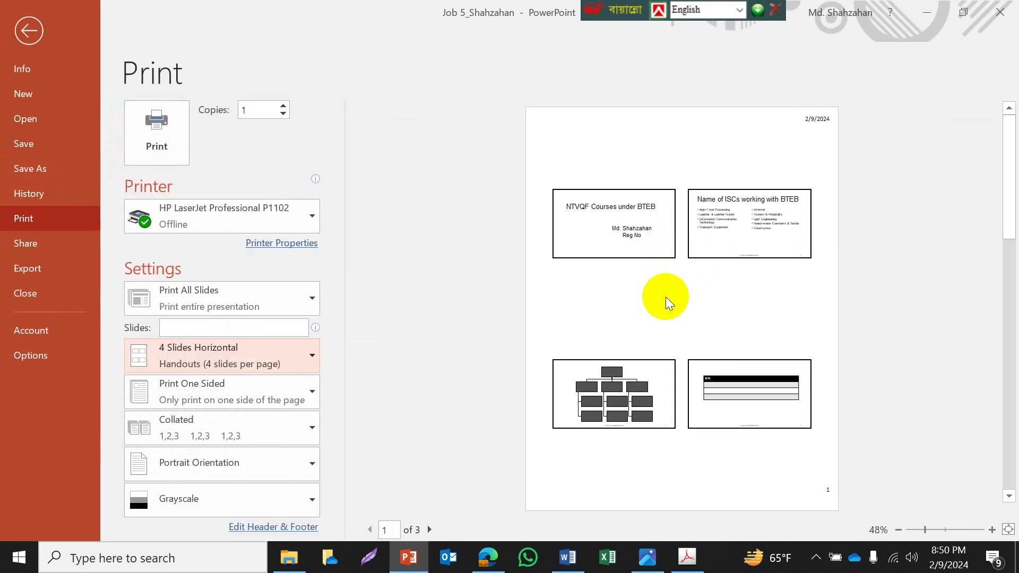
click(28, 30)
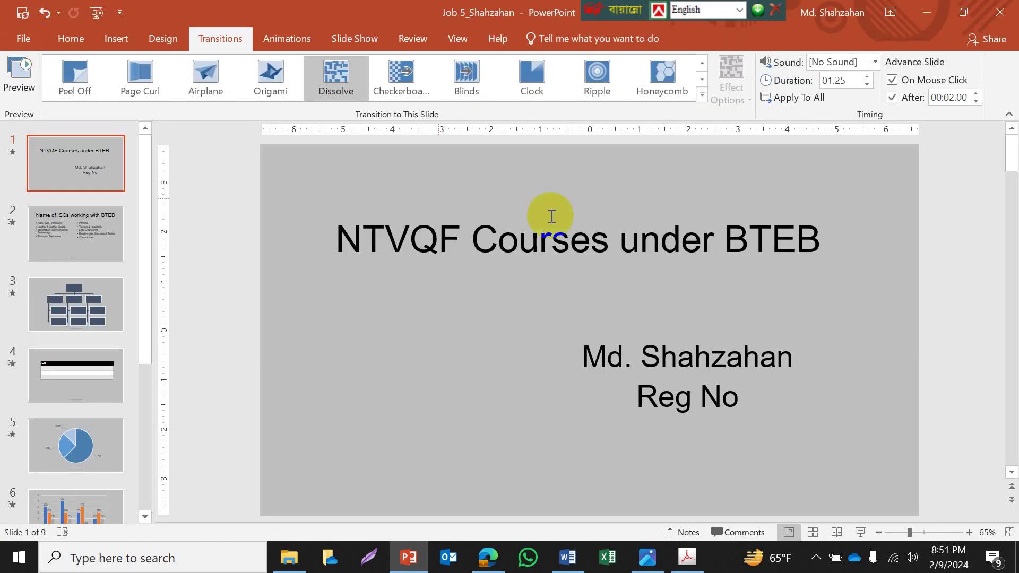
Step: Minimize the open windows and open the saved presentation PDF from the desktop
click(931, 9)
click(927, 18)
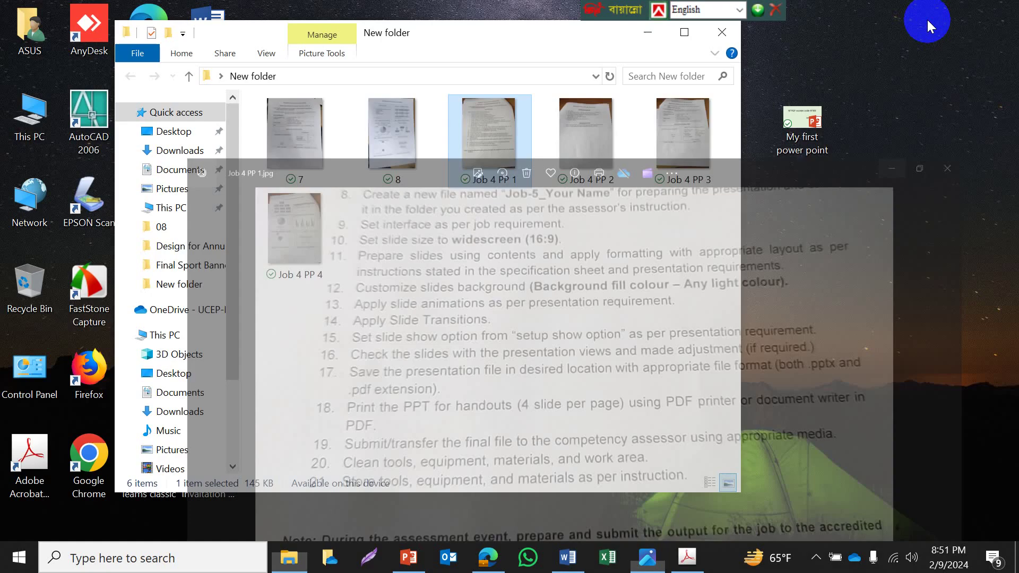
click(647, 32)
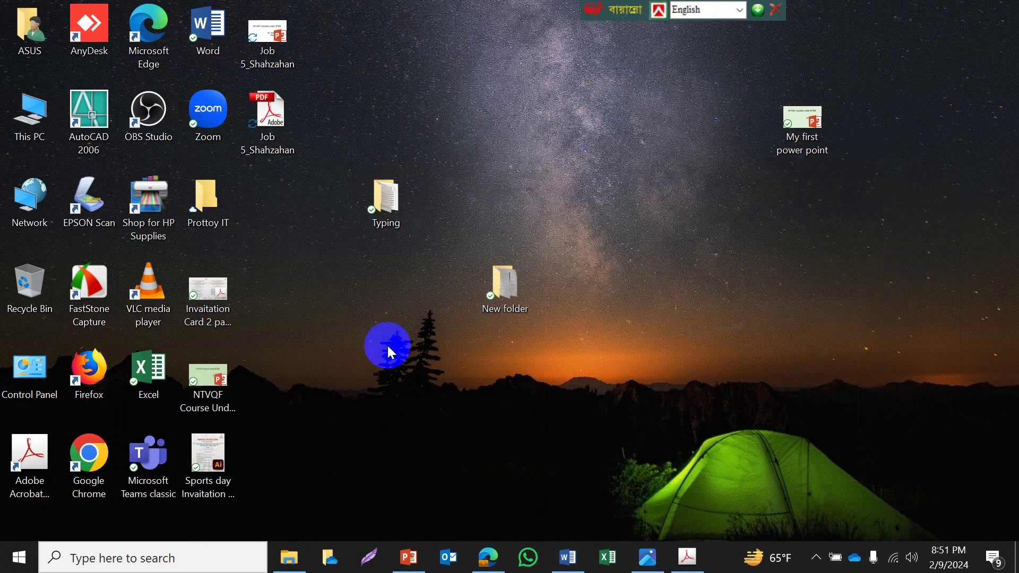
double_click(270, 125)
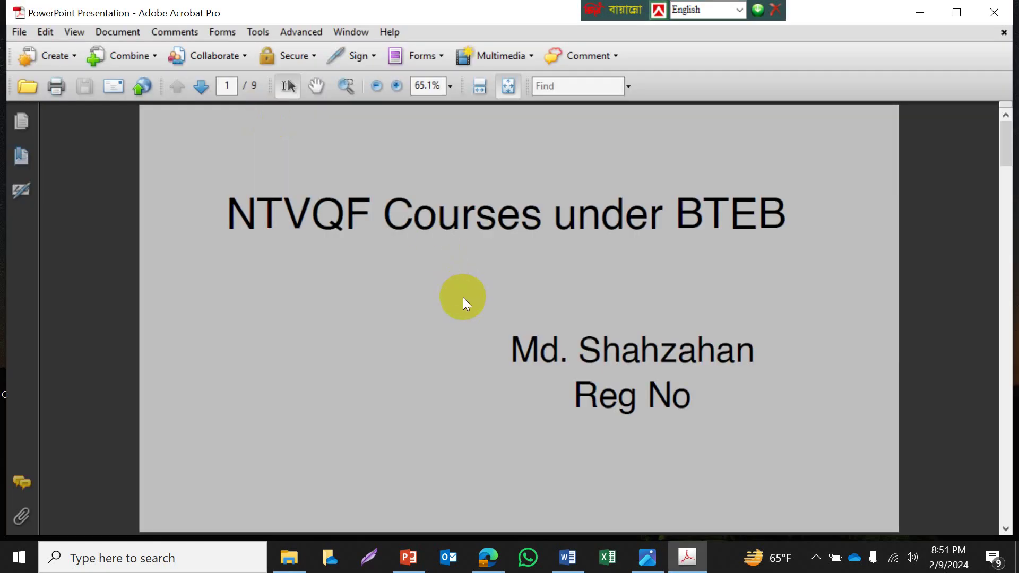
Step: Set the PDF's print scaling to multiple pages per sheet, 4 by 4, and confirm
key(ctrl+p)
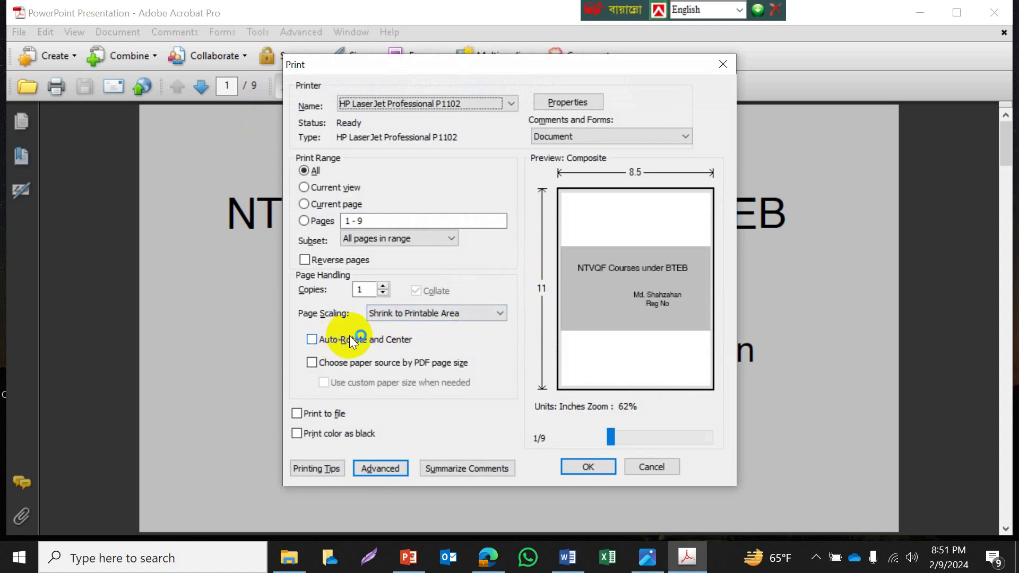
click(405, 312)
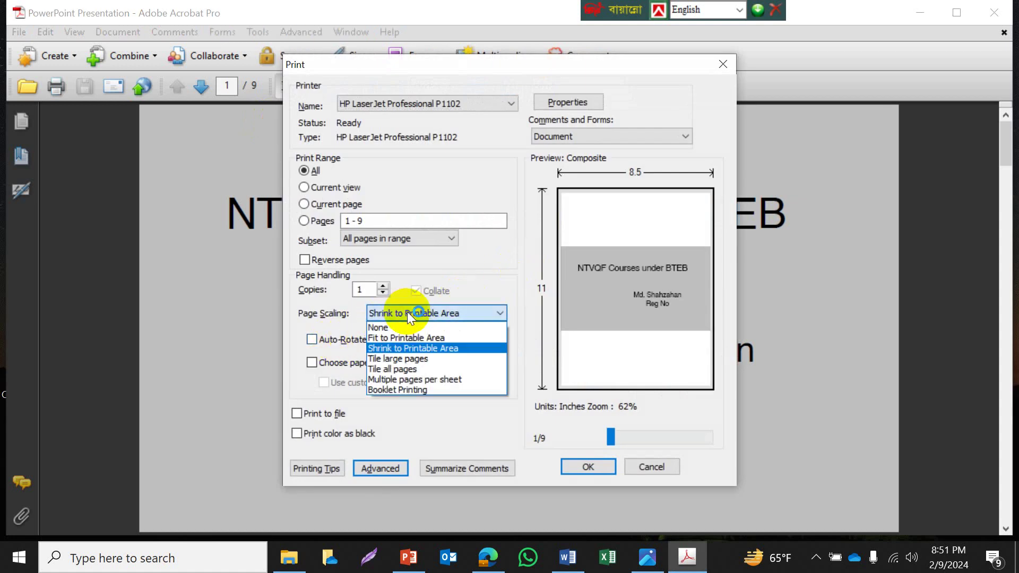
click(423, 378)
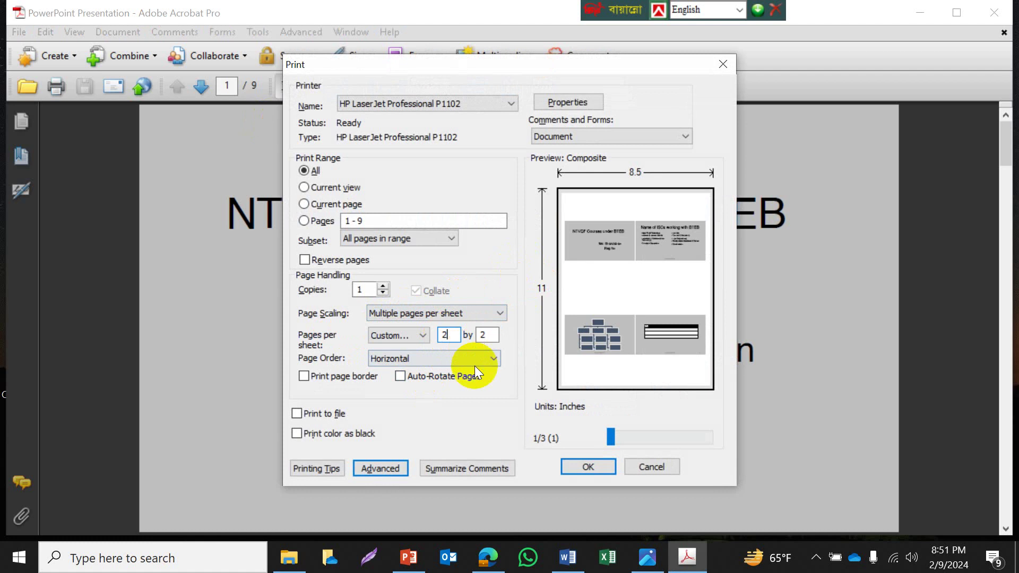
key(BackSpace)
text(4)
click(495, 336)
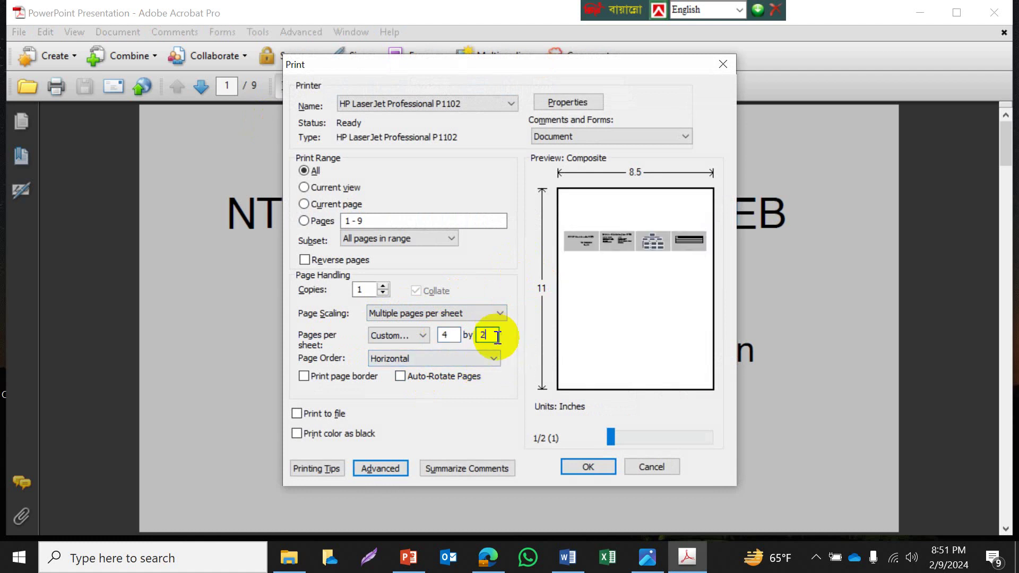
key(BackSpace)
text(4)
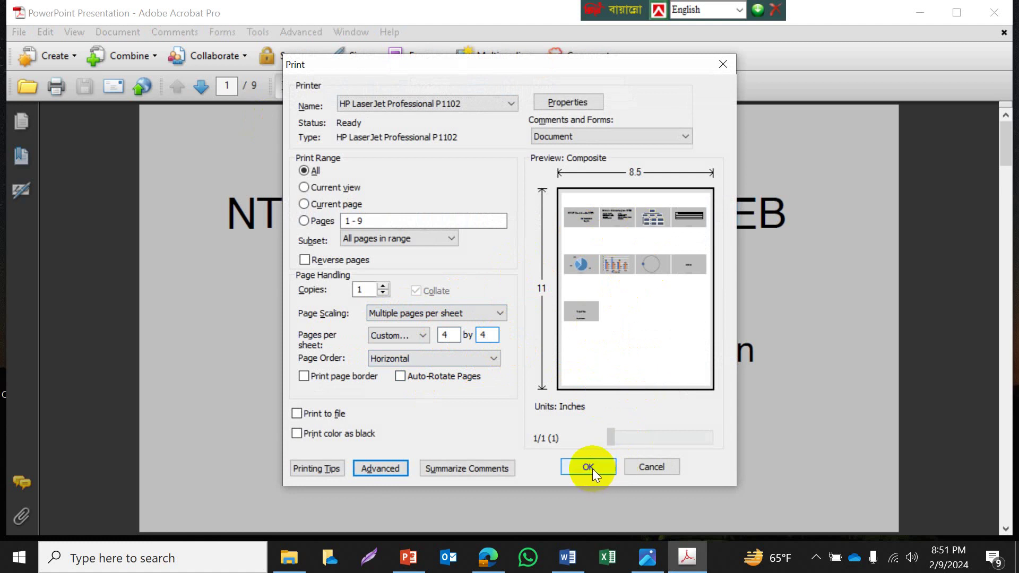
click(636, 463)
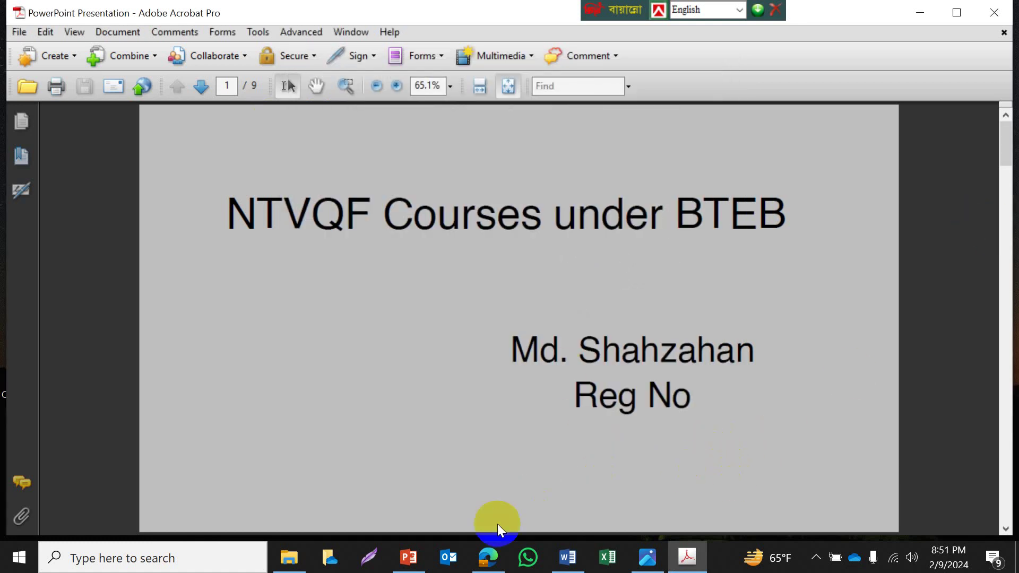
Step: Reread the earlier task steps on the job-sheet photo, then return to the presentation
click(650, 557)
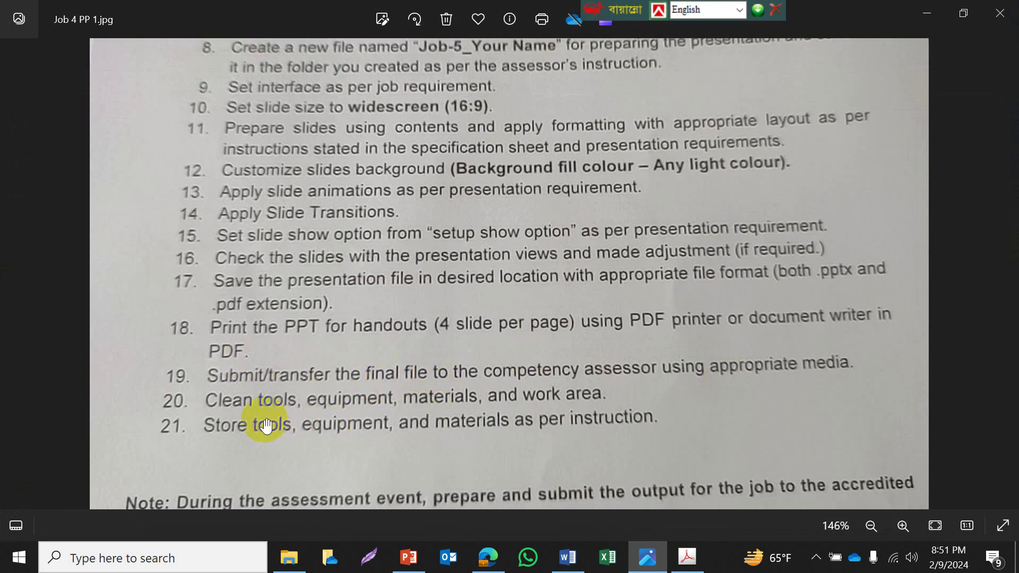
drag(486, 277, 484, 322)
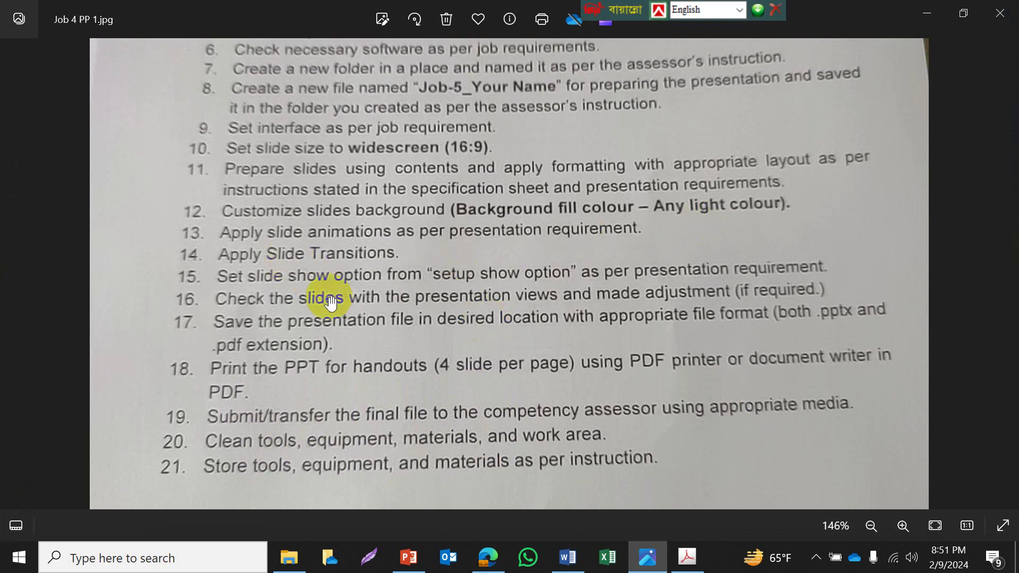
click(409, 558)
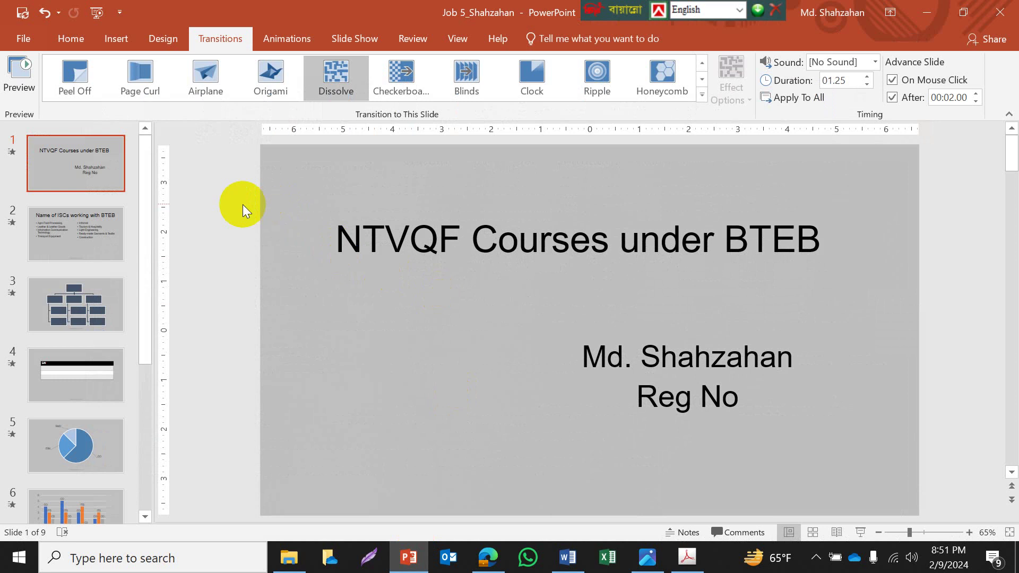
Step: Set up the slide show to loop continuously until Esc
click(72, 38)
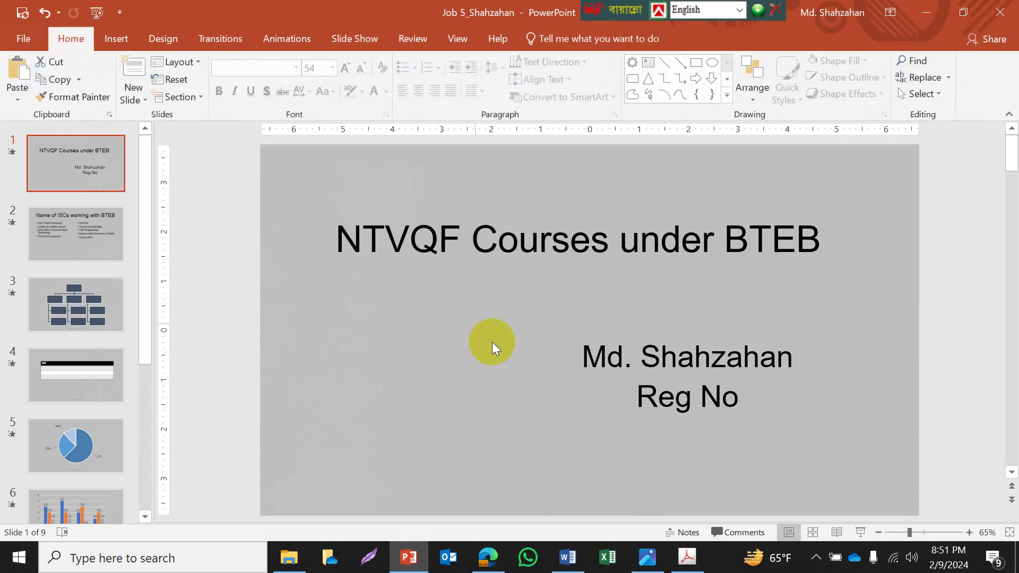
click(346, 38)
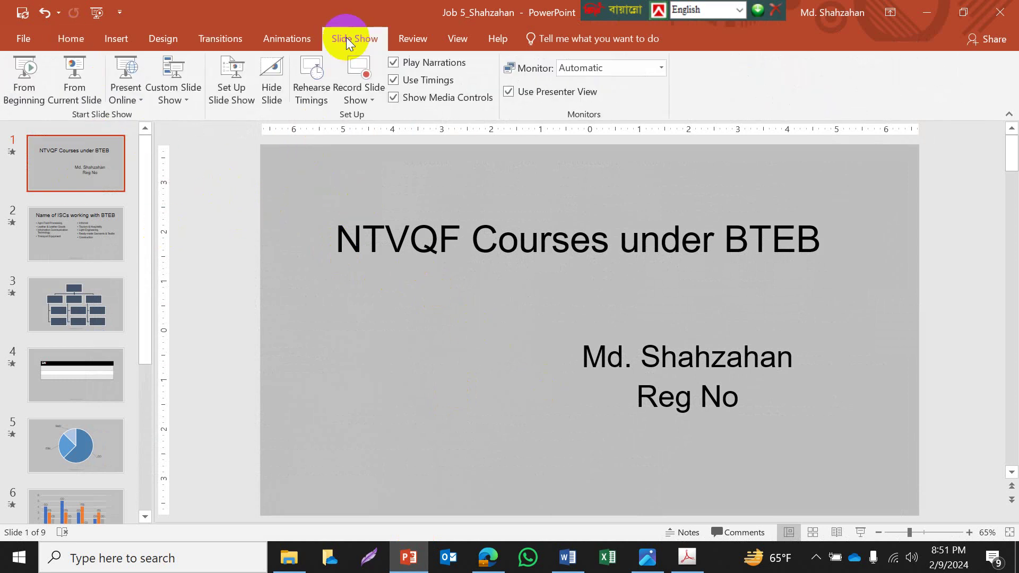
click(226, 105)
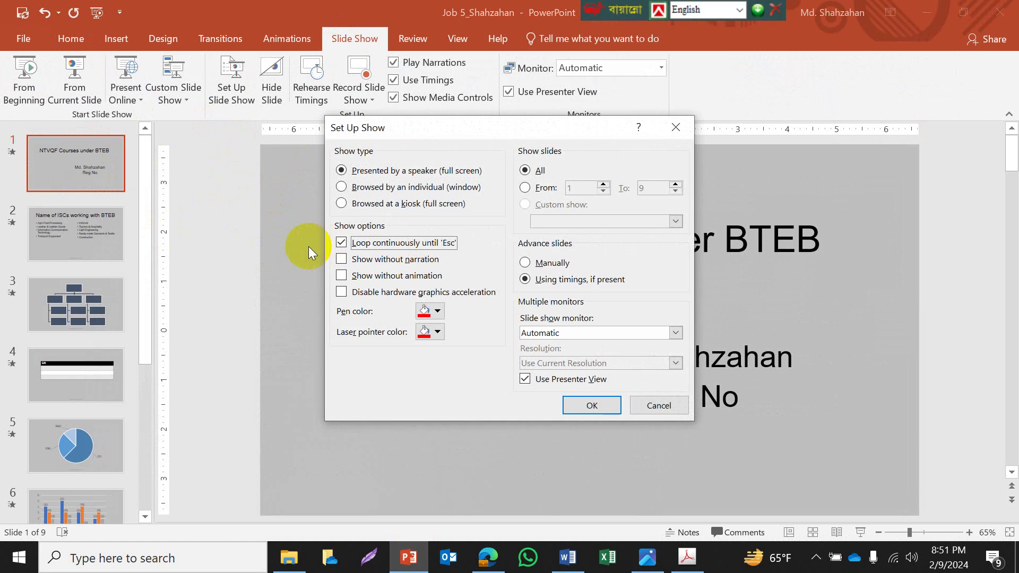
click(592, 405)
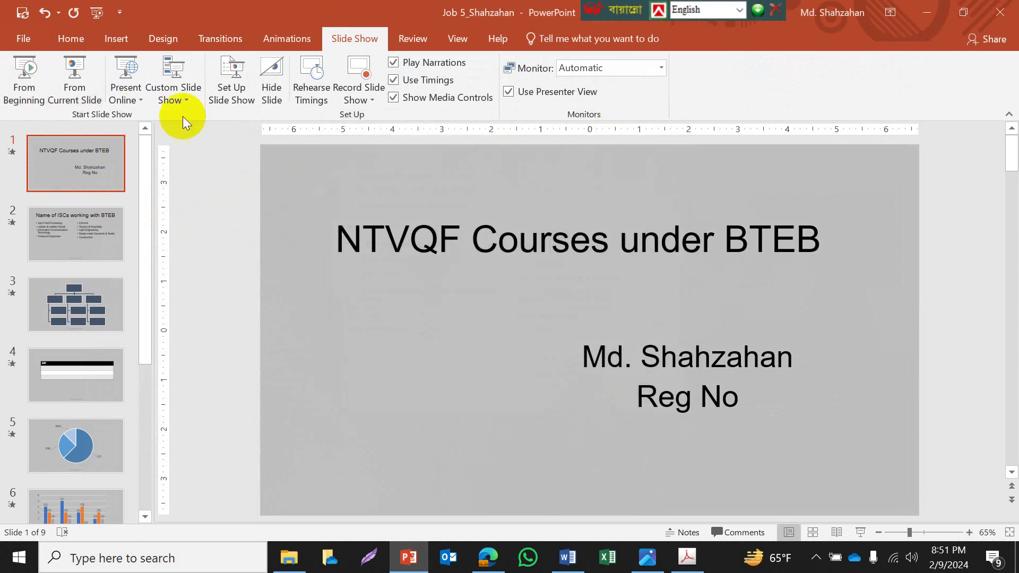
Step: Save the Job 5 presentation from the Quick Access Toolbar
click(69, 38)
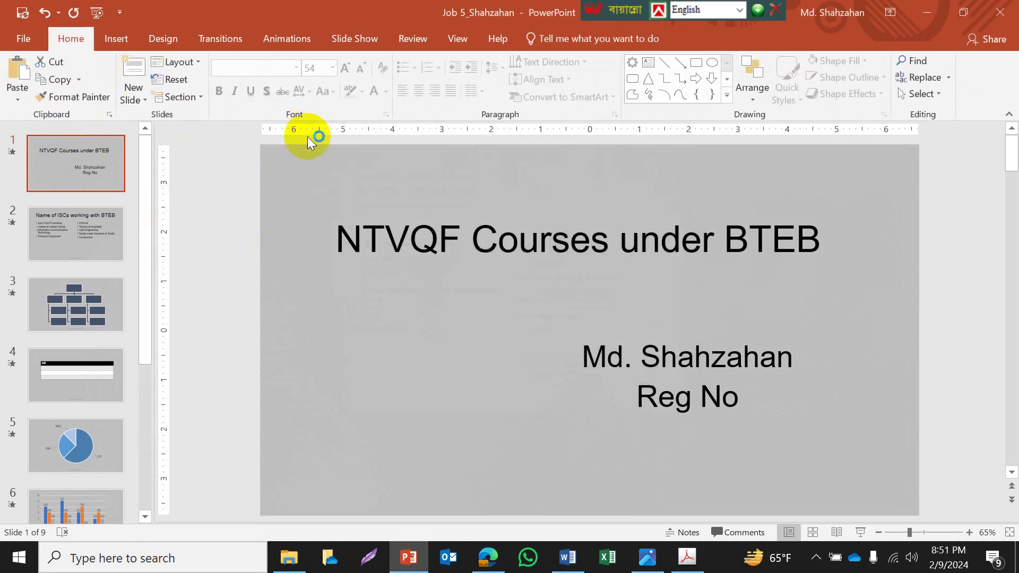
click(23, 12)
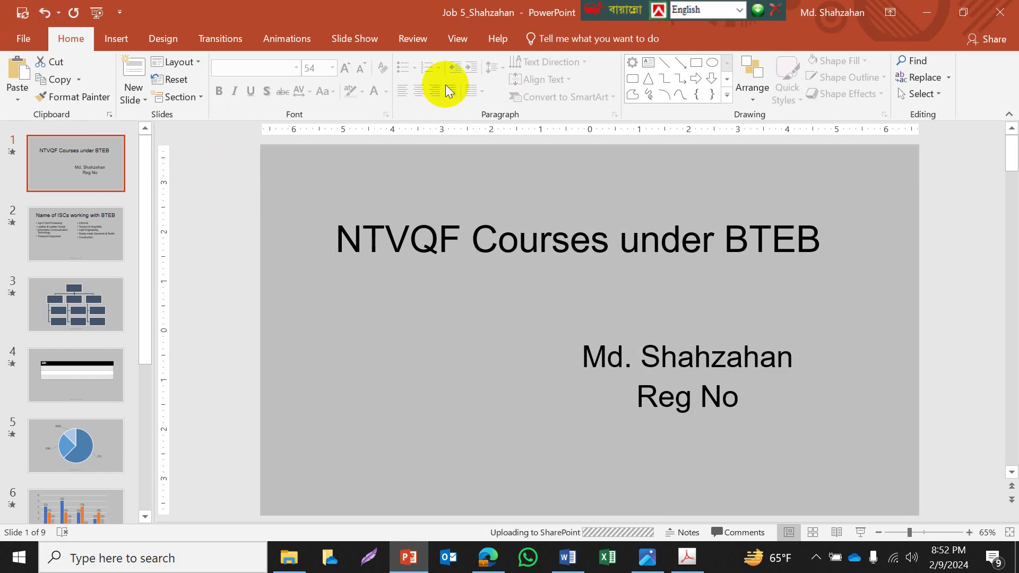
click(208, 40)
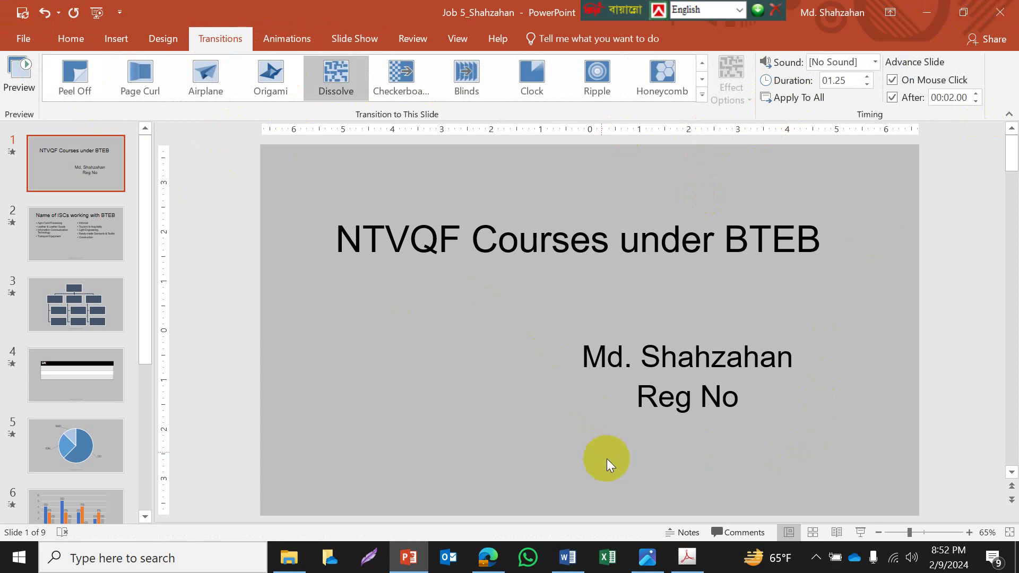
Step: Run the slide show from the title slide through Thank You, looping back to the start, then end it with Esc
click(860, 532)
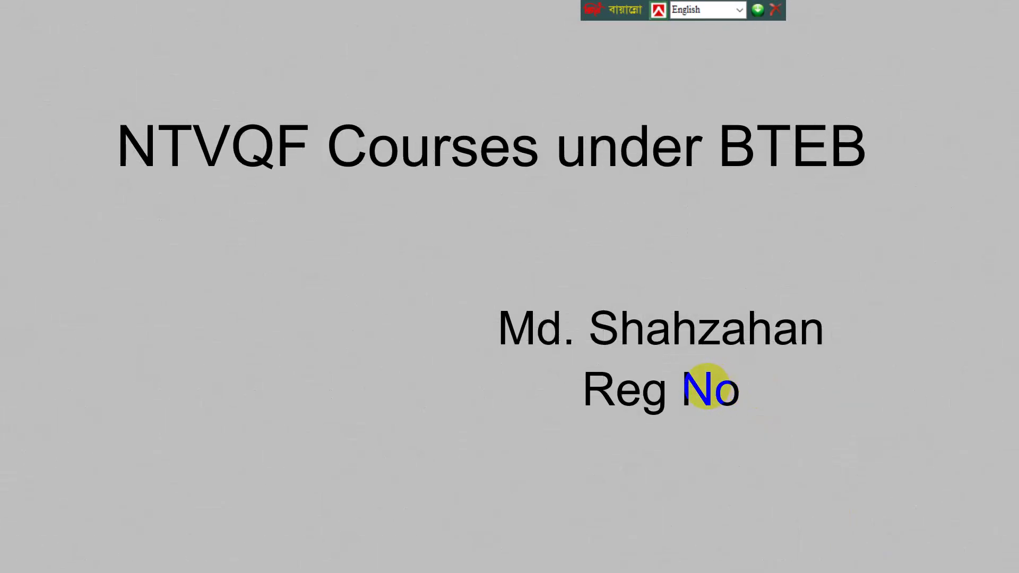
click(709, 386)
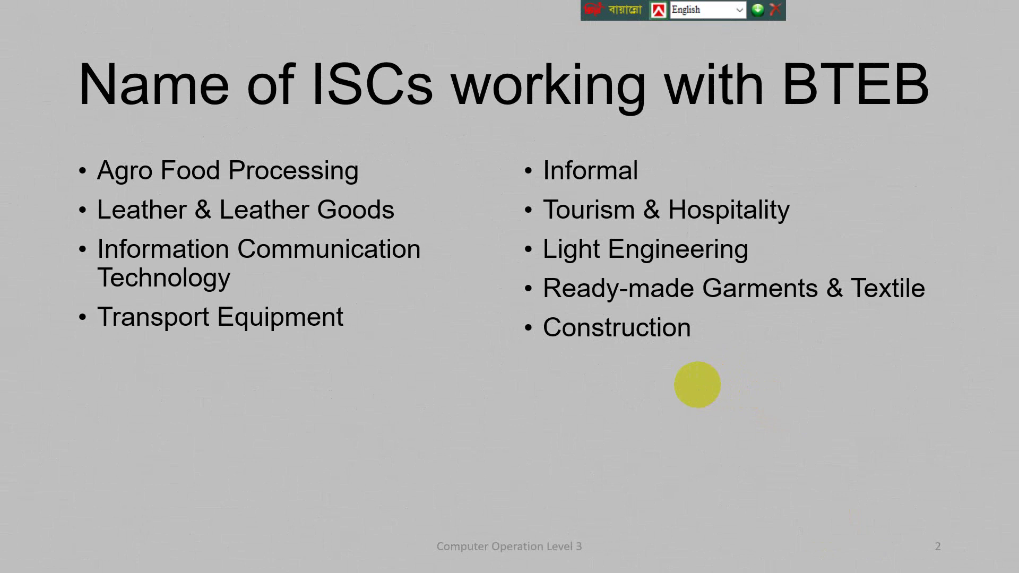
click(697, 385)
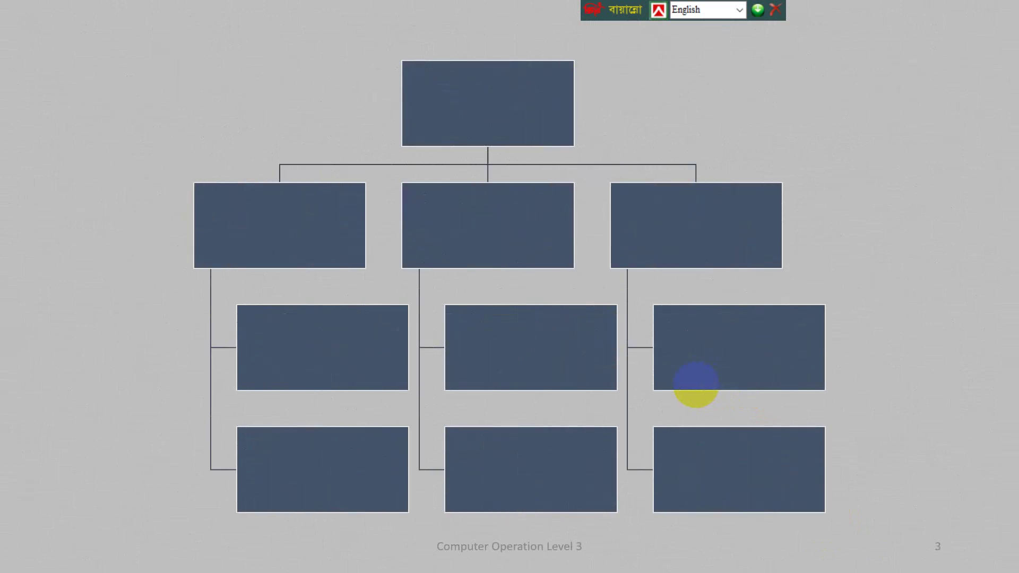
click(695, 385)
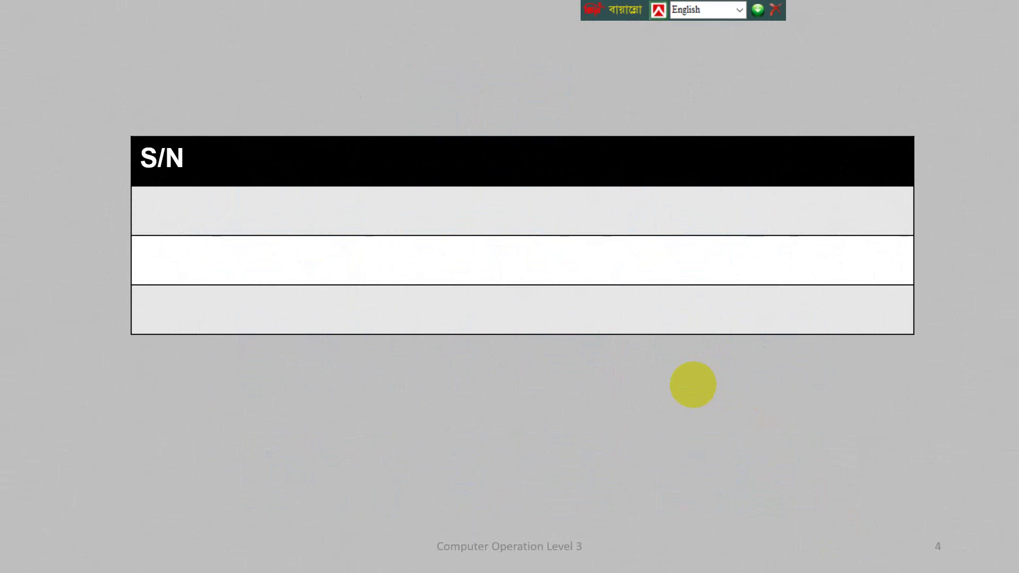
click(693, 384)
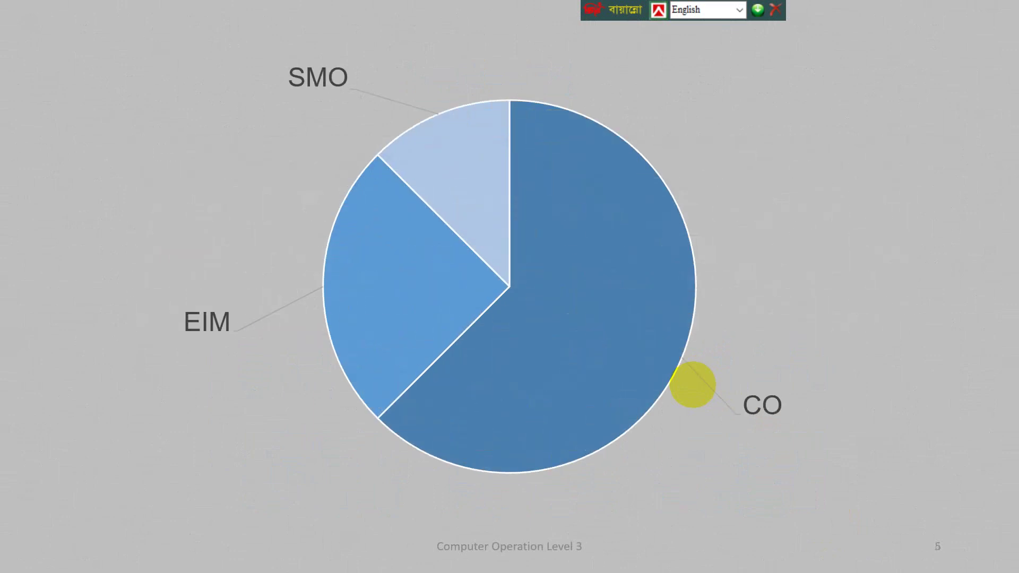
click(692, 385)
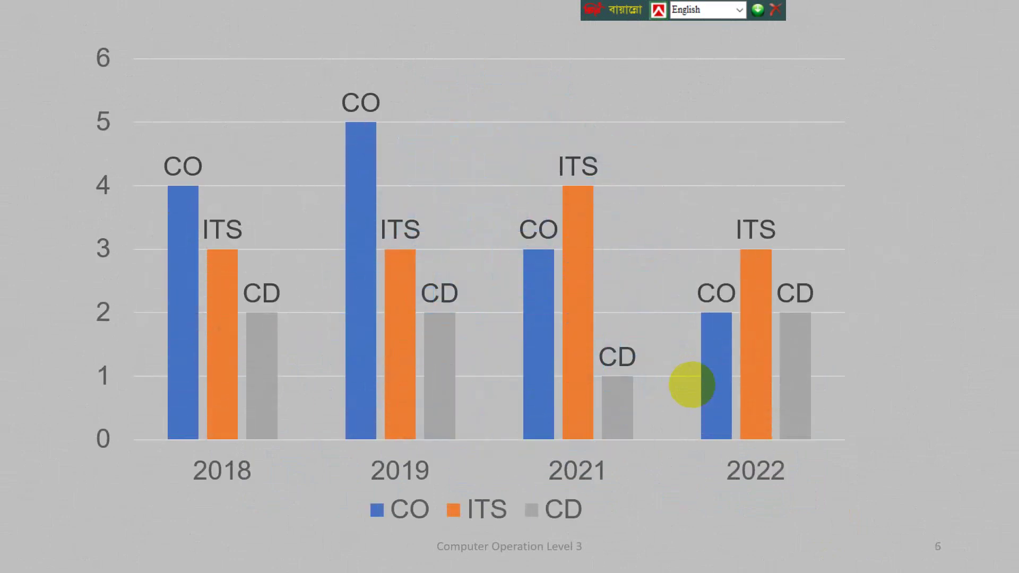
click(692, 385)
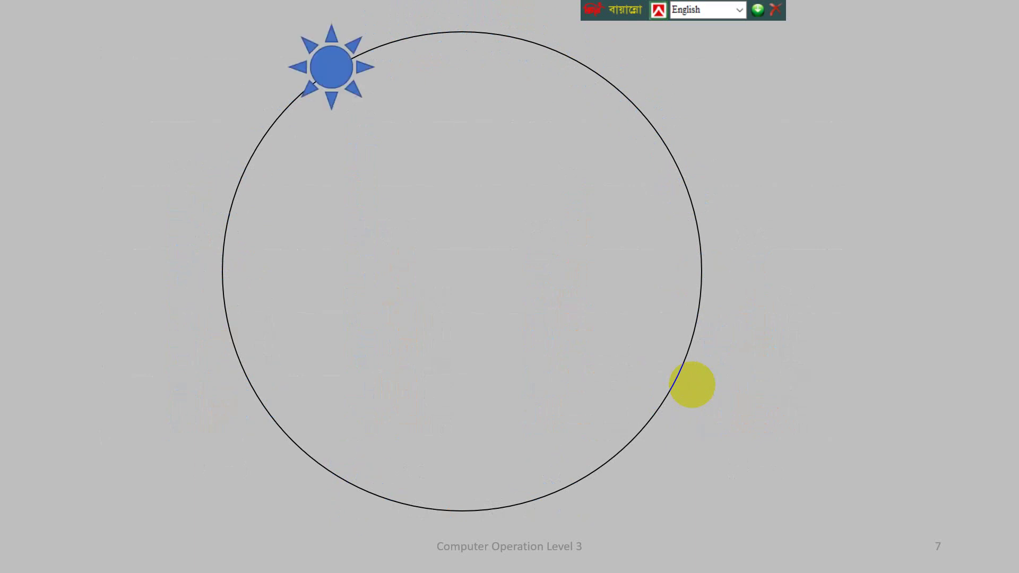
click(692, 385)
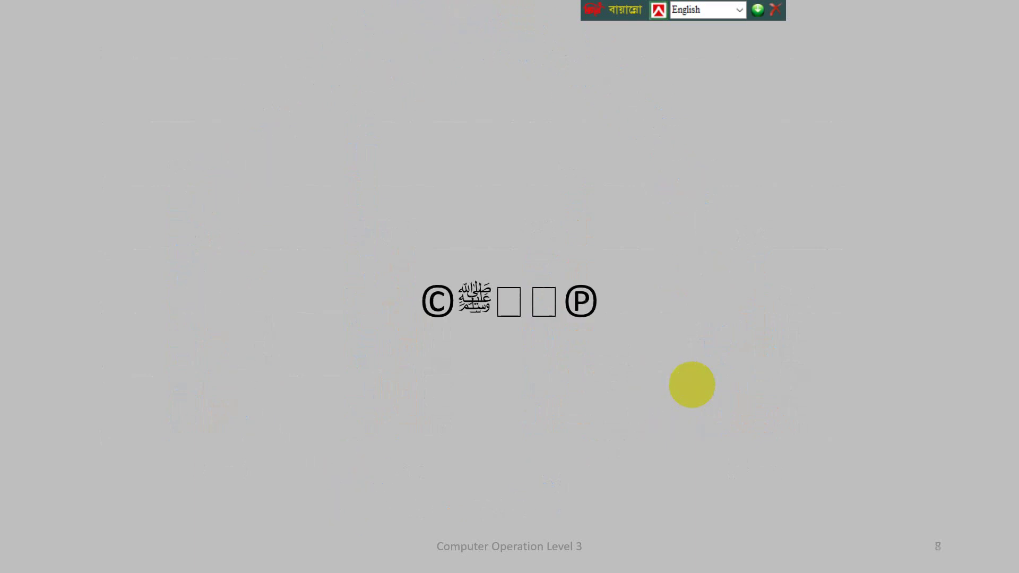
click(692, 385)
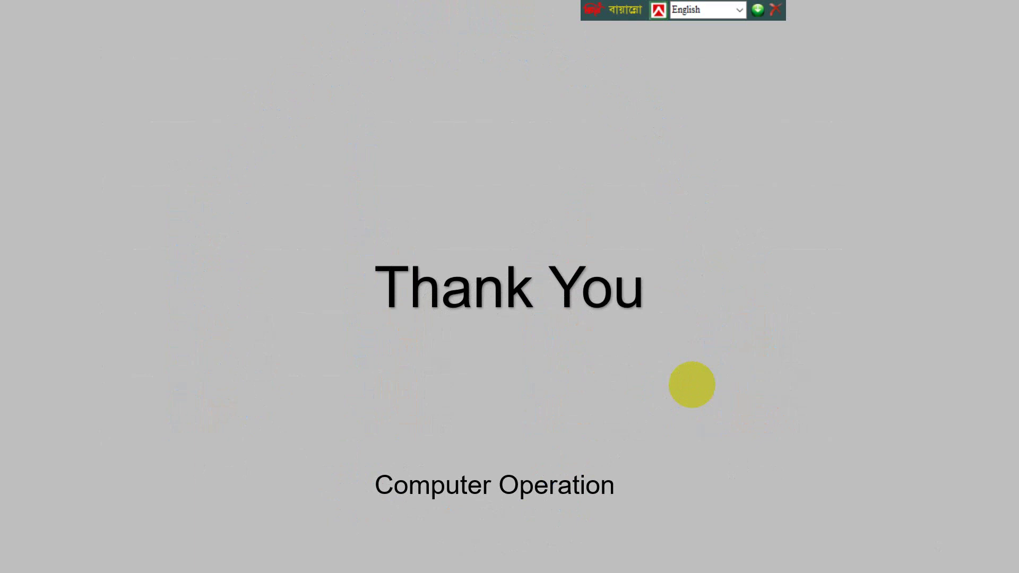
click(692, 385)
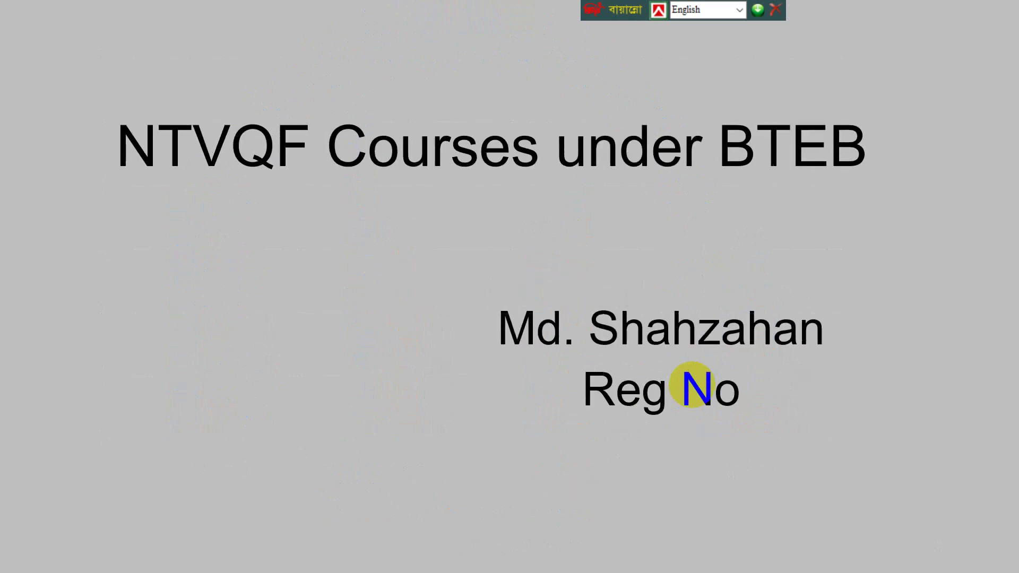
click(692, 385)
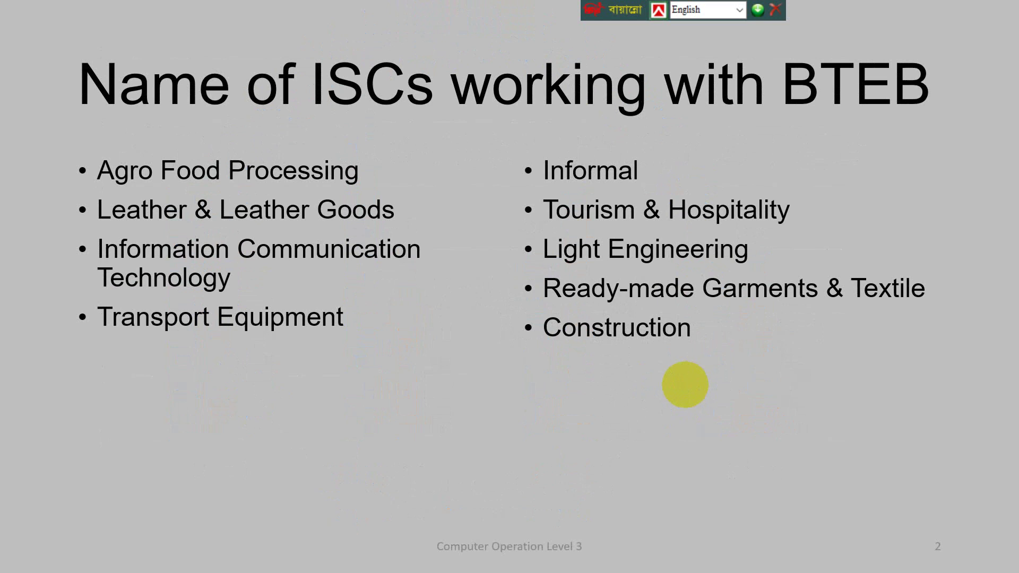
key(Escape)
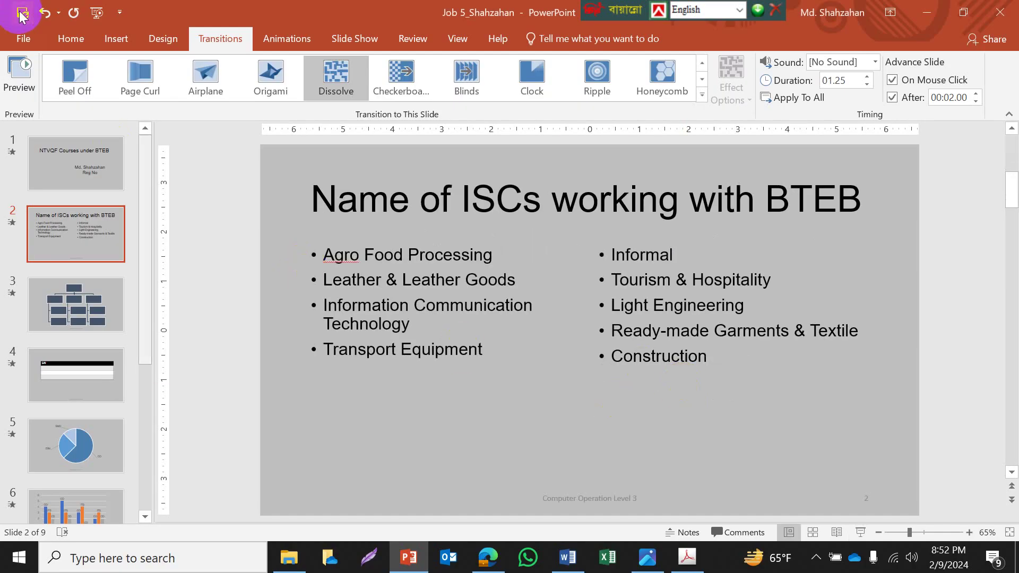
click(149, 222)
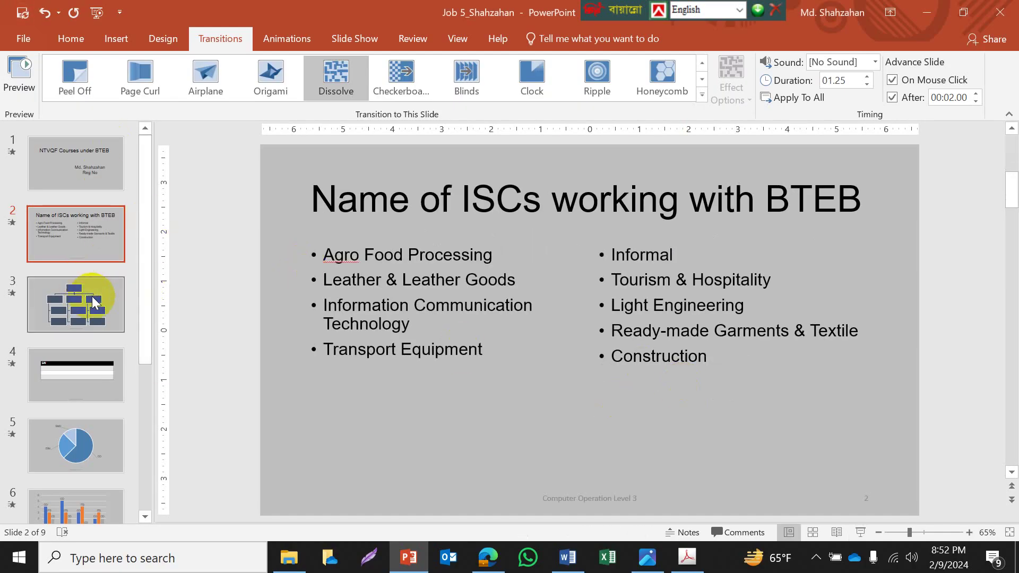